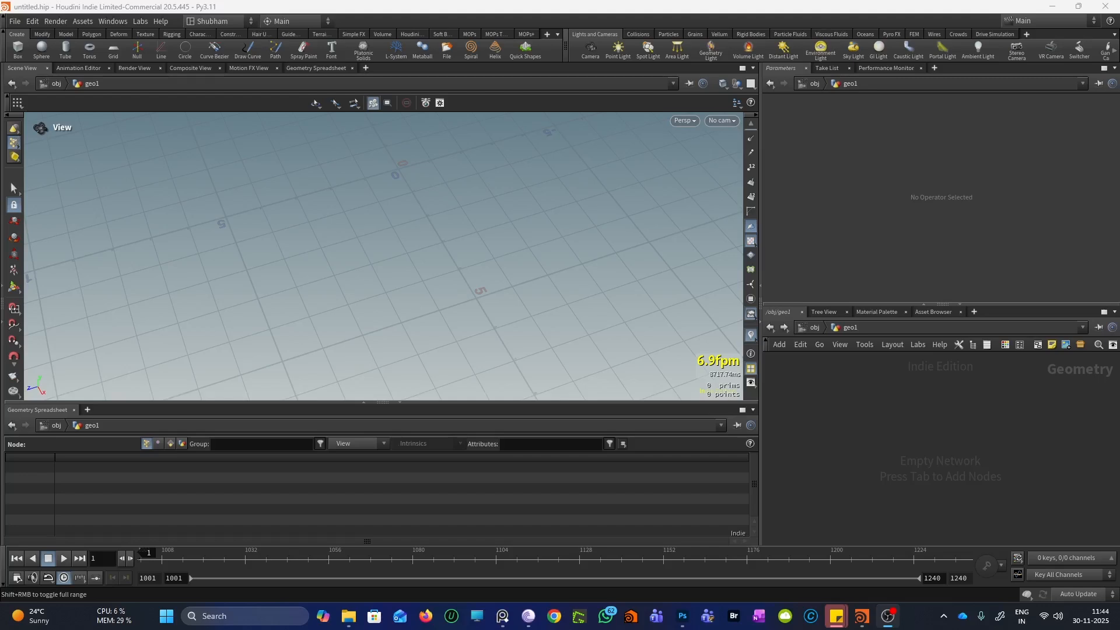
Create a Grid node inside geo1 from the Tab menu
key(Tab)
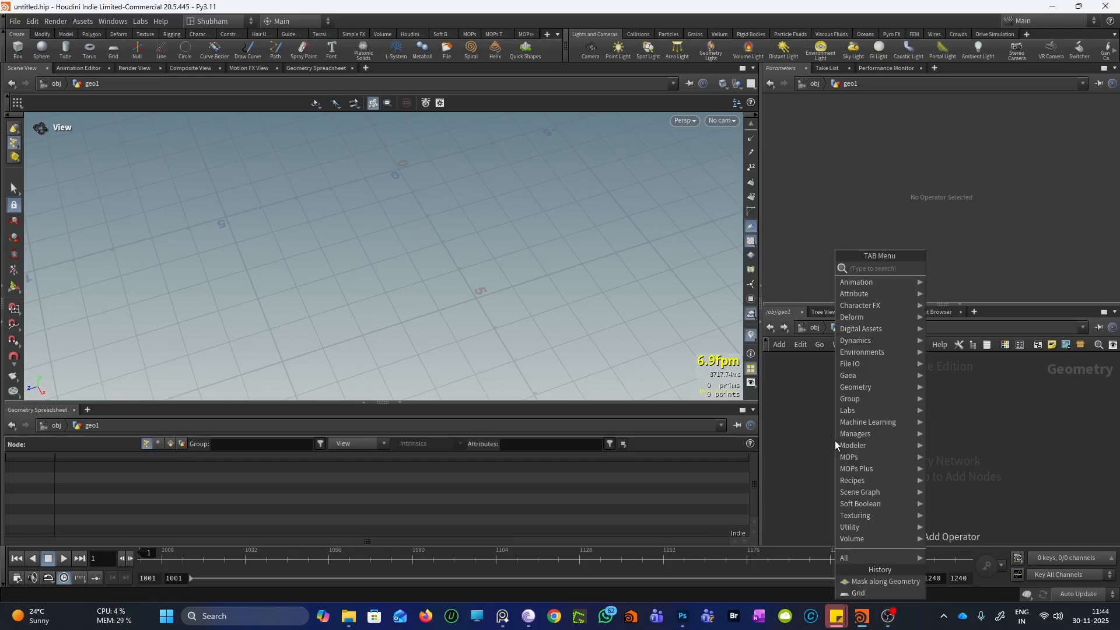
text(grid)
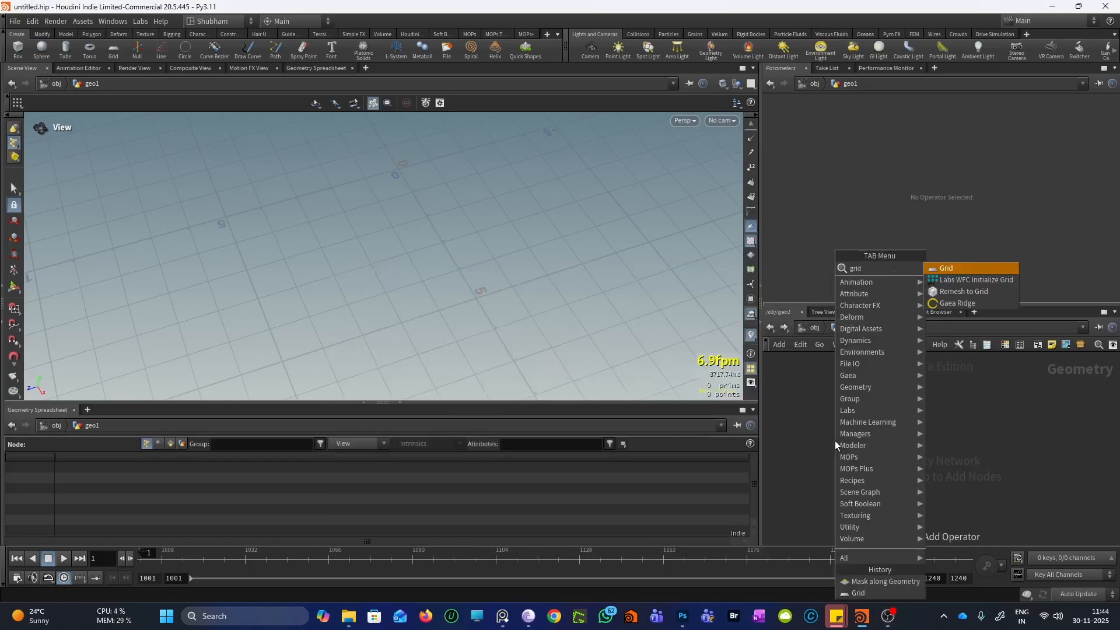
click(941, 269)
click(856, 406)
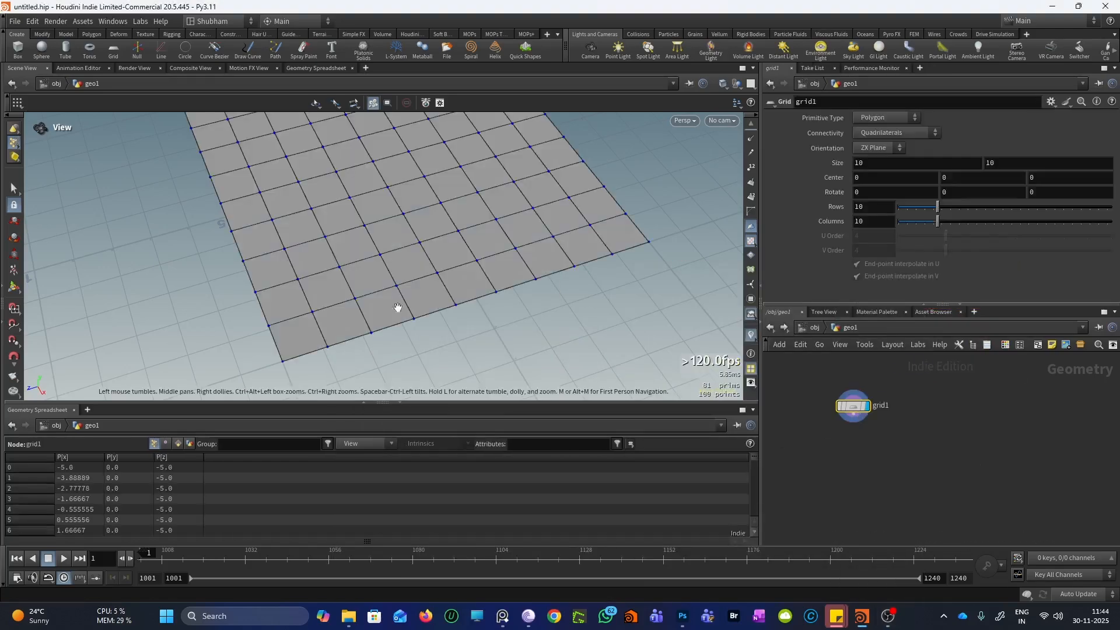
drag(394, 305, 622, 275)
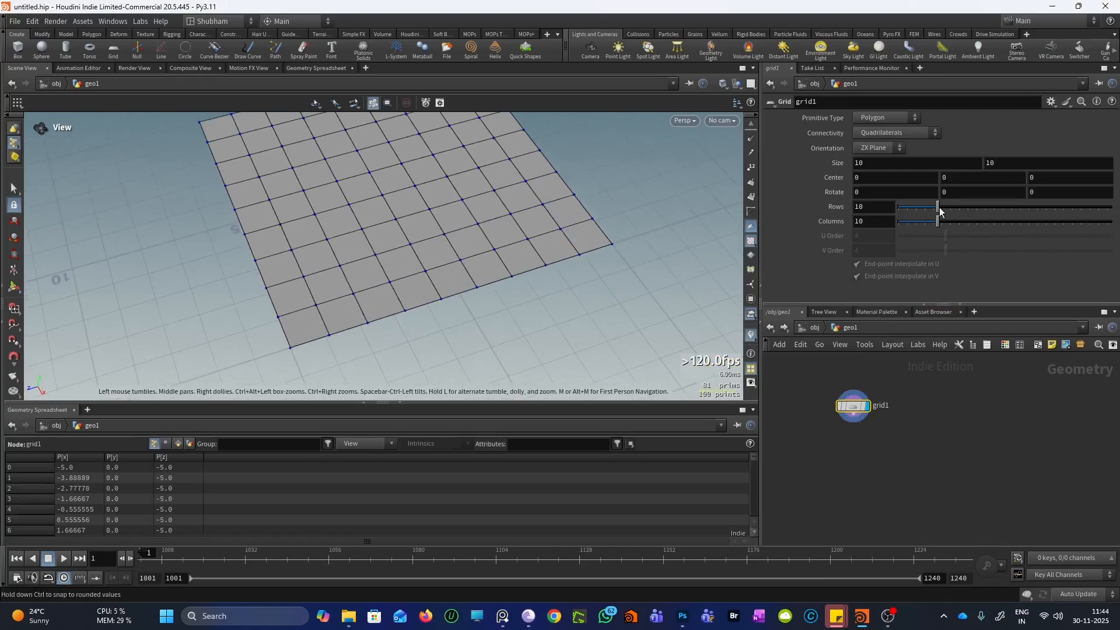
Raise the grid's rows and columns to 11 and view it diagonally
drag(938, 208, 943, 222)
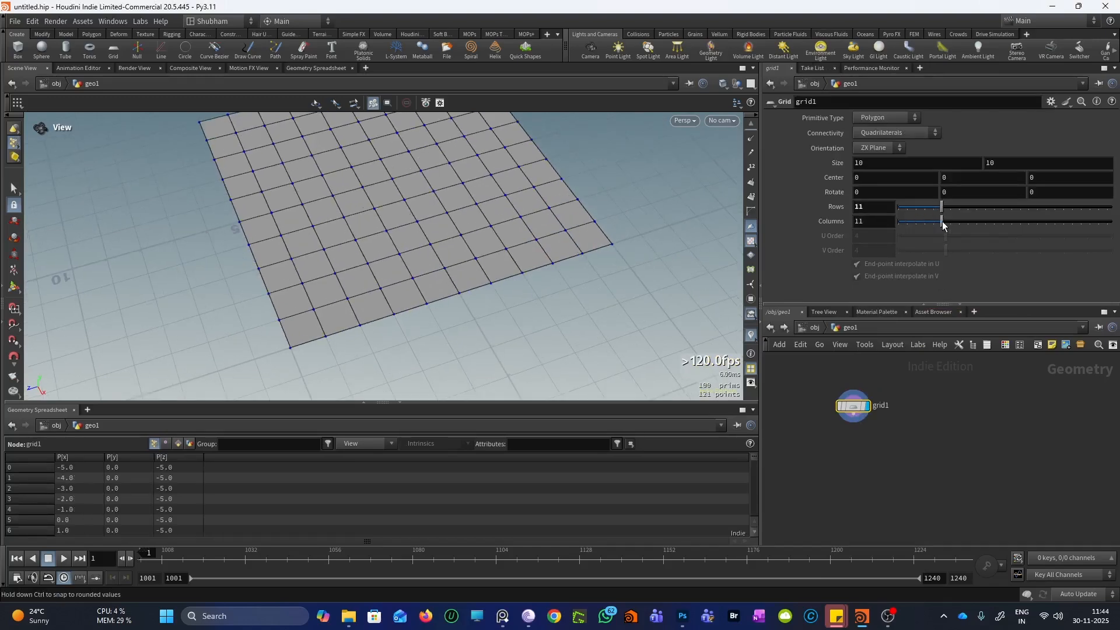
drag(400, 263, 301, 328)
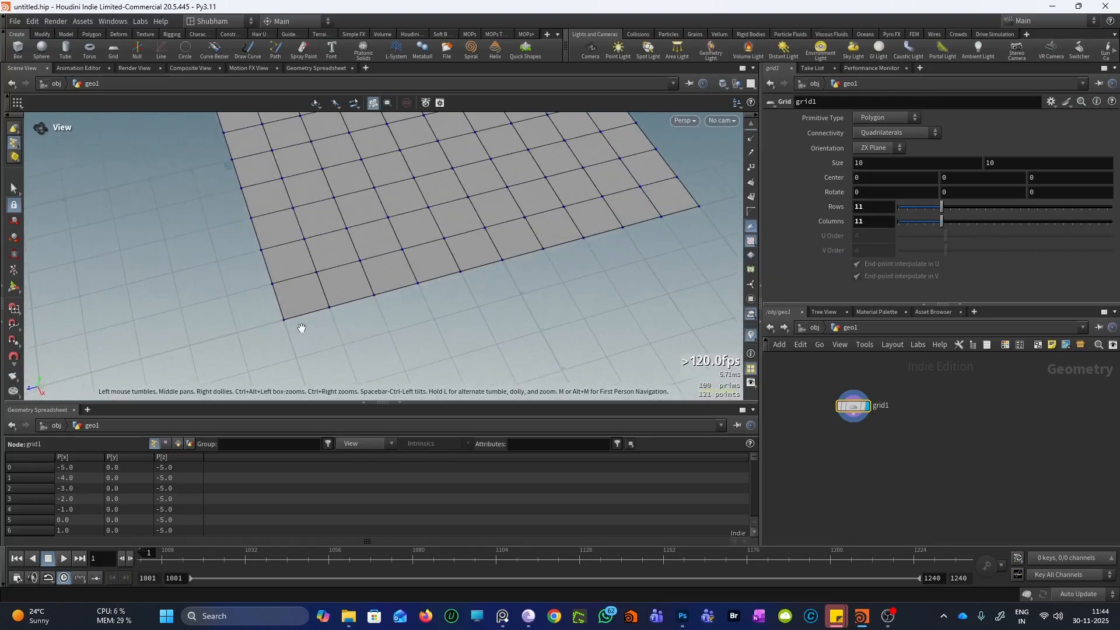
scroll(315, 309, up, 5)
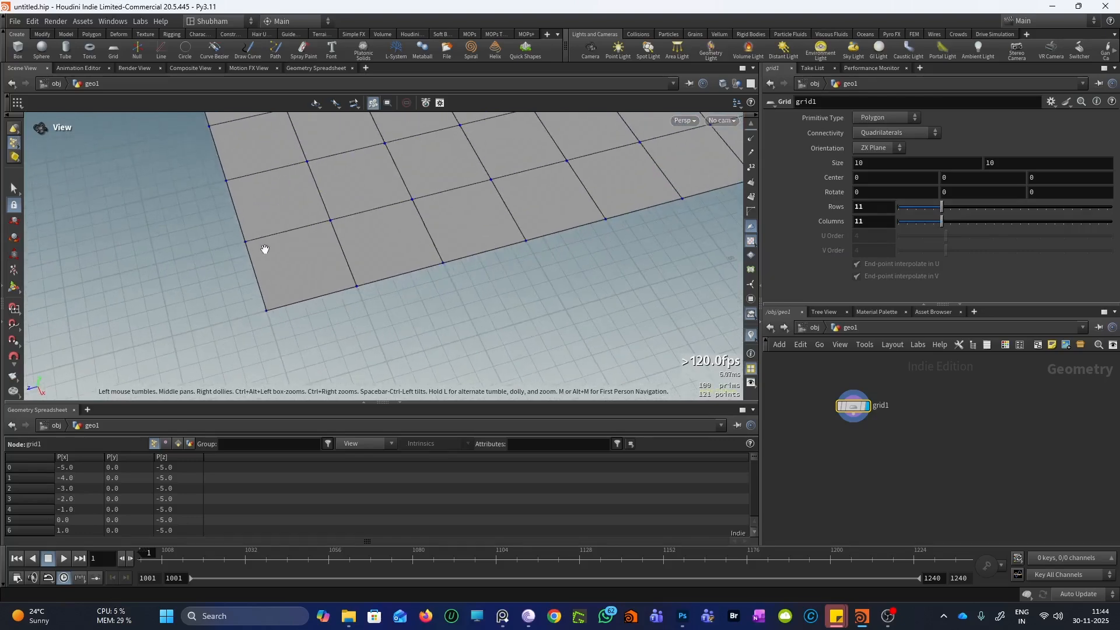
scroll(297, 303, up, 2)
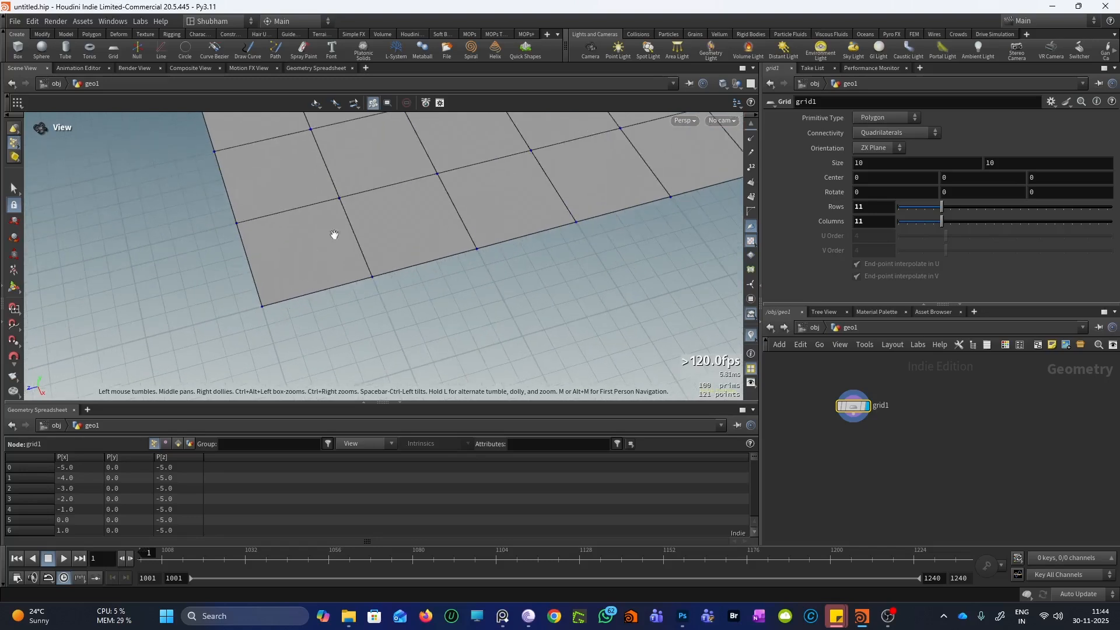
scroll(289, 277, up, 2)
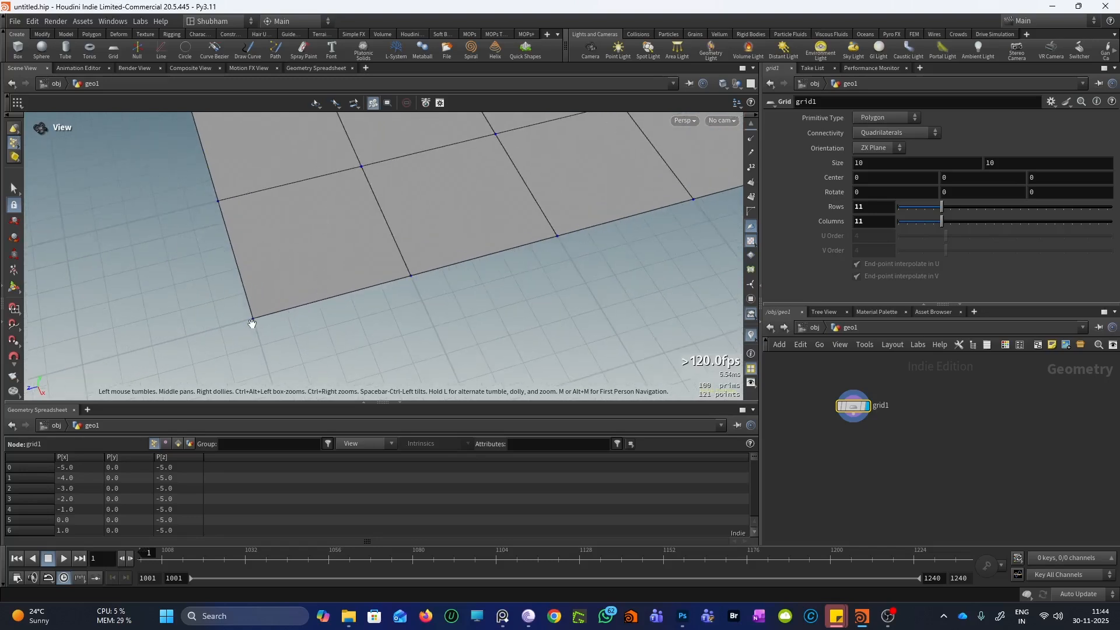
scroll(302, 236, down, 2)
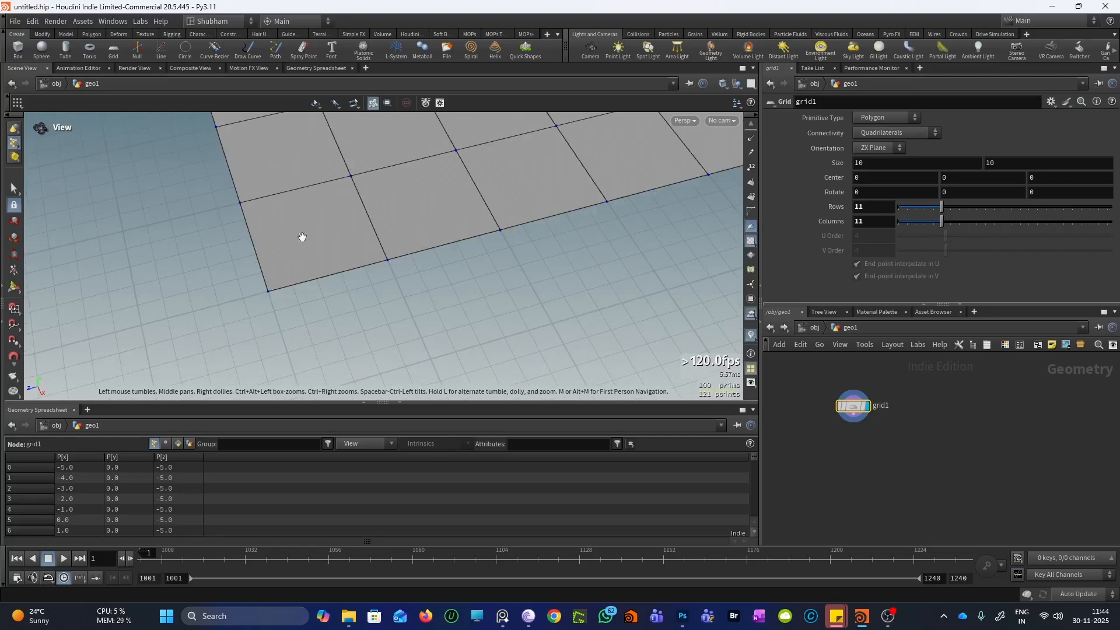
scroll(220, 357, down, 3)
drag(237, 300, 553, 350)
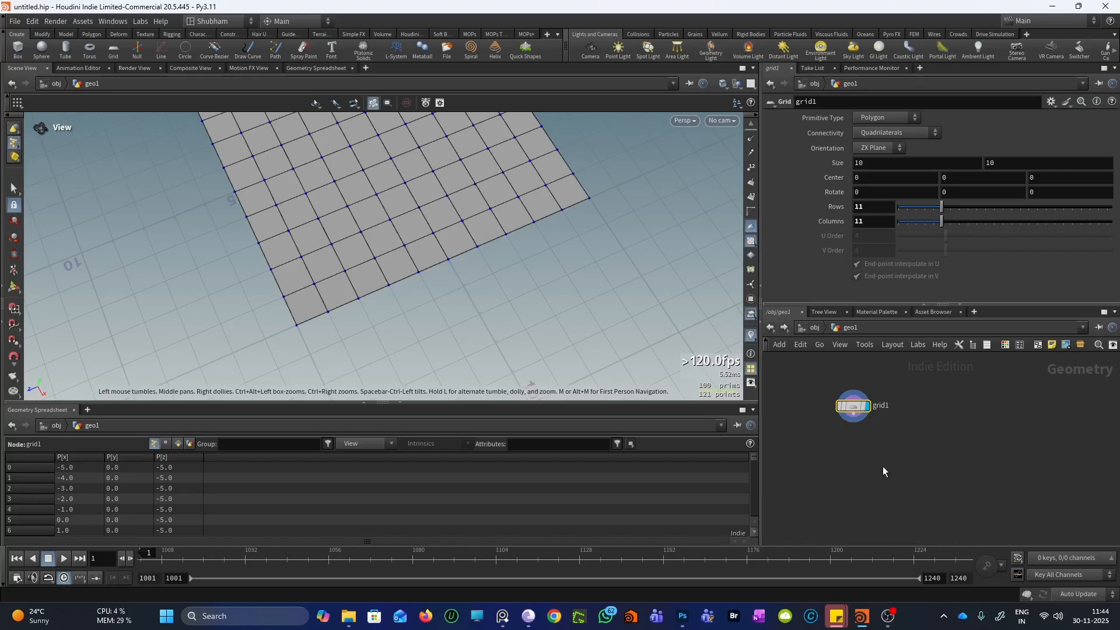
scroll(829, 436, up, 2)
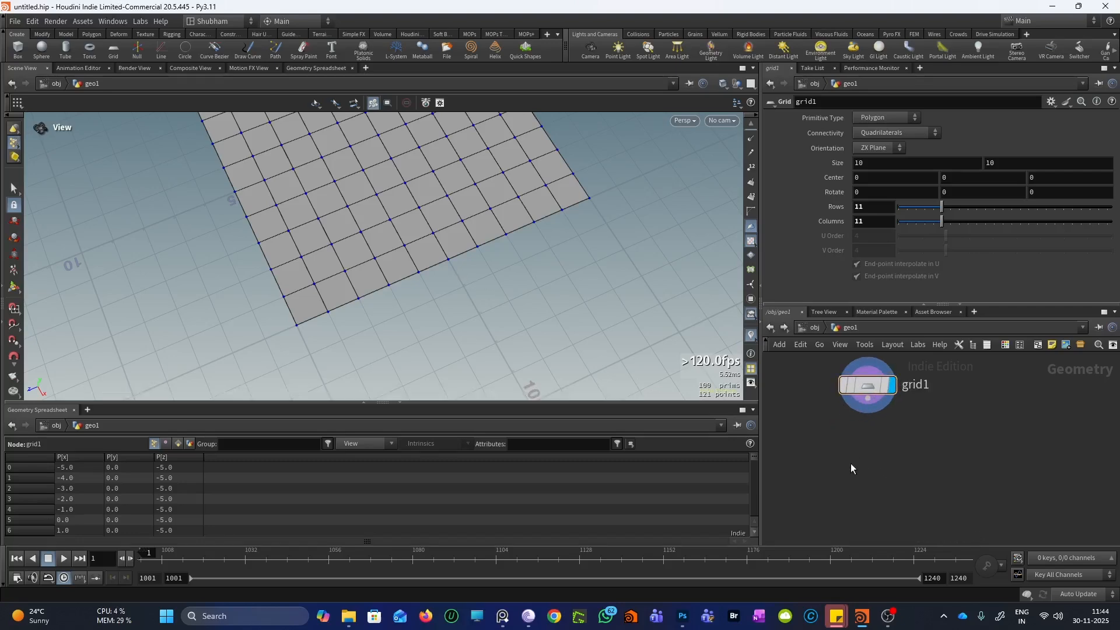
Add a Mask along Geometry node below grid1, fed by grid1, with Output Mask unchecked
key(Tab)
text(m)
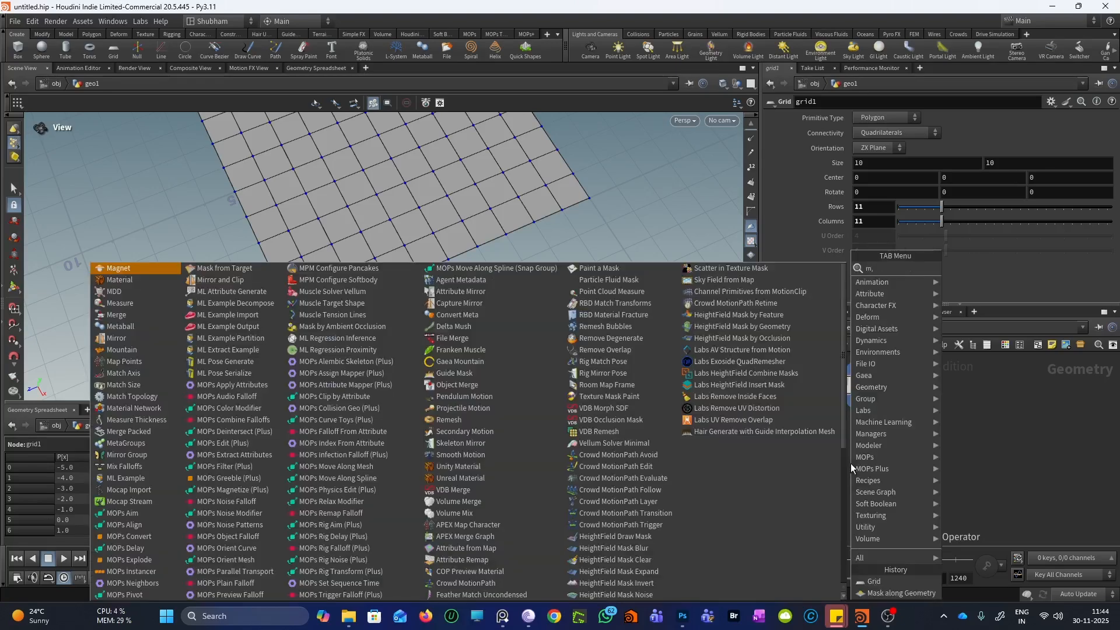
text(ask)
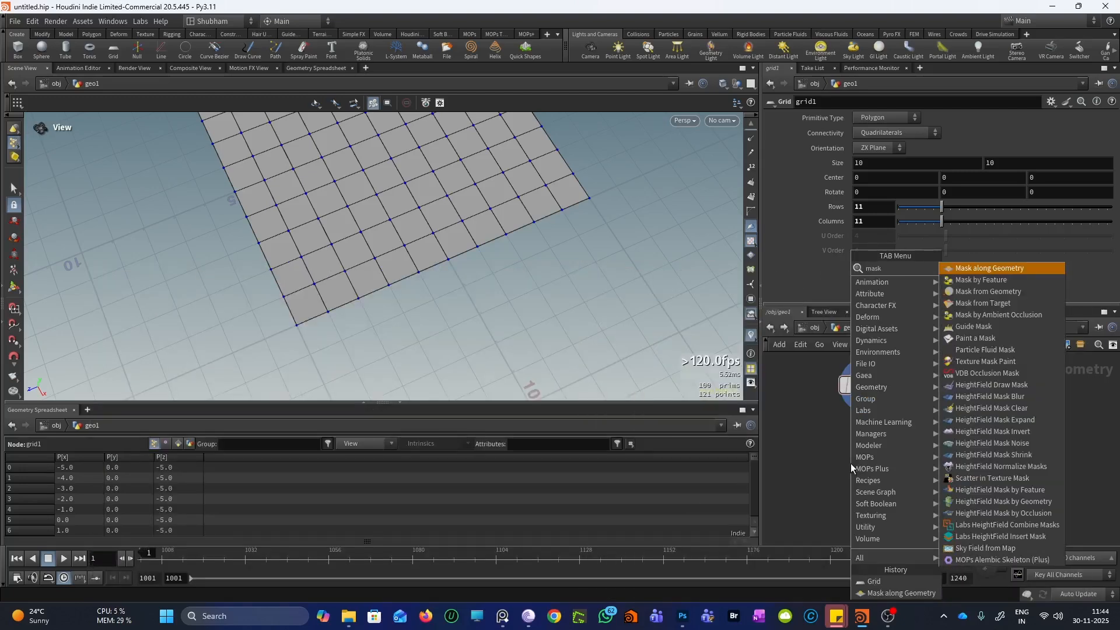
key(Return)
click(851, 463)
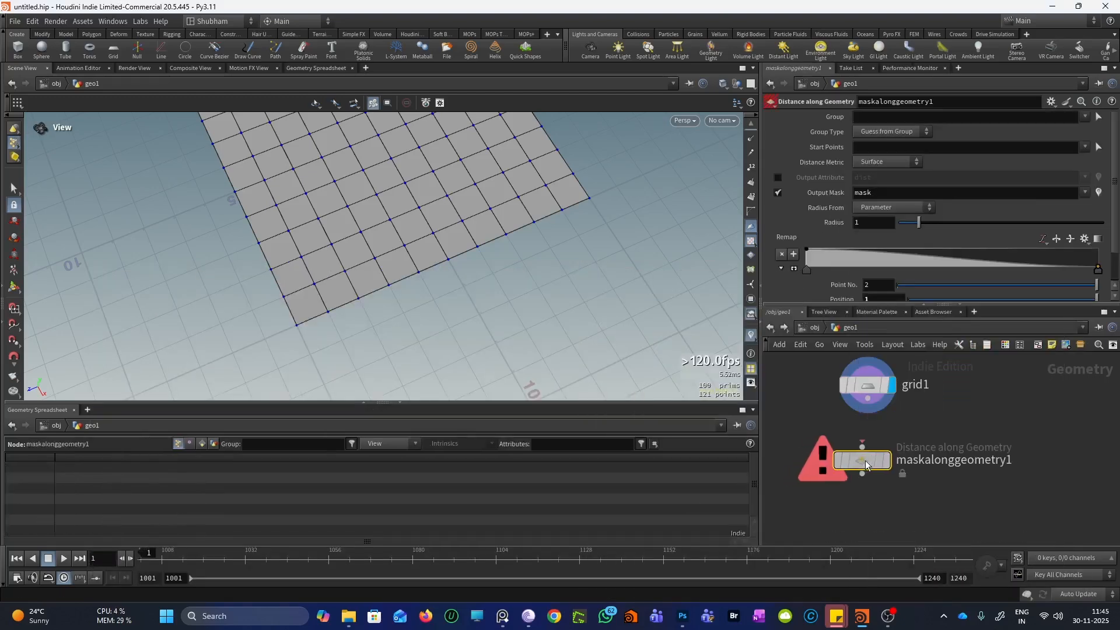
drag(867, 398, 871, 459)
click(891, 460)
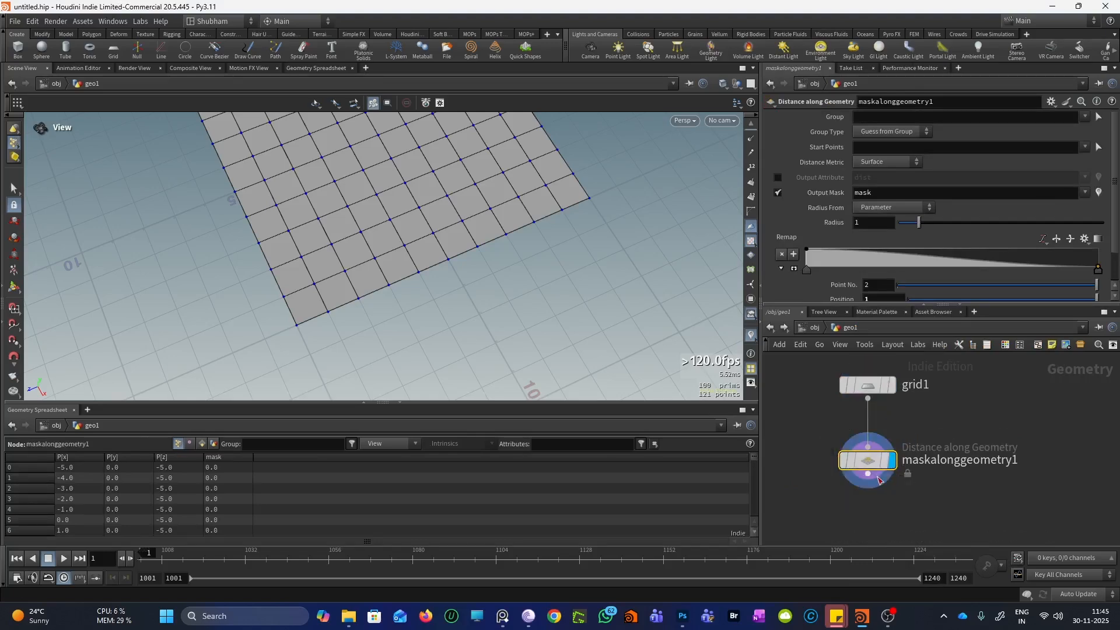
click(778, 193)
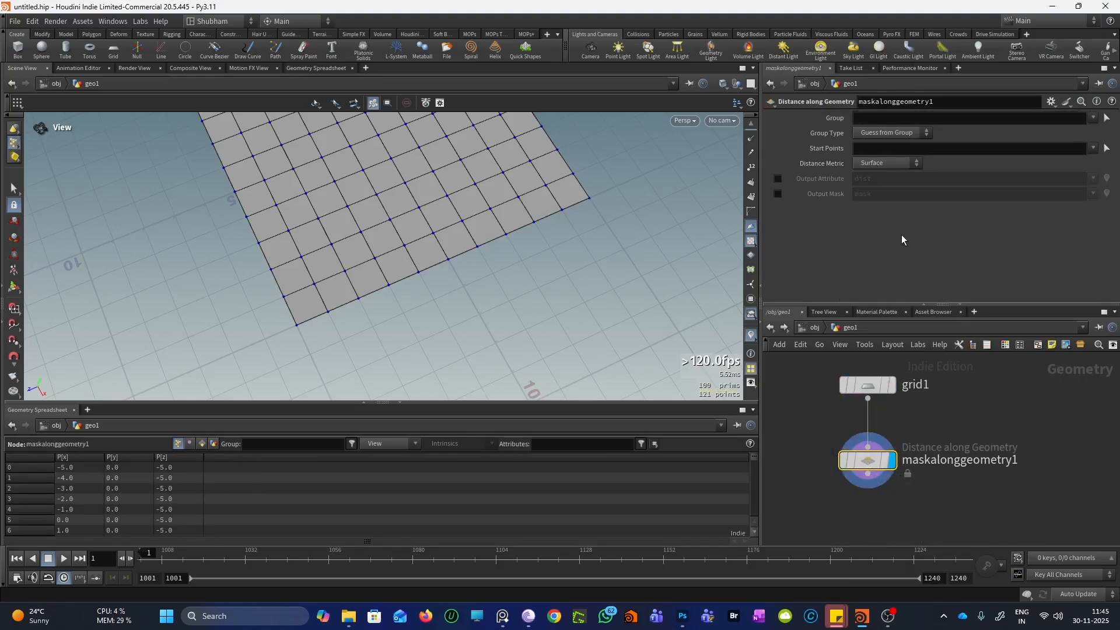
drag(457, 227, 422, 244)
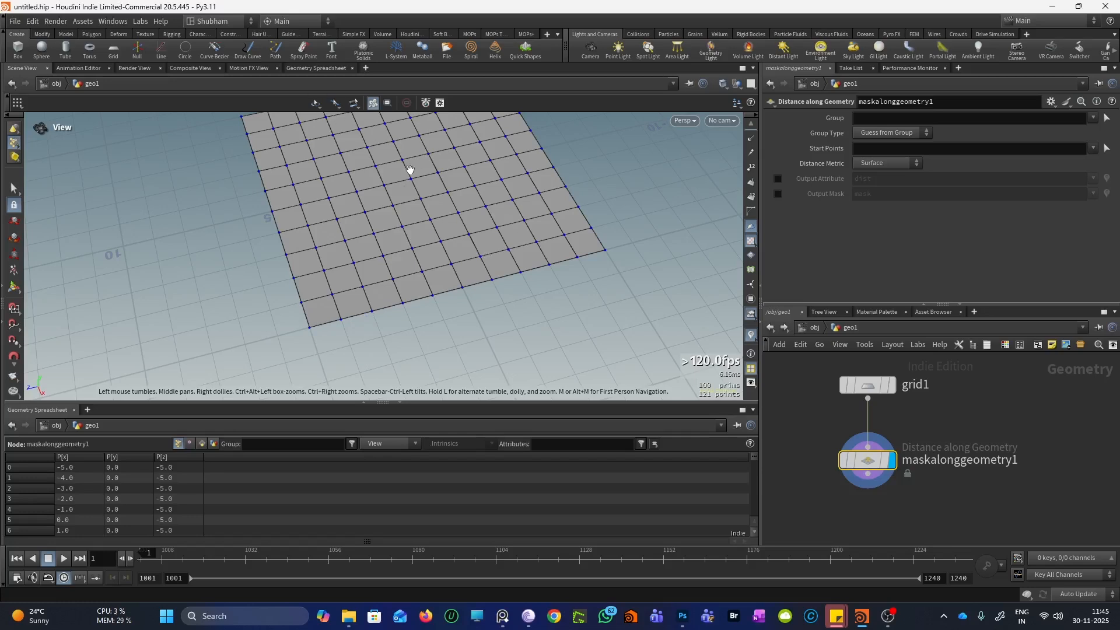
drag(350, 321, 332, 297)
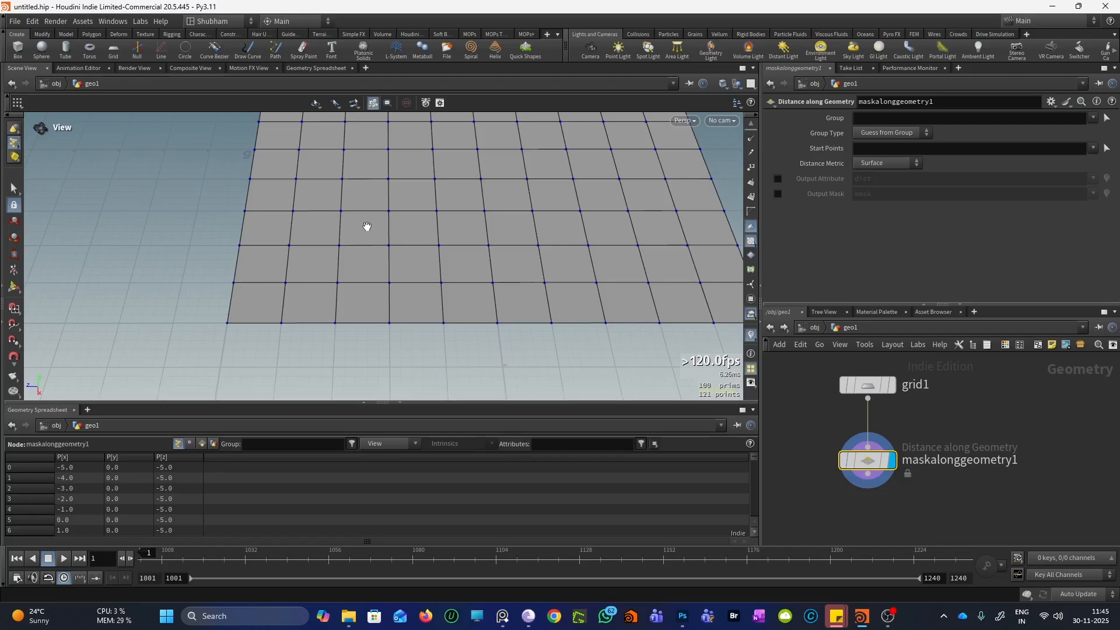
drag(333, 257, 213, 337)
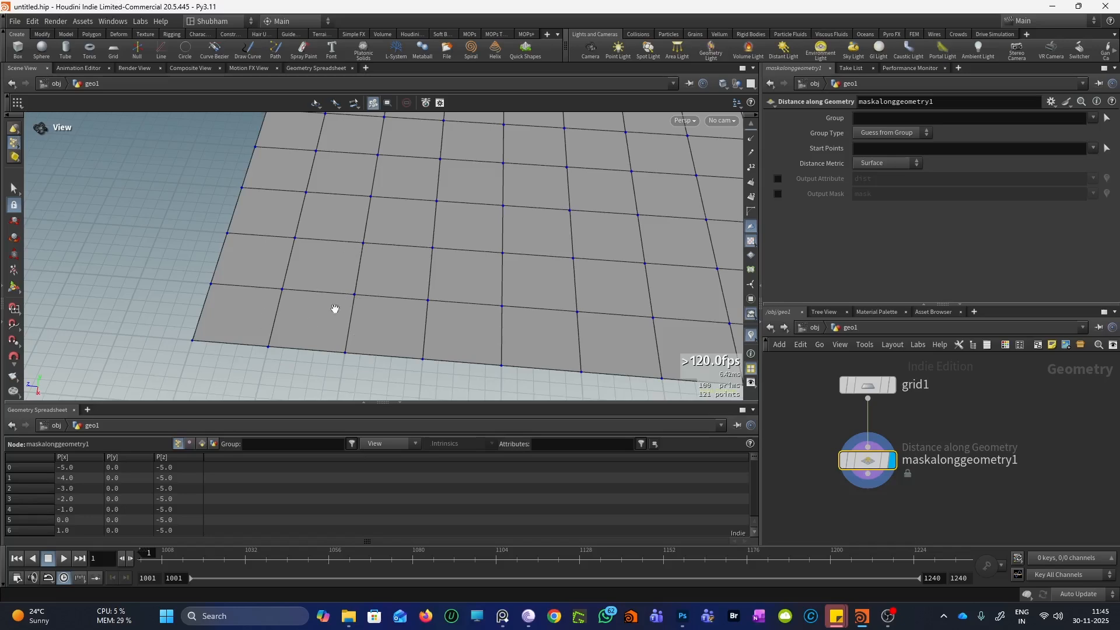
Tumble to an oblique view of the grid and activate the Start Points selector
mouse_move(309, 330)
mouse_down()
mouse_move(290, 352)
mouse_move(305, 348)
mouse_up()
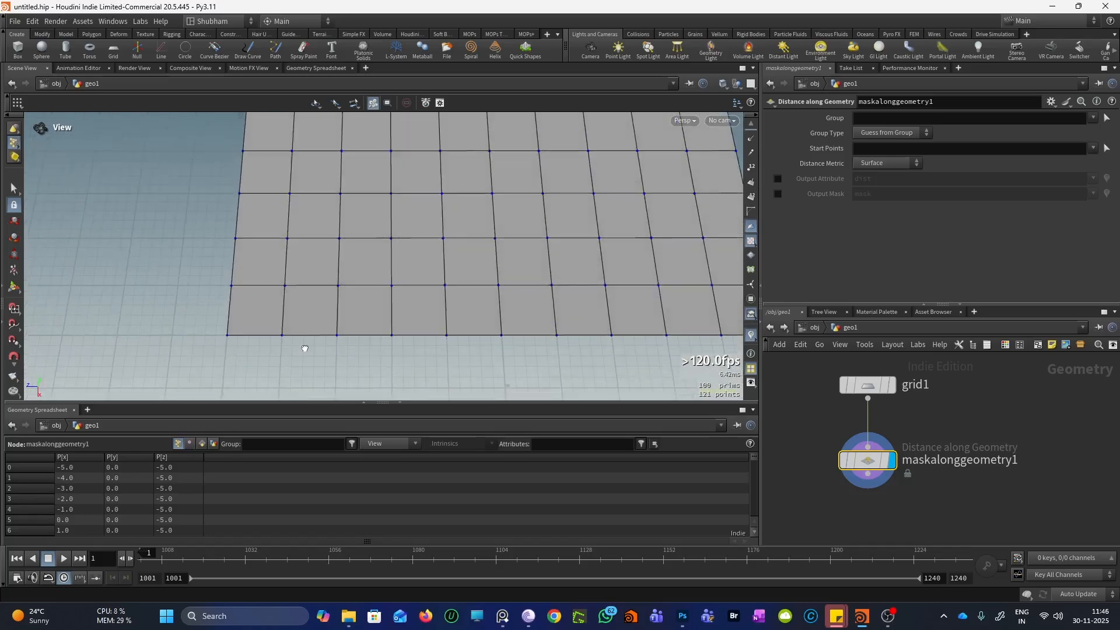
scroll(285, 300, up, 3)
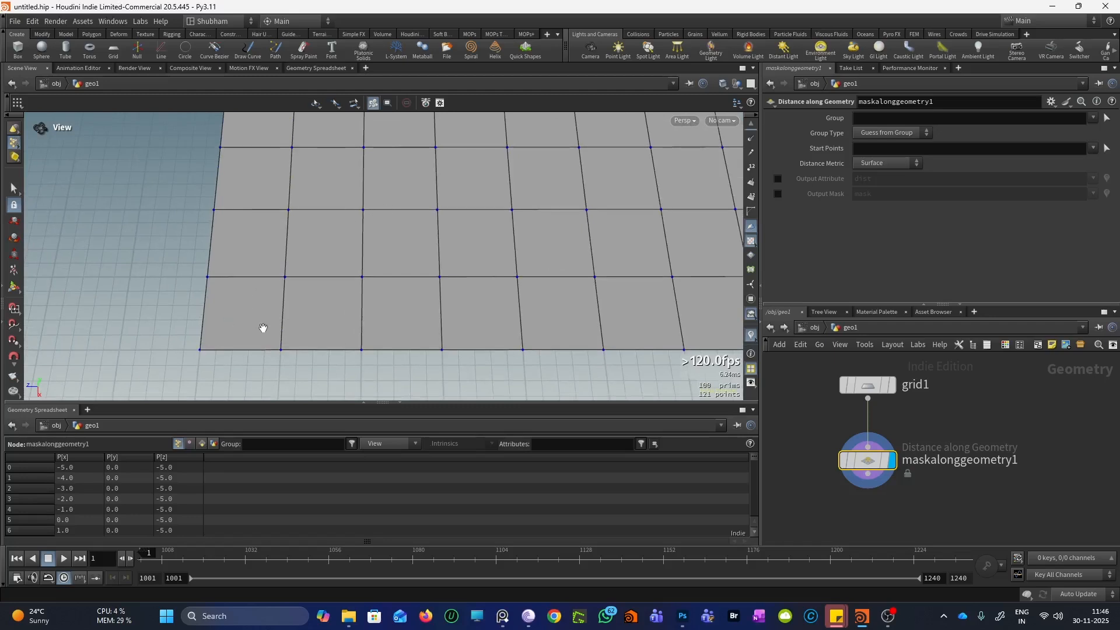
drag(235, 342, 215, 315)
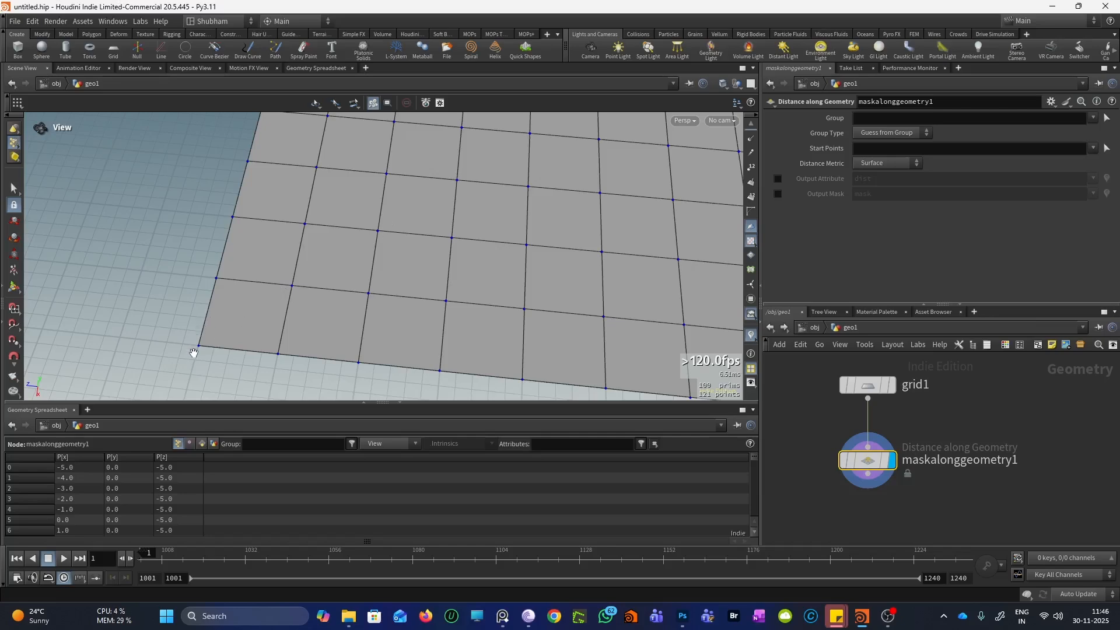
scroll(342, 270, down, 5)
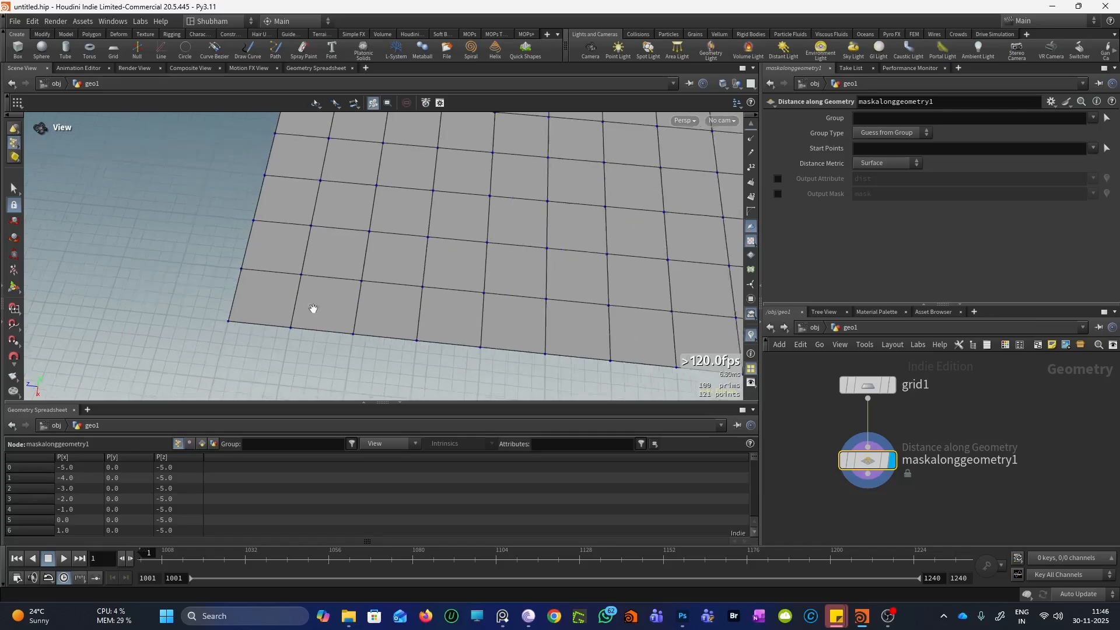
drag(313, 310, 336, 250)
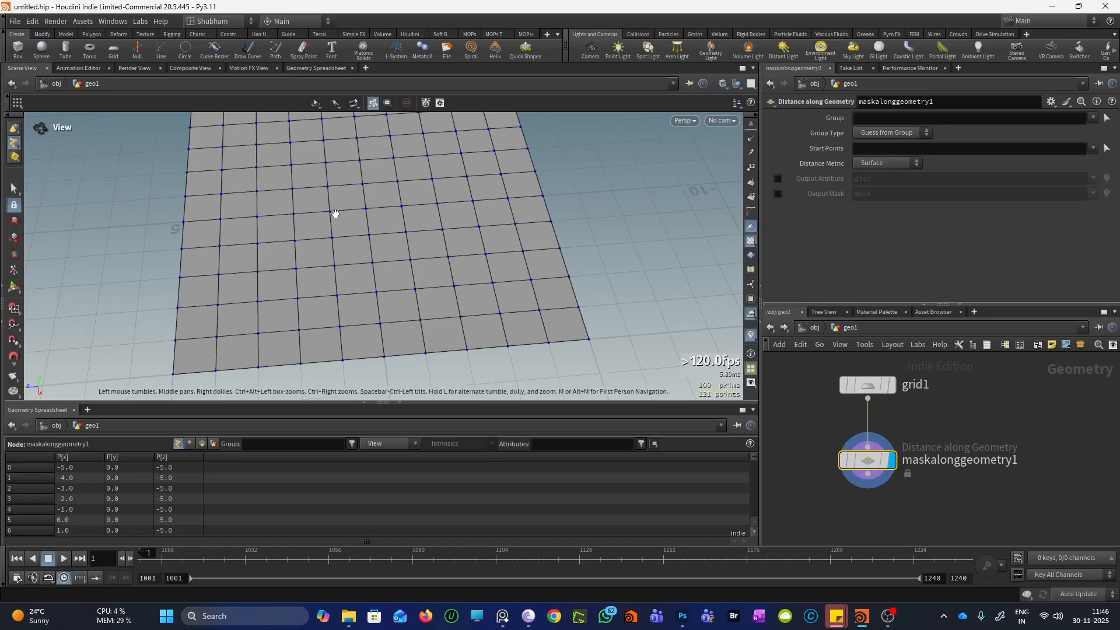
drag(336, 213, 373, 246)
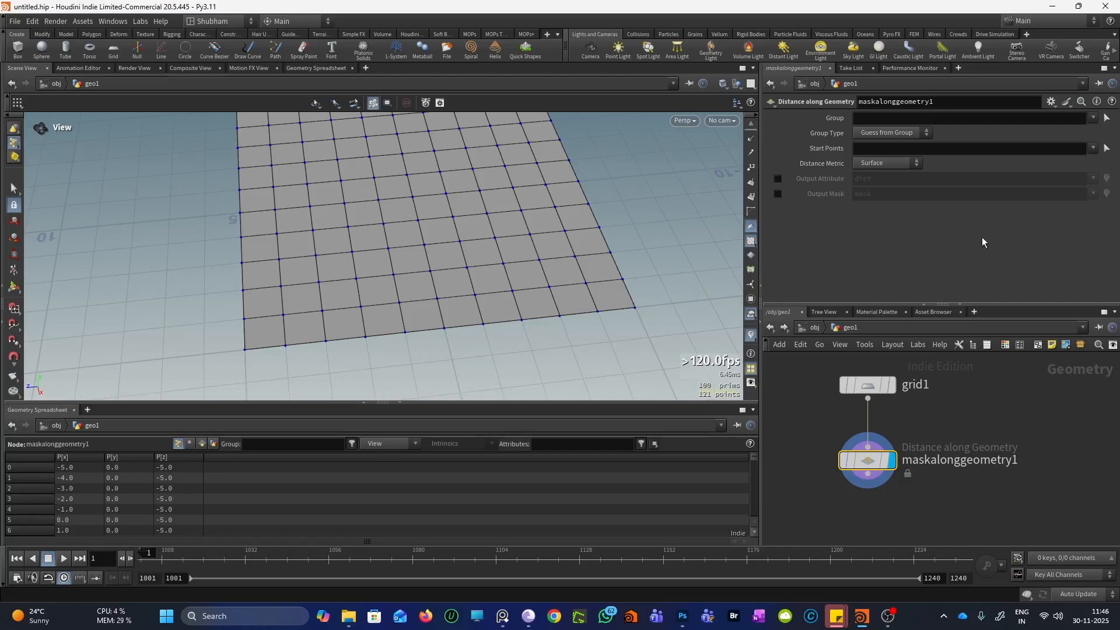
click(1106, 148)
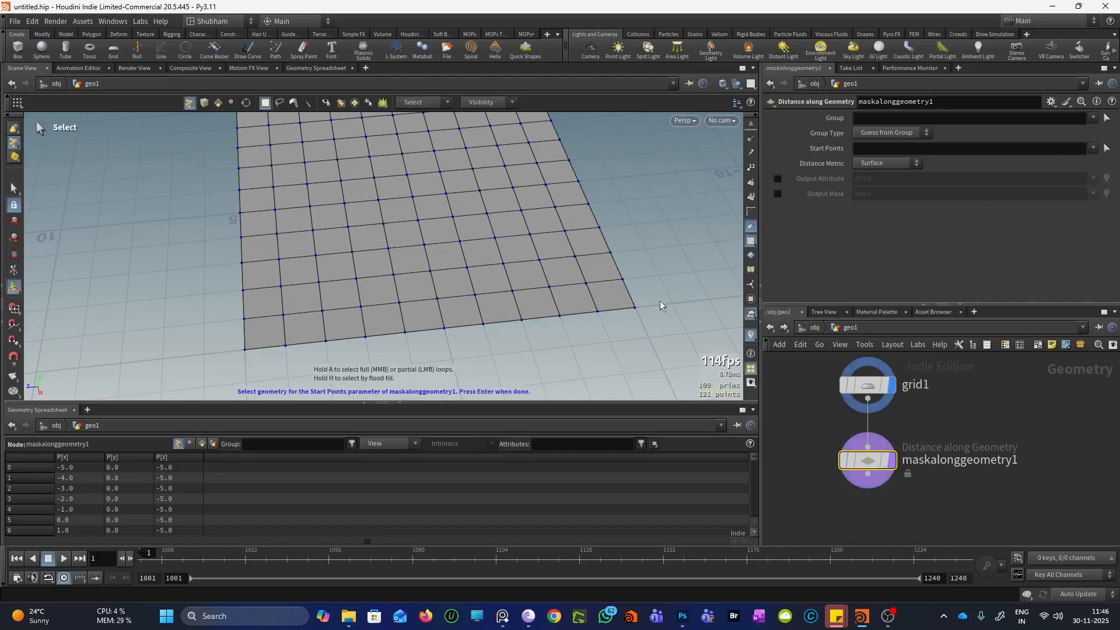
Pick the grid's front-left corner, point 120, as the start point
click(245, 349)
key(Return)
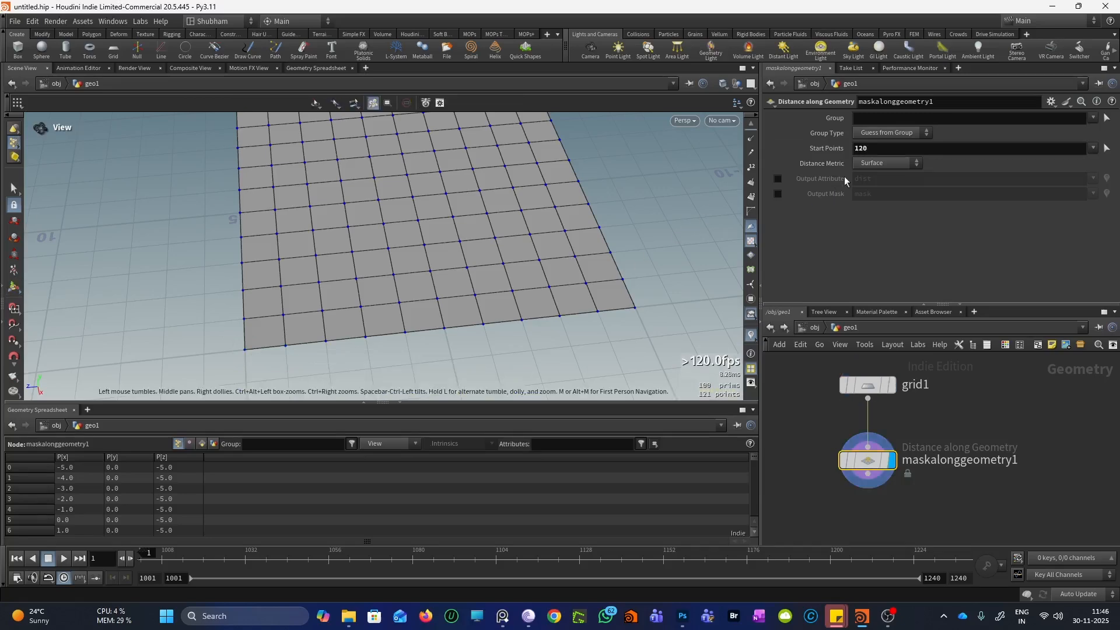
scroll(751, 242, up, 1)
Toggle point numbers on and back off, then zoom out and tilt the view
click(750, 184)
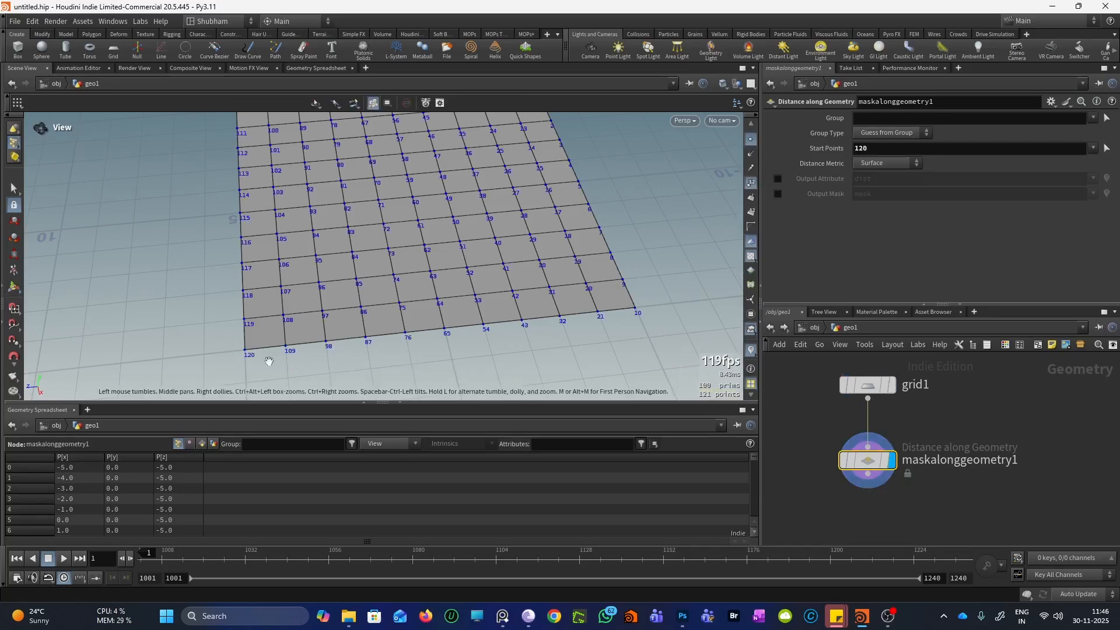
scroll(245, 373, up, 4)
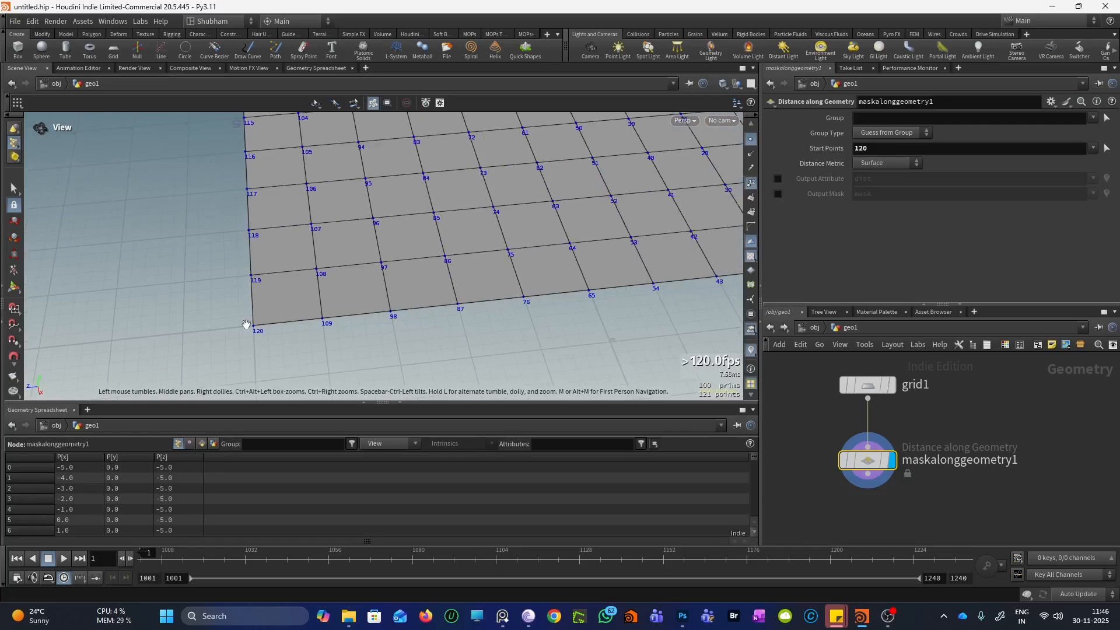
click(750, 184)
scroll(373, 309, down, 2)
drag(332, 216, 373, 236)
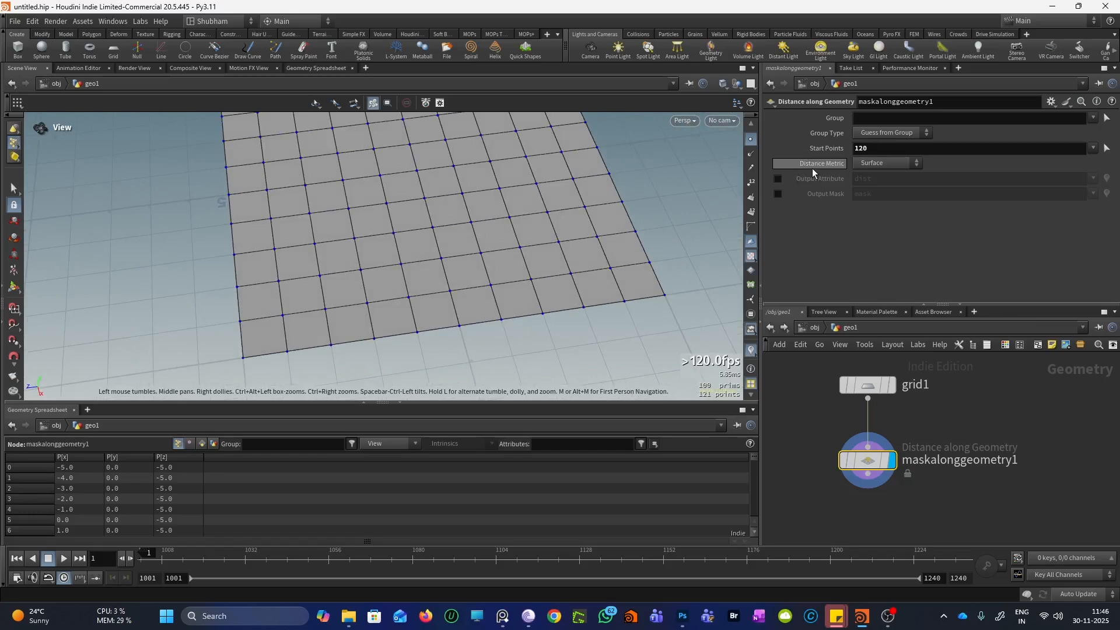
mouse_move(812, 168)
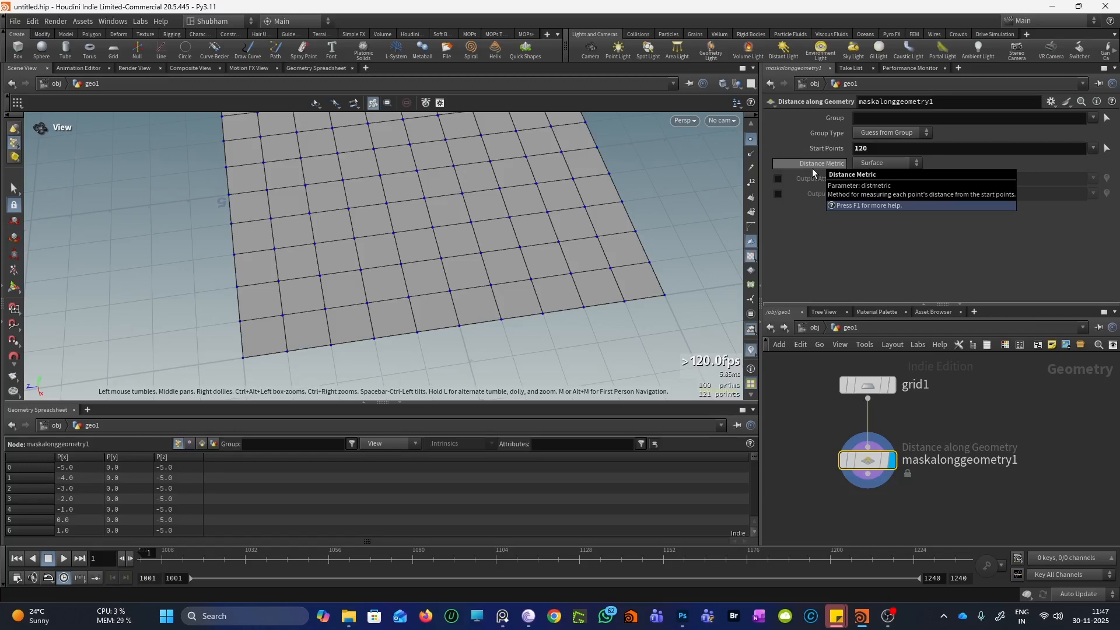
Switch Distance Metric to Edge and turn on the dist output attribute
click(881, 162)
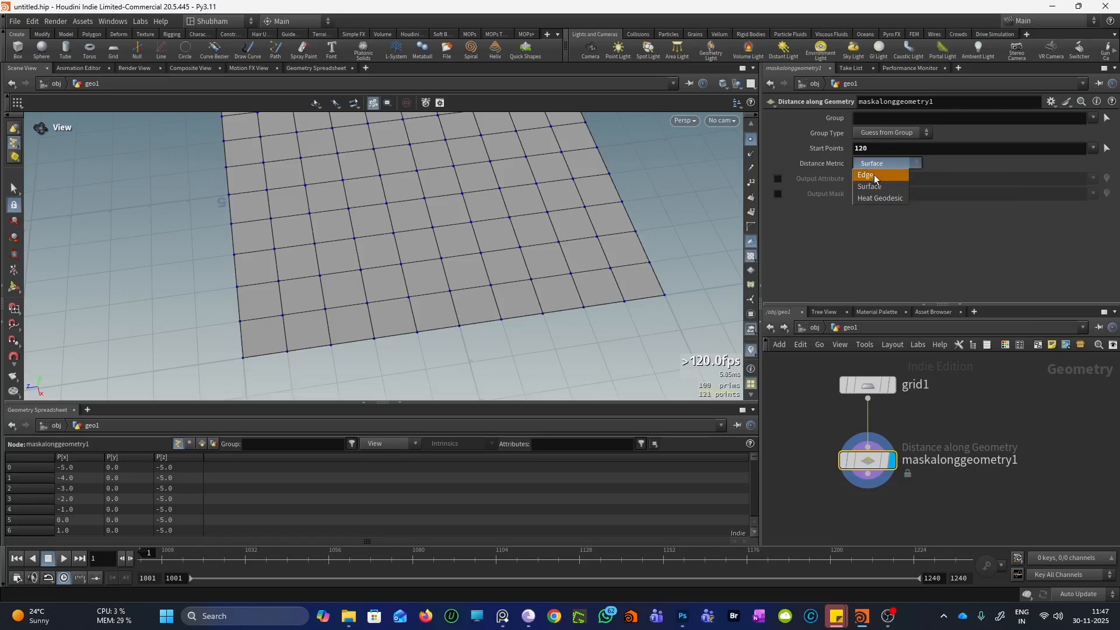
click(873, 175)
drag(583, 280, 430, 270)
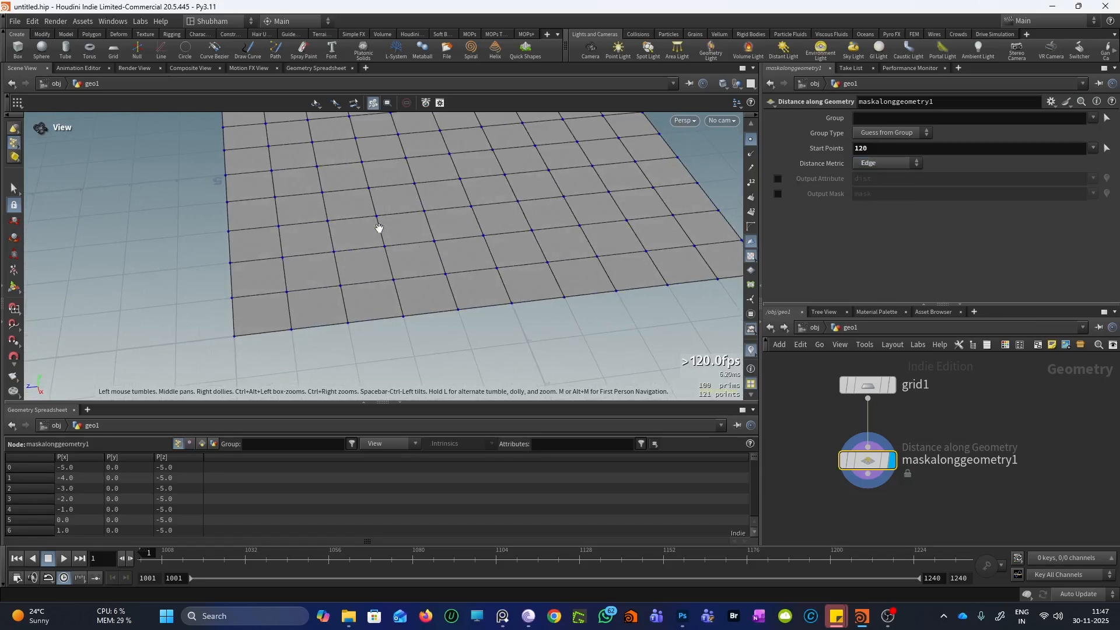
mouse_move(378, 228)
mouse_down()
mouse_move(352, 253)
mouse_move(373, 248)
mouse_up()
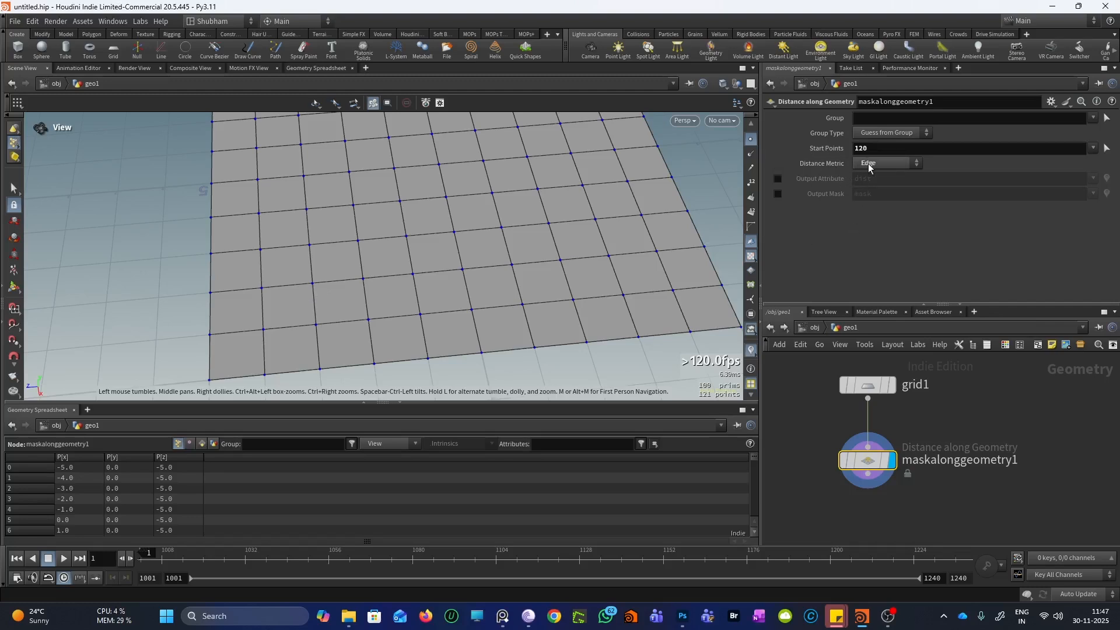
click(778, 178)
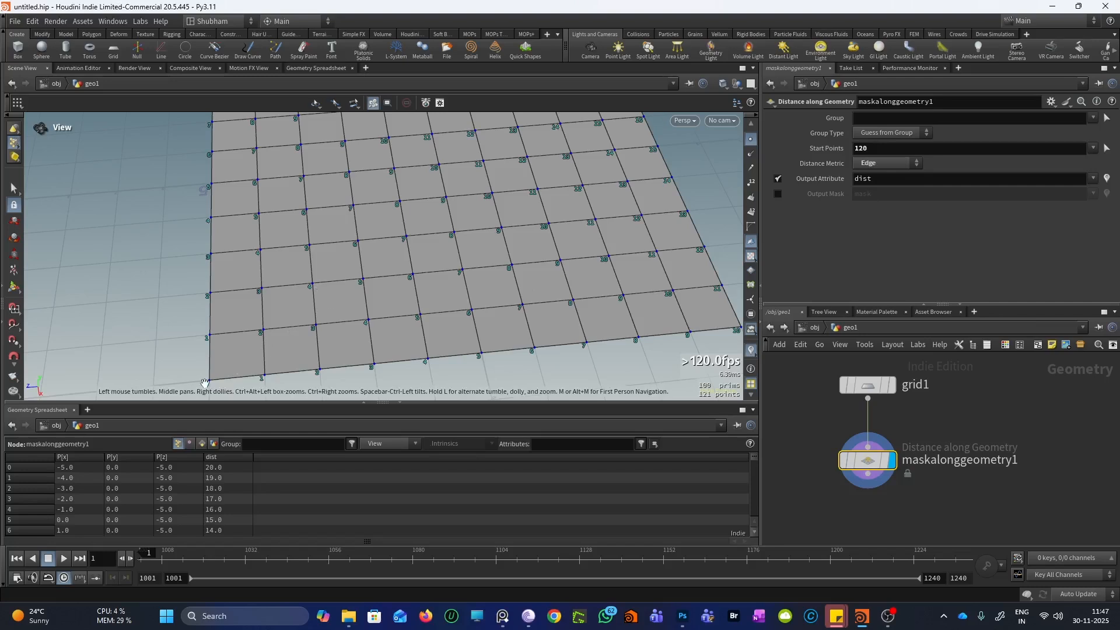
Zoom and tumble around the grid to inspect the dist values labelled on each point
scroll(353, 222, down, 2)
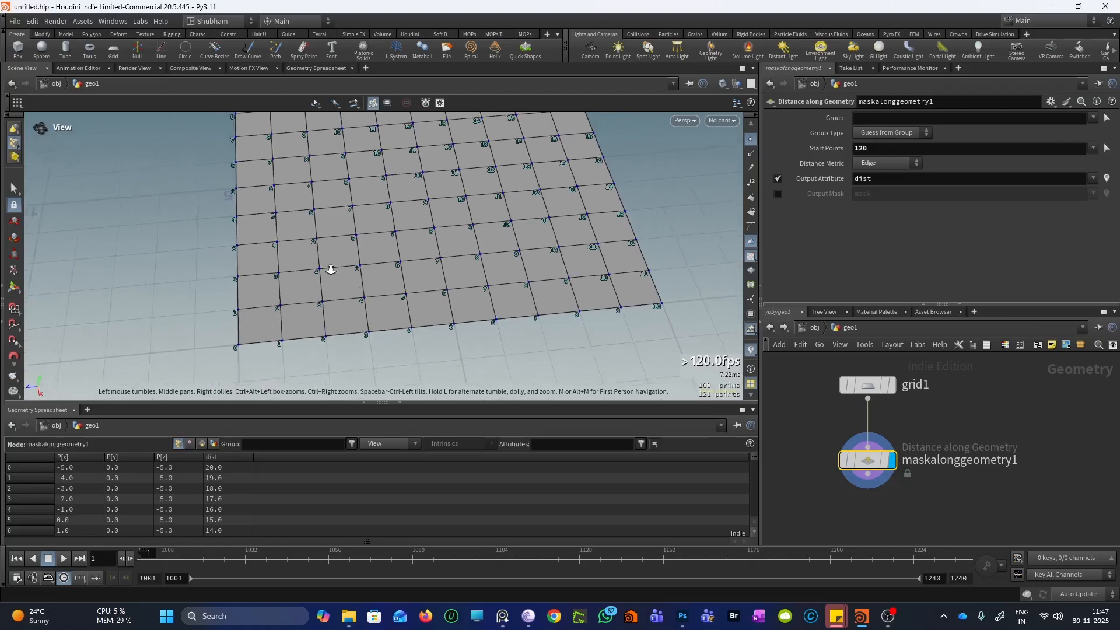
scroll(331, 269, up, 5)
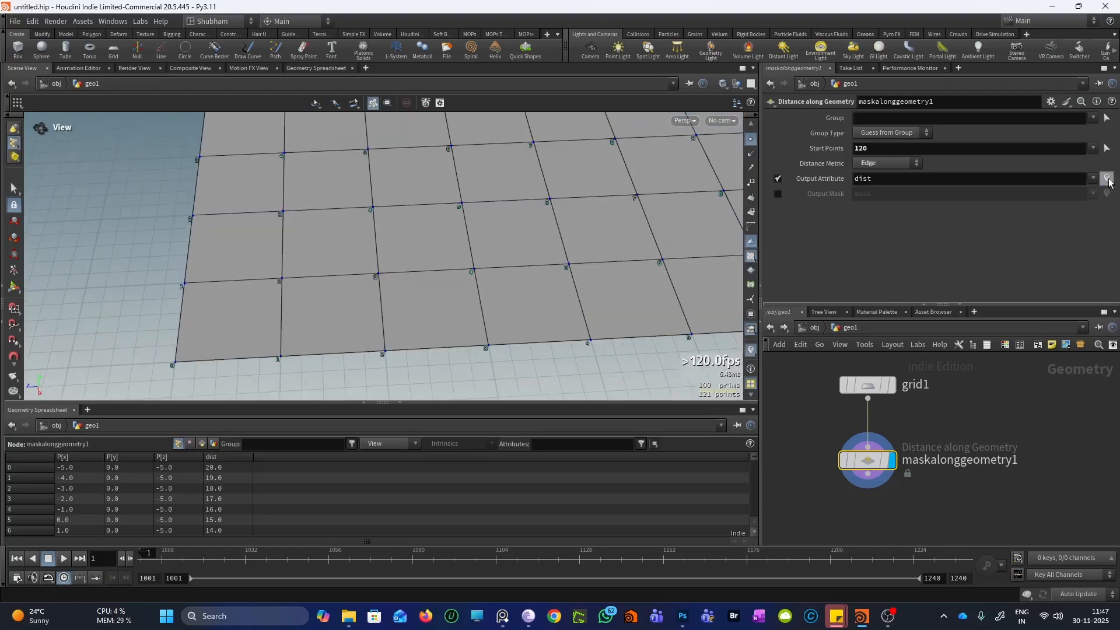
scroll(396, 254, up, 2)
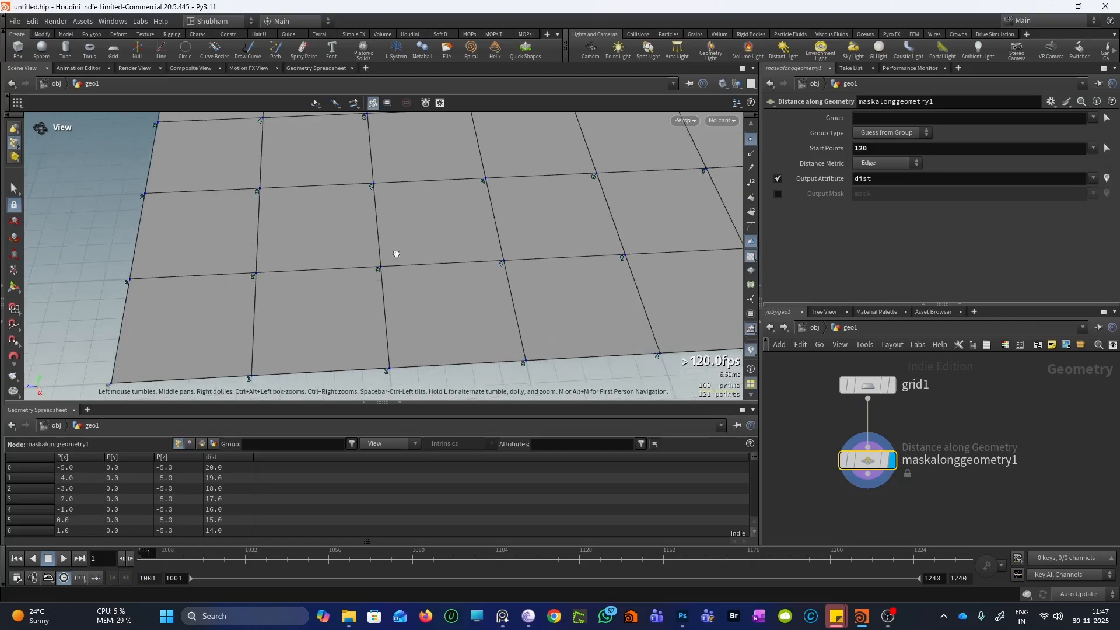
scroll(395, 254, up, 3)
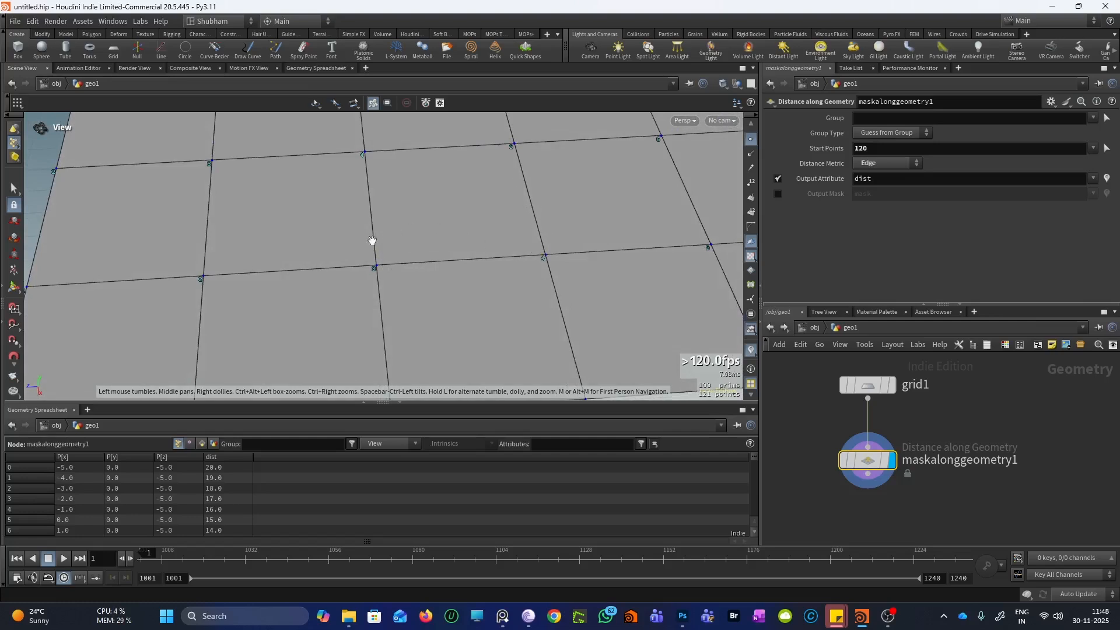
scroll(388, 243, down, 2)
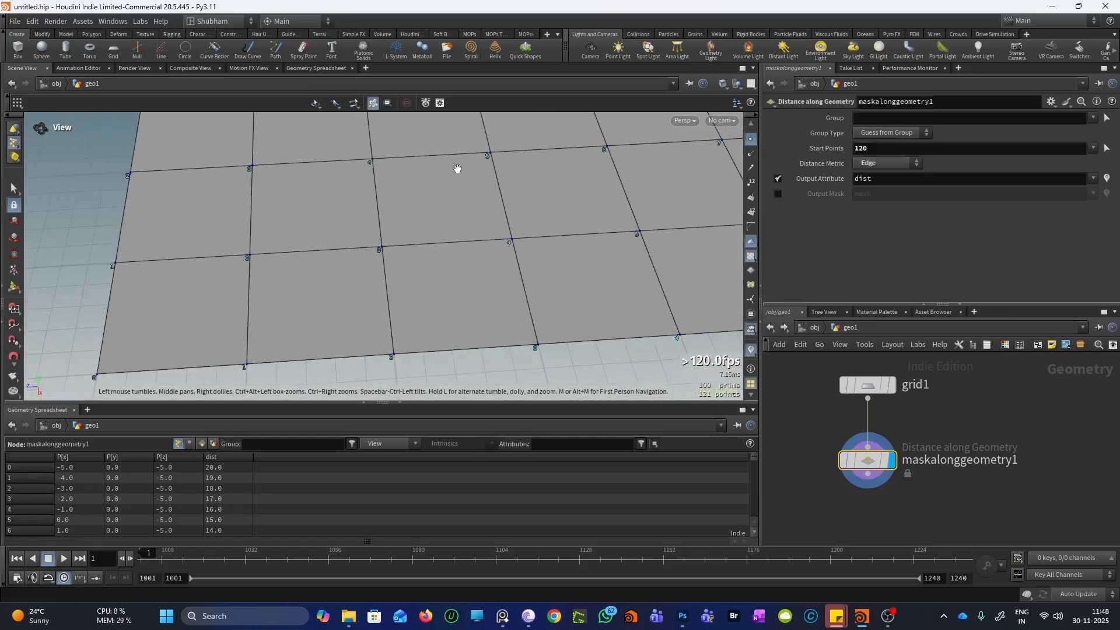
scroll(443, 173, down, 2)
drag(348, 222, 292, 280)
scroll(293, 279, up, 1)
scroll(172, 328, up, 2)
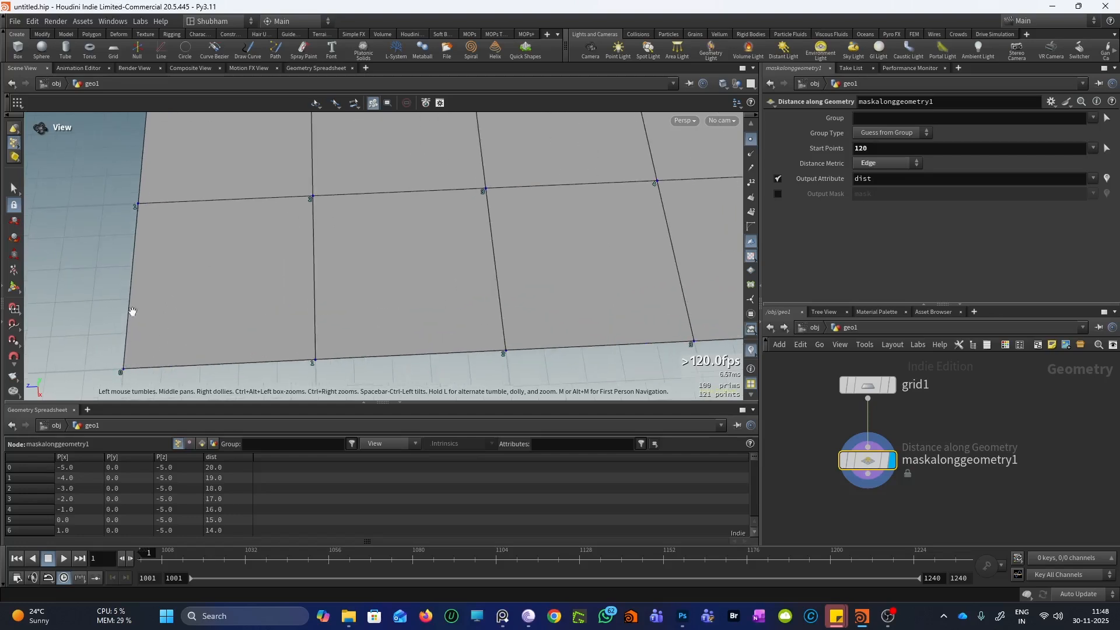
scroll(134, 327, down, 3)
scroll(152, 326, up, 4)
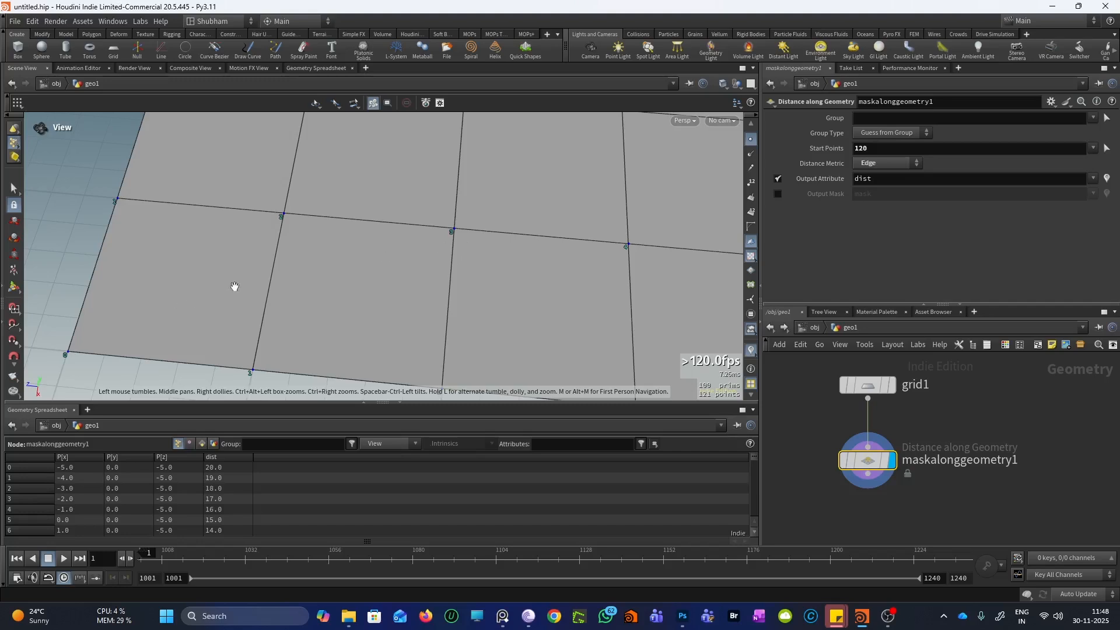
scroll(219, 334, up, 2)
drag(227, 268, 241, 278)
scroll(240, 277, down, 3)
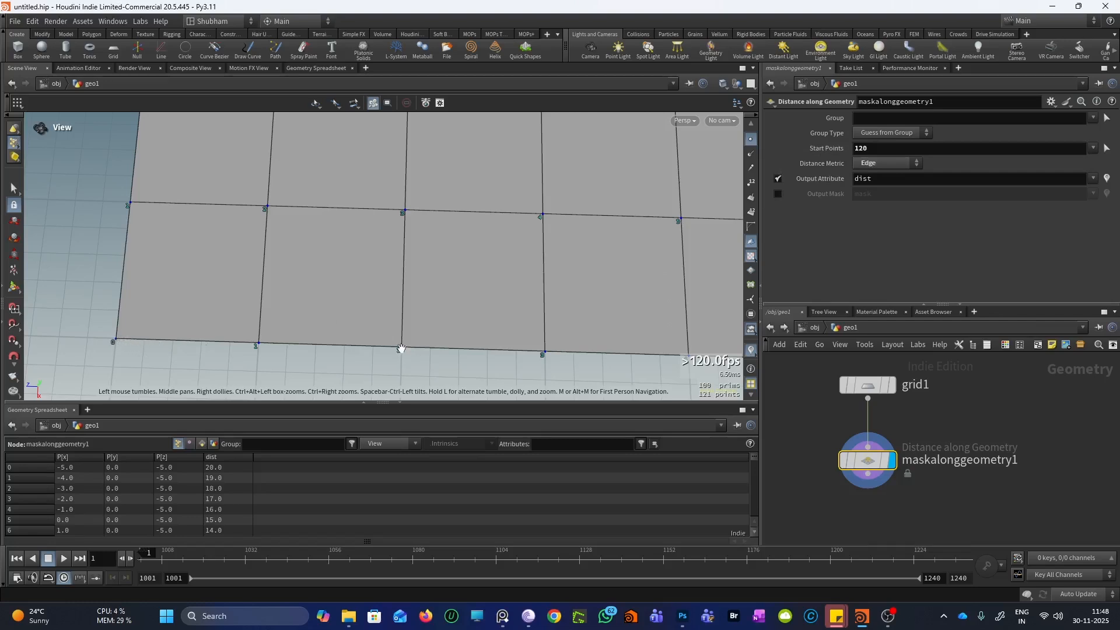
drag(368, 277, 442, 213)
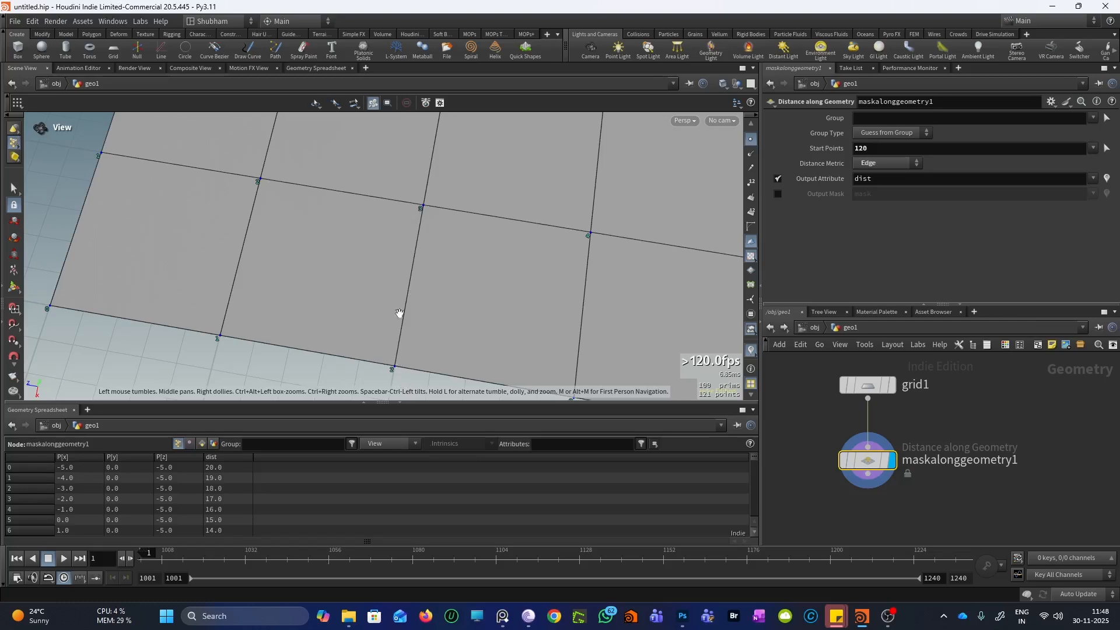
drag(393, 247, 430, 218)
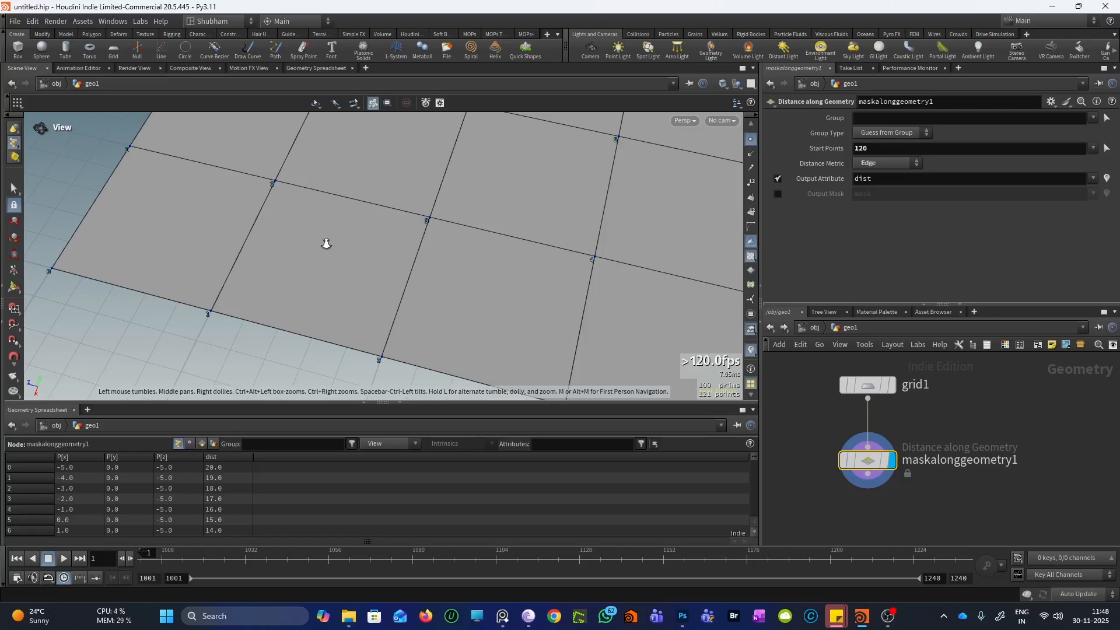
mouse_move(298, 265)
right_down()
mouse_move(220, 340)
mouse_move(132, 315)
mouse_move(108, 371)
right_up()
middle_drag(431, 220, 290, 291)
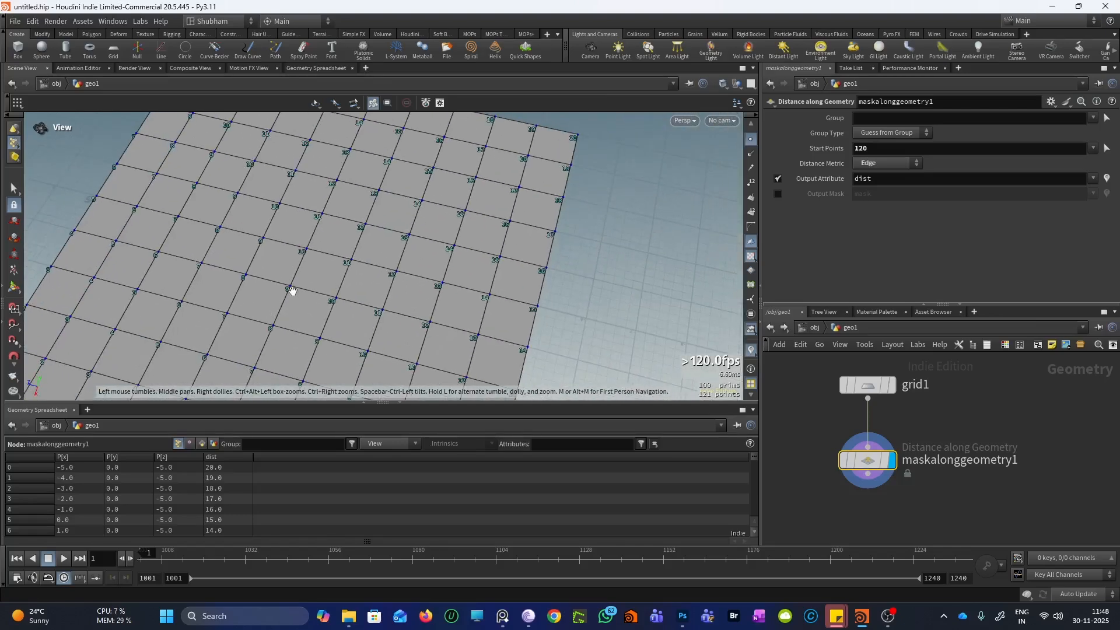
middle_drag(511, 167, 434, 245)
right_drag(434, 245, 324, 360)
middle_drag(355, 321, 363, 279)
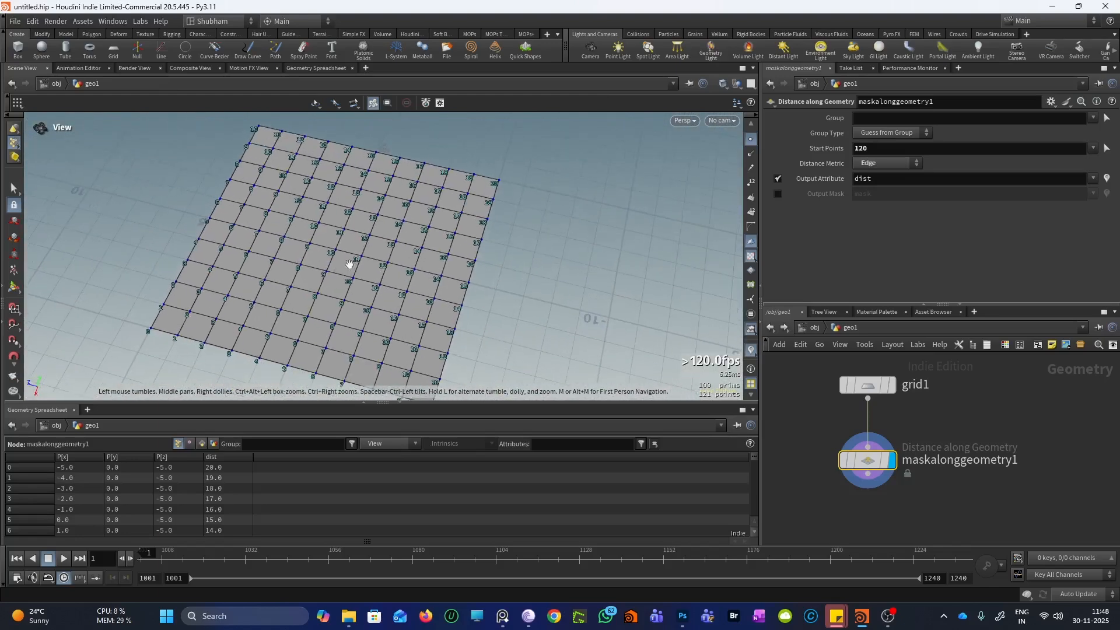
drag(348, 264, 379, 261)
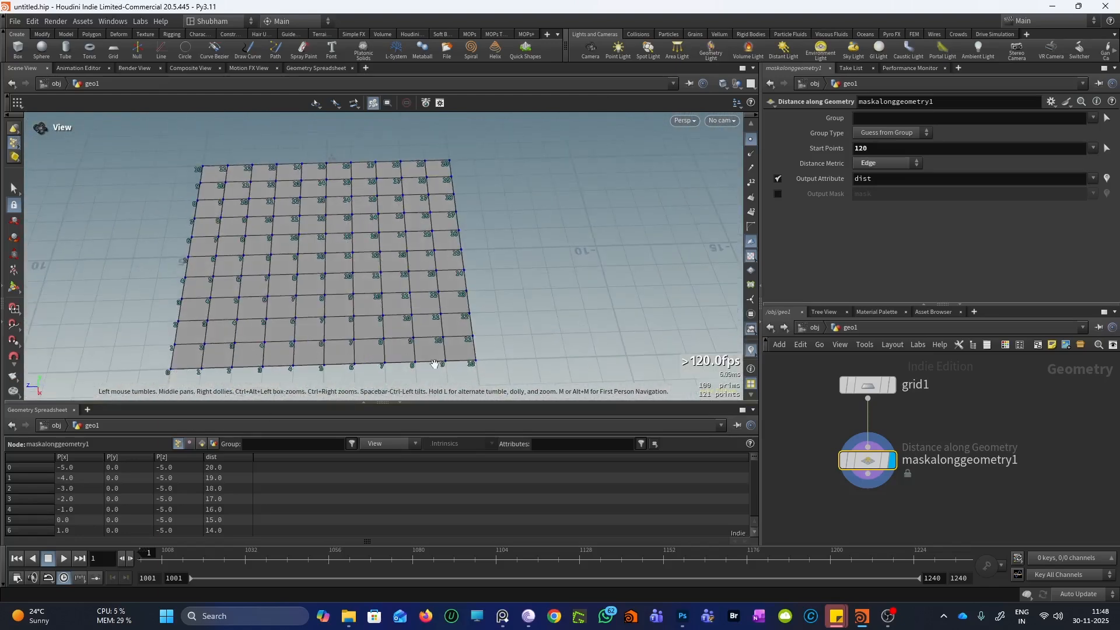
drag(527, 345, 434, 378)
middle_drag(461, 350, 473, 329)
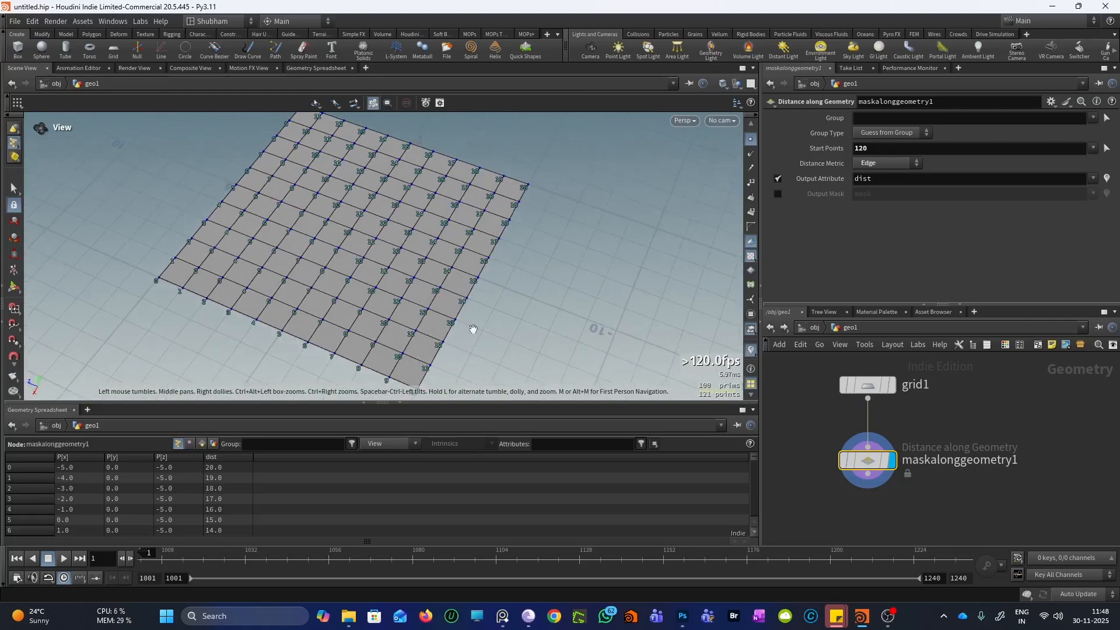
scroll(533, 159, up, 5)
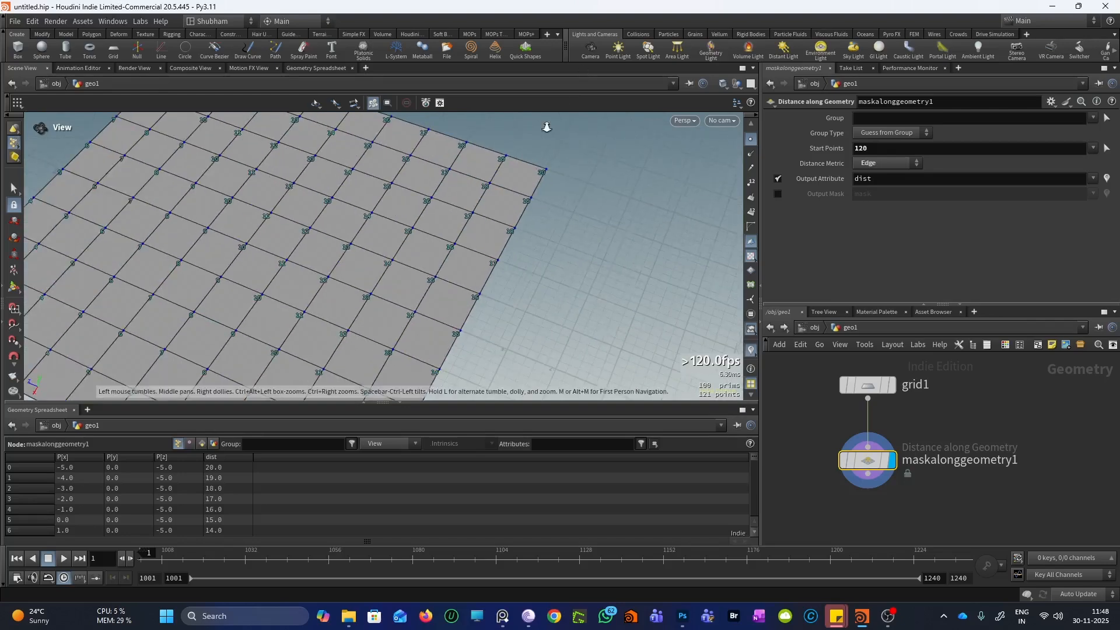
scroll(513, 222, up, 3)
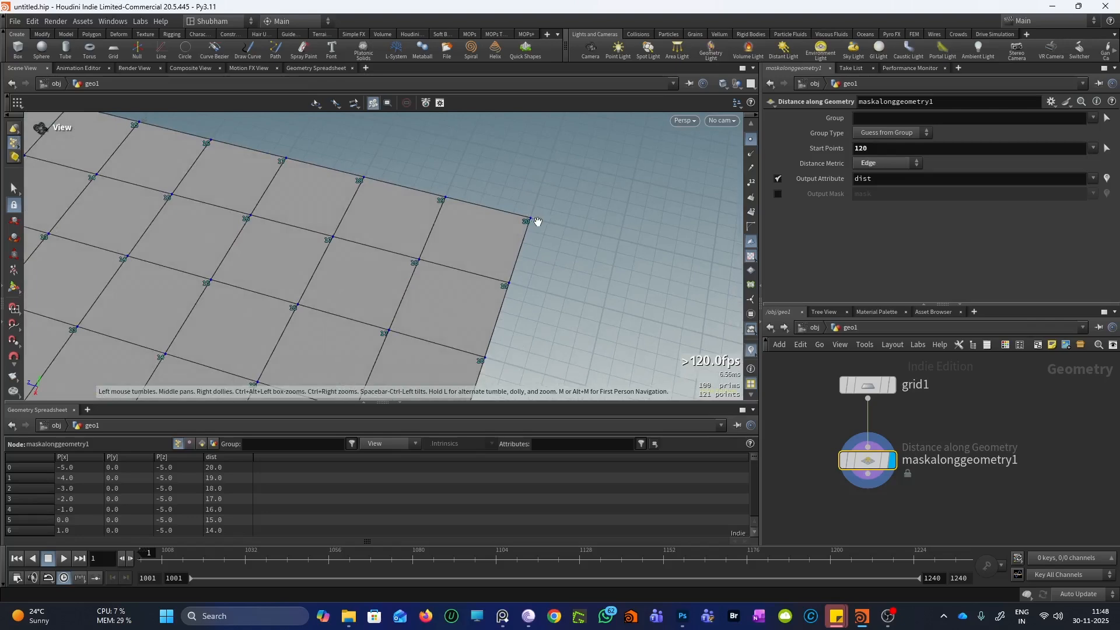
scroll(529, 216, down, 8)
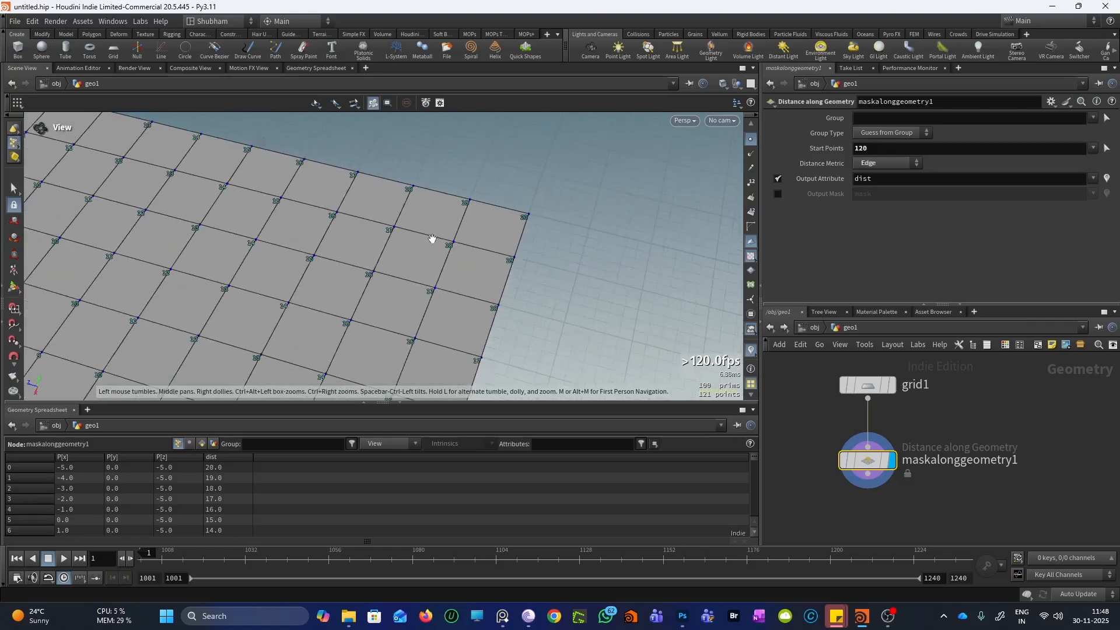
scroll(414, 292, down, 2)
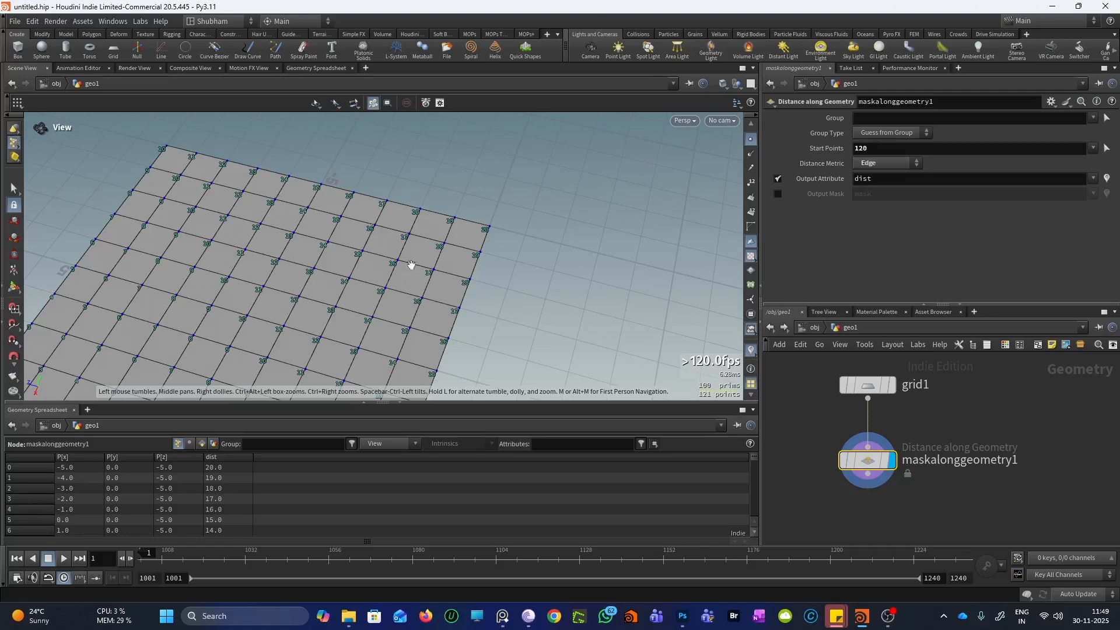
scroll(393, 315, down, 8)
scroll(306, 308, up, 4)
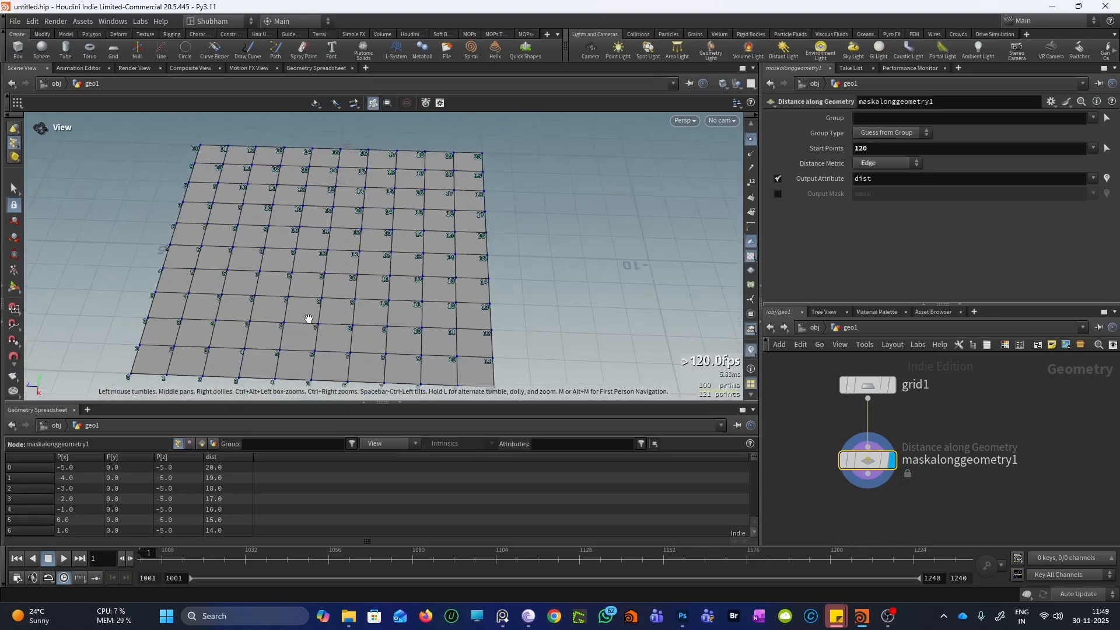
drag(394, 295, 309, 318)
scroll(309, 317, up, 3)
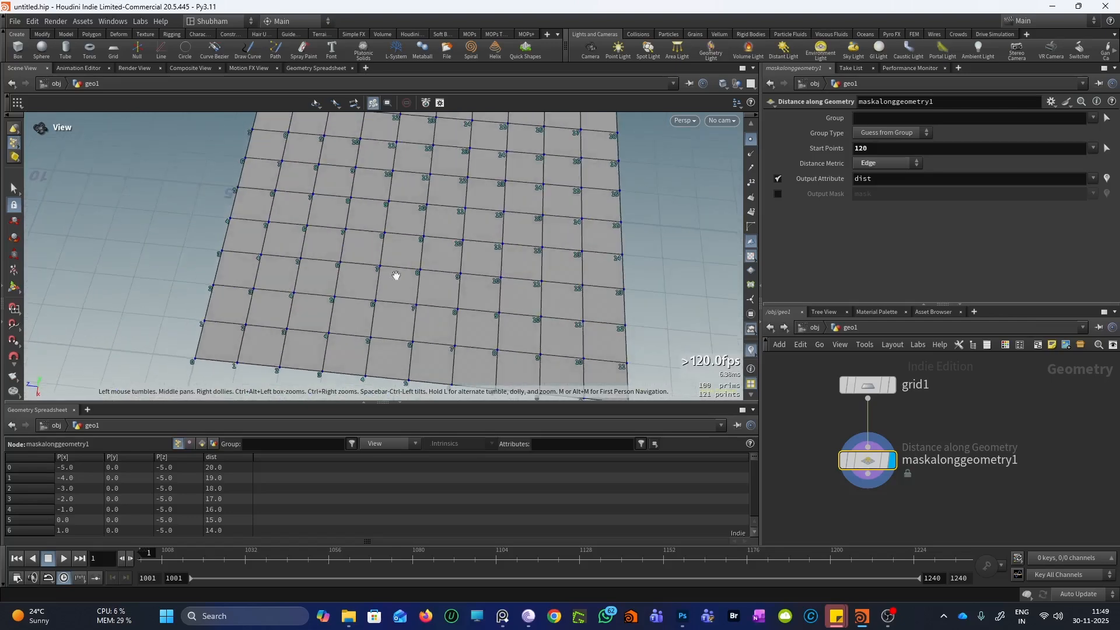
Set Distance Metric back to Surface, zoom in, then switch to Photoshop
click(872, 165)
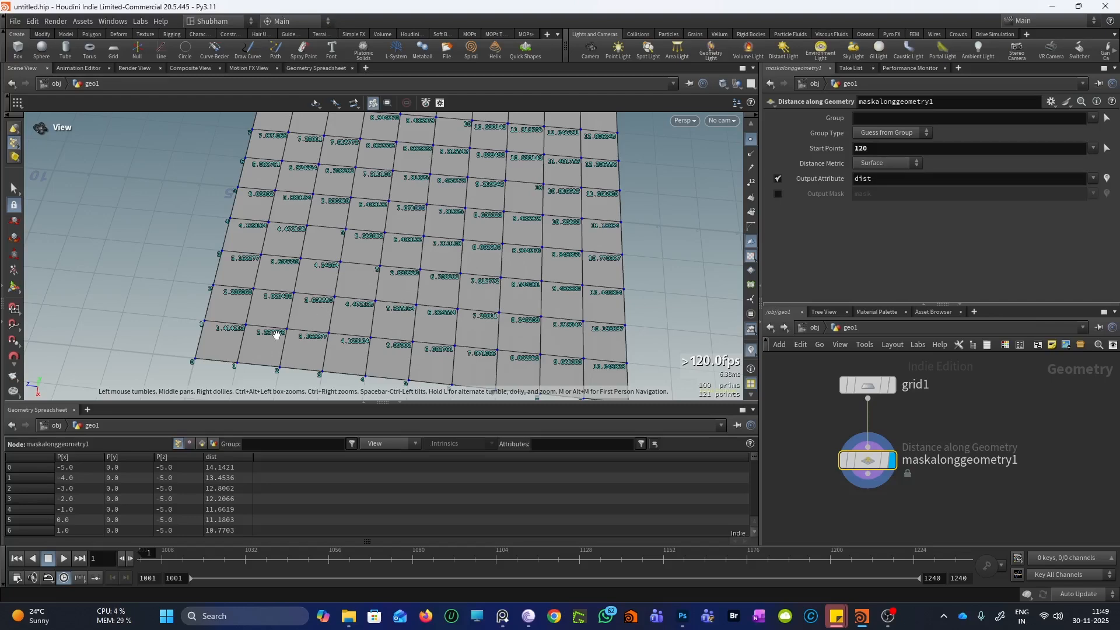
scroll(357, 237, up, 5)
scroll(292, 274, up, 5)
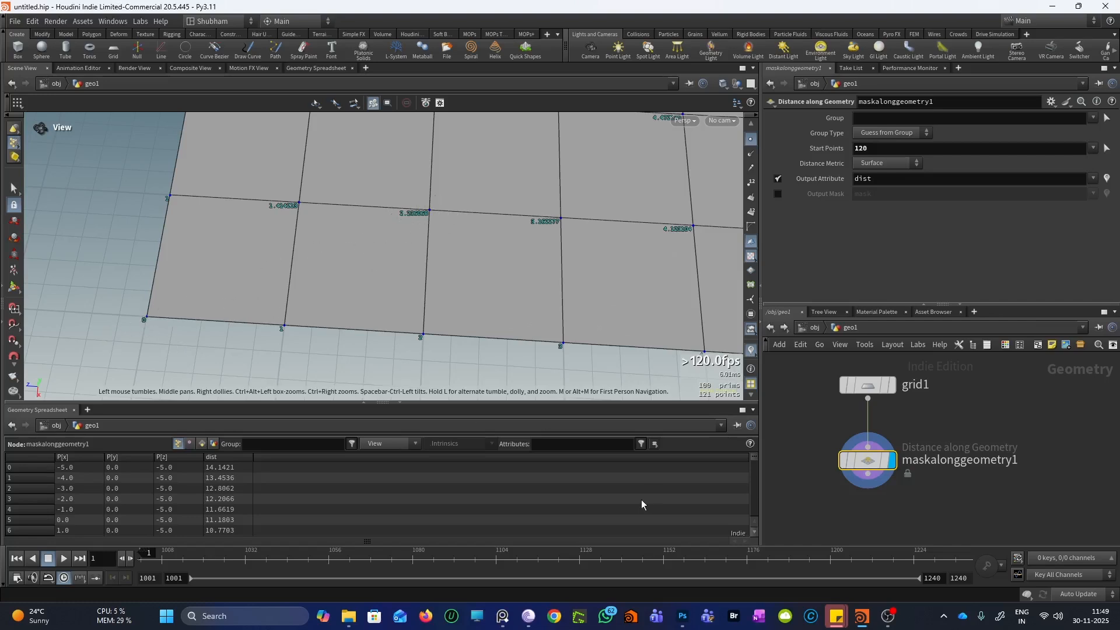
key(alt+Tab)
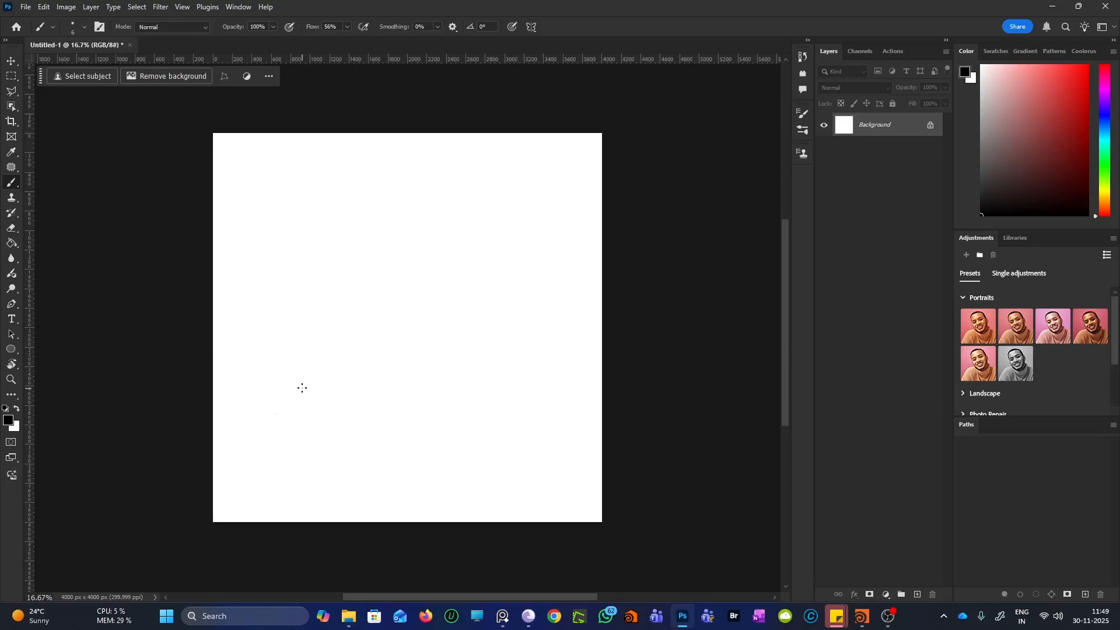
Enlarge the brush to 25 and draw the triangle's three sides between dots
key(bracketright)
key(bracketright)
key(bracketright)
key(bracketright)
key(bracketright)
key(bracketright)
click(392, 420)
click(500, 417)
shift+click(493, 279)
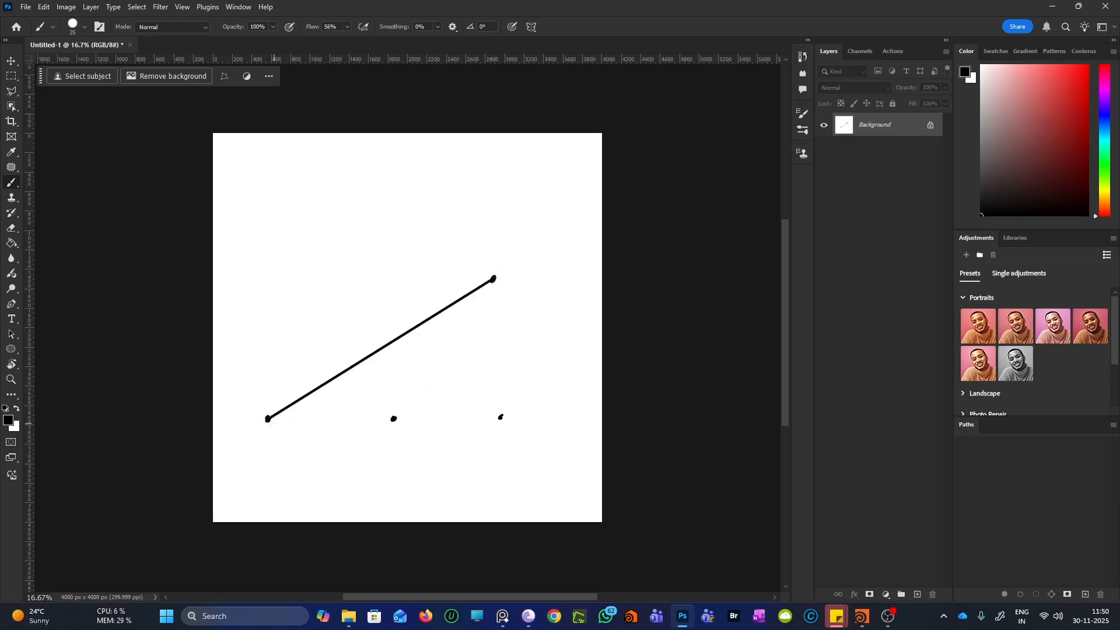
click(267, 419)
shift+click(502, 419)
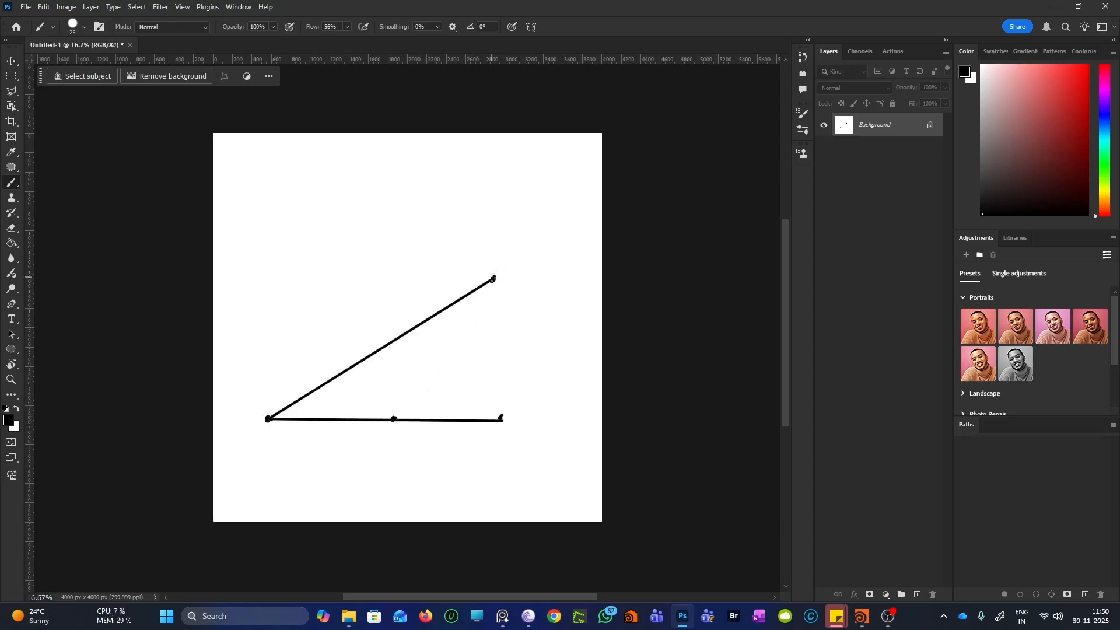
shift+click(501, 418)
Briefly check the Houdini grid view, then return to the sketch
click(861, 617)
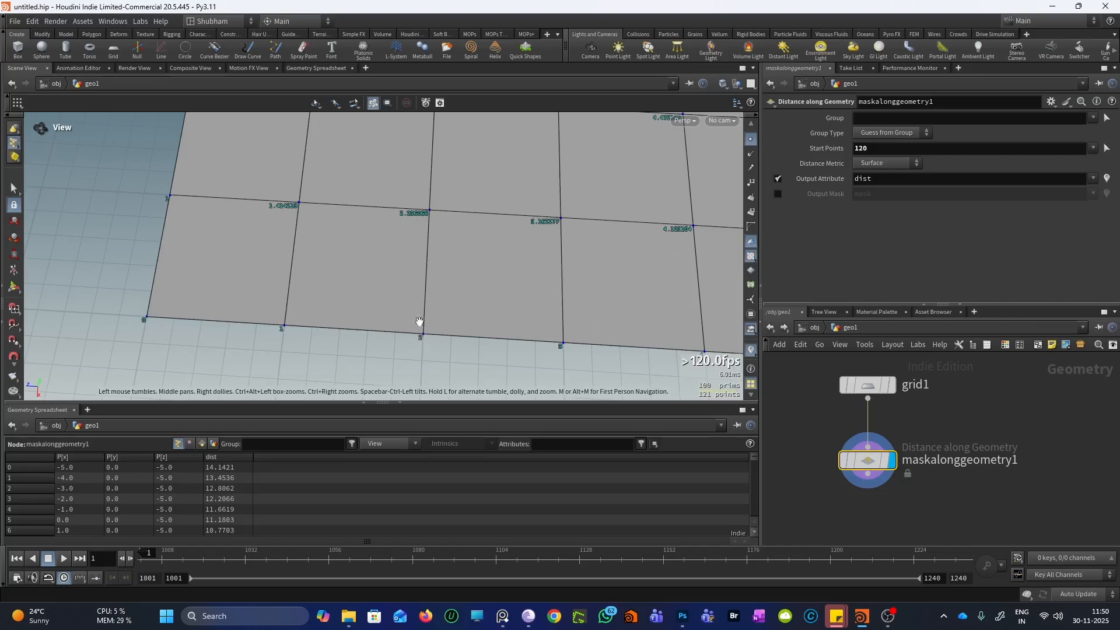
drag(424, 206, 421, 233)
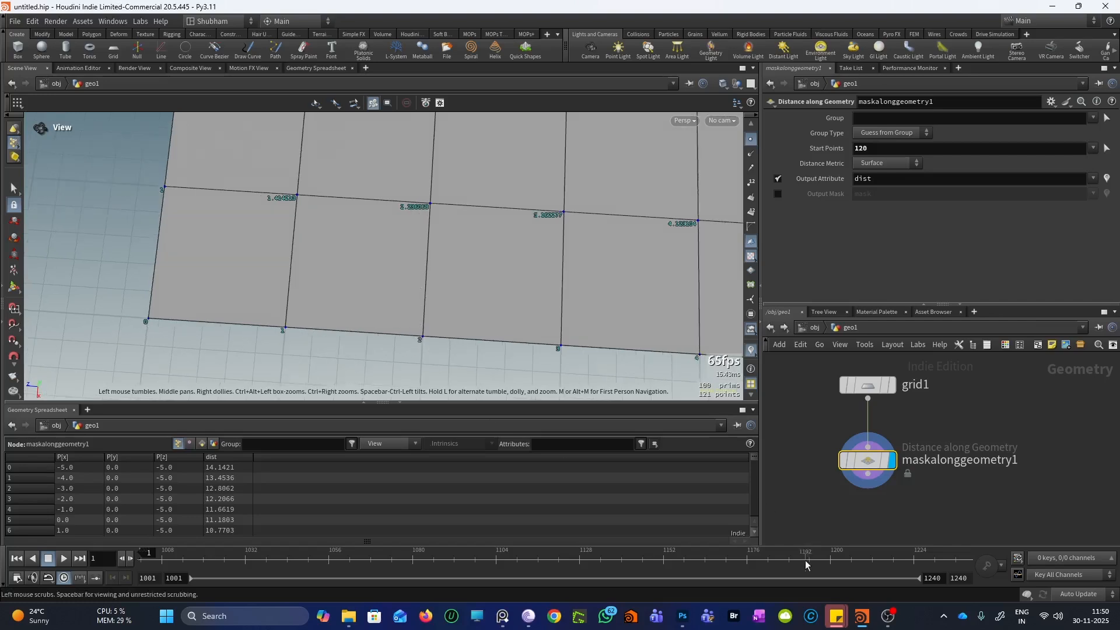
click(677, 616)
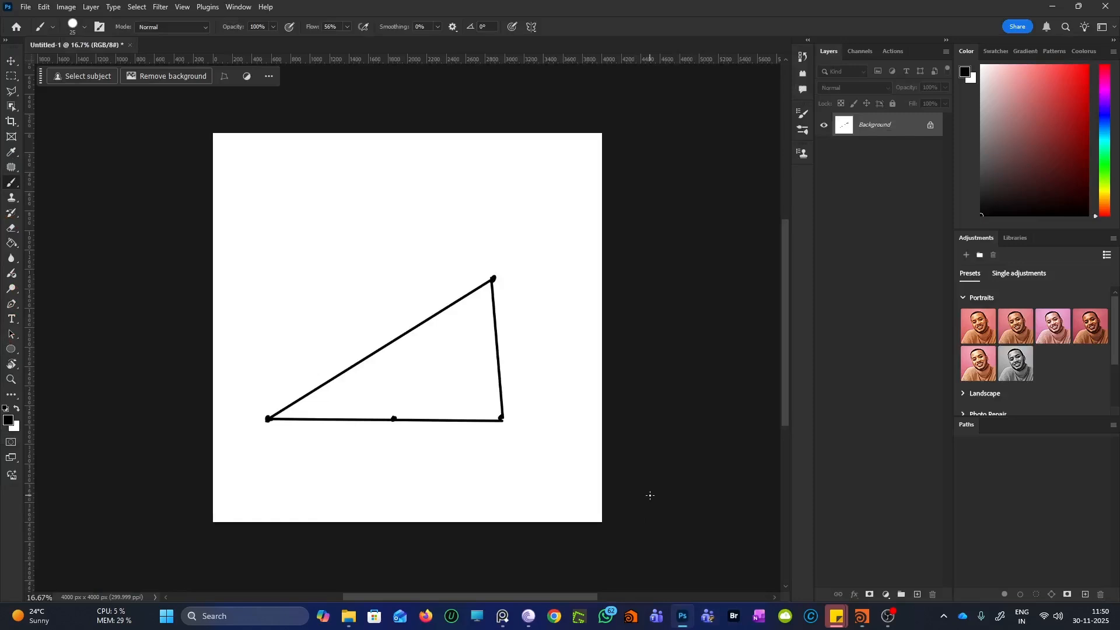
Label the base 2 and the vertical side 1, with arrows marking each length
mouse_move(381, 437)
mouse_down()
mouse_move(403, 451)
mouse_move(477, 442)
mouse_up()
drag(364, 443, 312, 457)
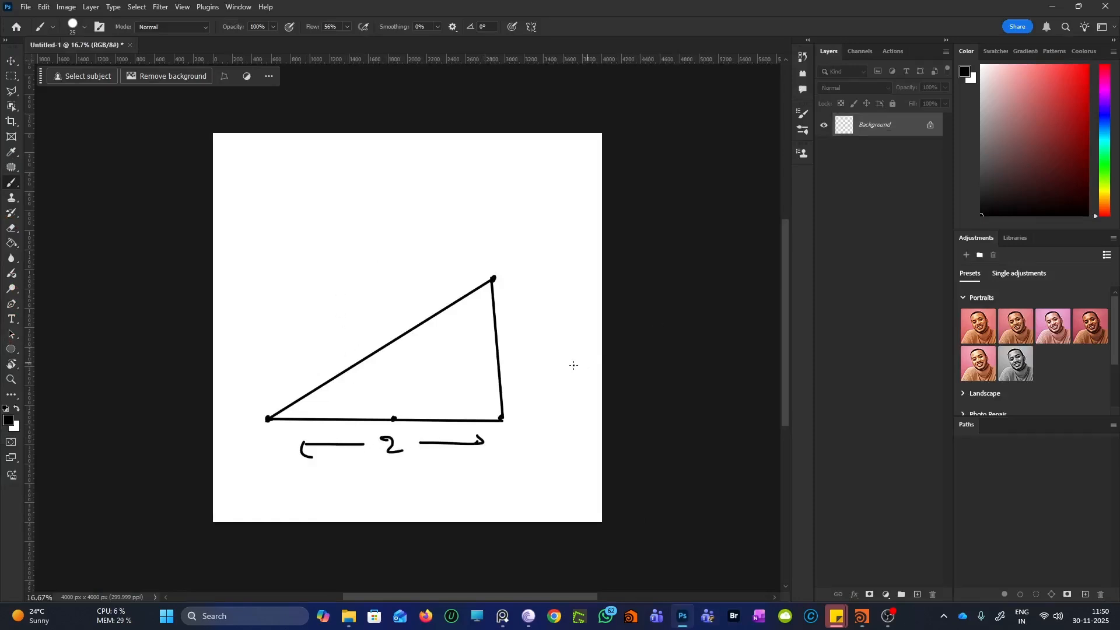
drag(509, 339, 520, 360)
drag(505, 306, 513, 320)
drag(520, 376, 520, 403)
drag(517, 408, 484, 420)
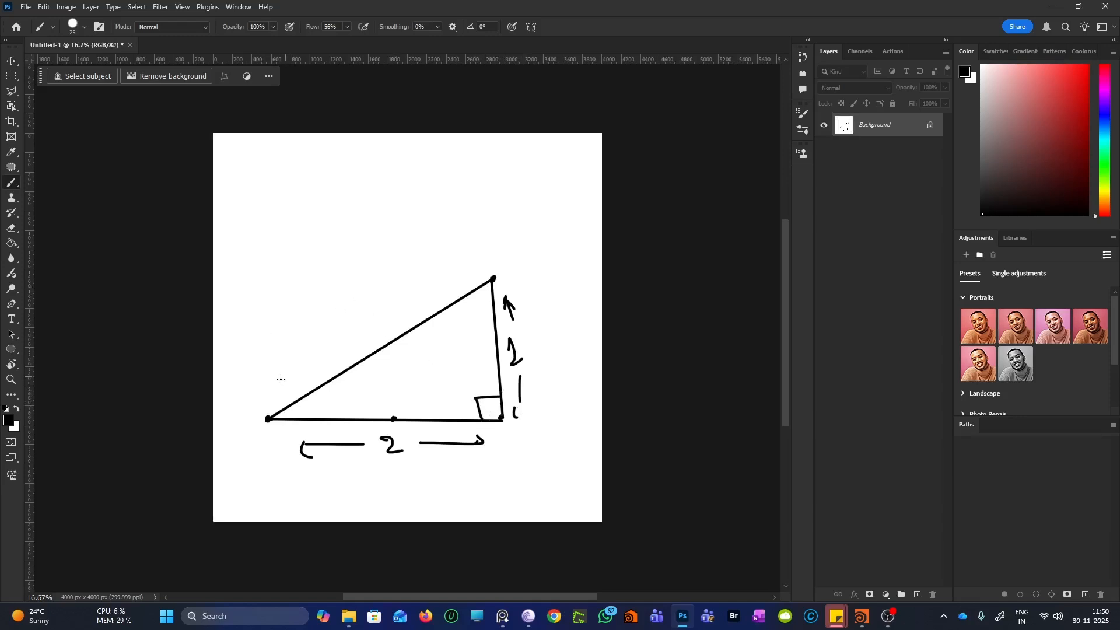
Write H = √(2²+1²) = √5 beside the hypotenuse
mouse_move(274, 374)
mouse_down()
mouse_move(268, 392)
mouse_move(285, 372)
mouse_up()
drag(288, 370, 299, 372)
mouse_move(337, 322)
mouse_down()
mouse_move(423, 265)
mouse_move(320, 349)
mouse_up()
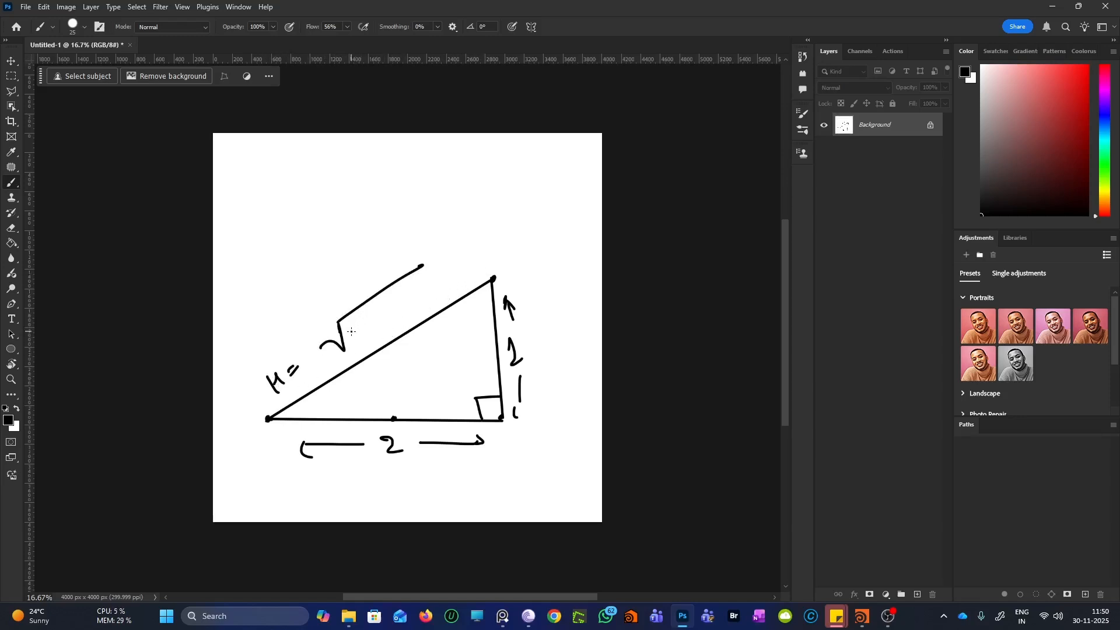
mouse_move(351, 330)
mouse_down()
mouse_move(366, 334)
mouse_move(355, 343)
mouse_up()
mouse_move(363, 316)
mouse_down()
mouse_move(368, 329)
mouse_move(371, 314)
mouse_move(397, 308)
mouse_up()
mouse_move(387, 303)
mouse_down()
mouse_move(390, 318)
mouse_move(411, 306)
mouse_up()
drag(412, 289, 460, 265)
drag(443, 281, 459, 272)
drag(512, 212, 474, 256)
drag(514, 225, 492, 268)
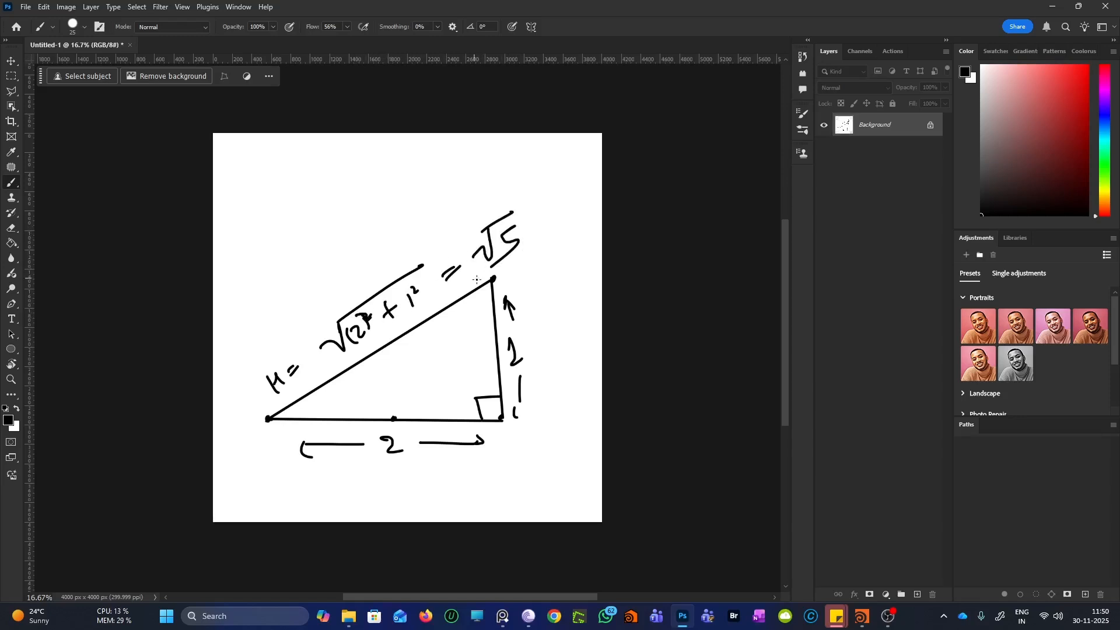
Compute √5 = 2.23606797749979 in Calculator, then minimize Photoshop
click(244, 619)
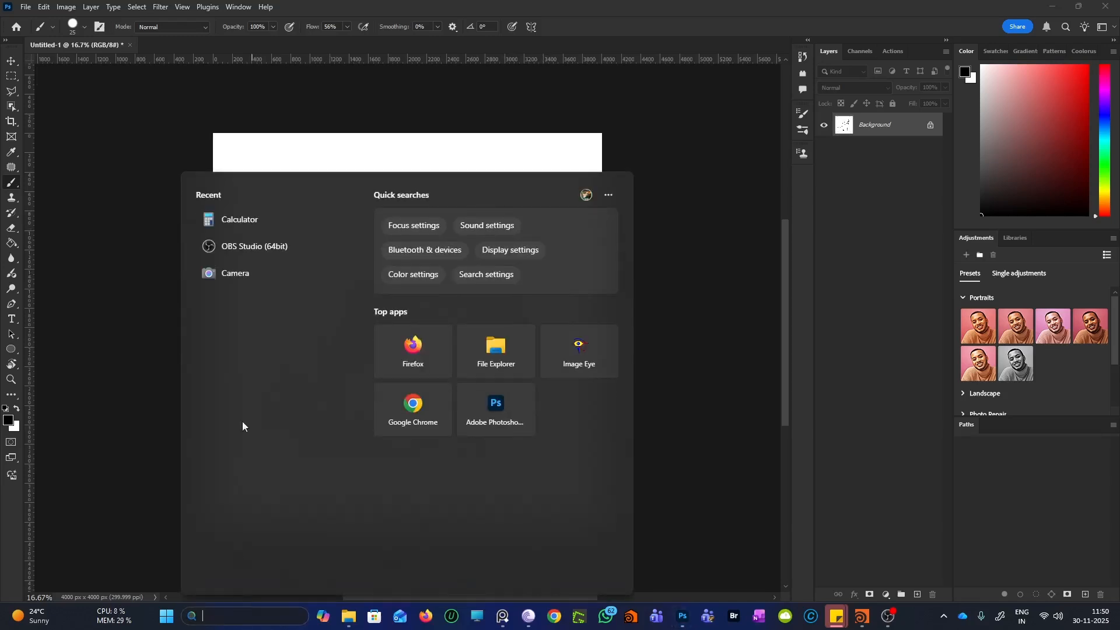
click(242, 222)
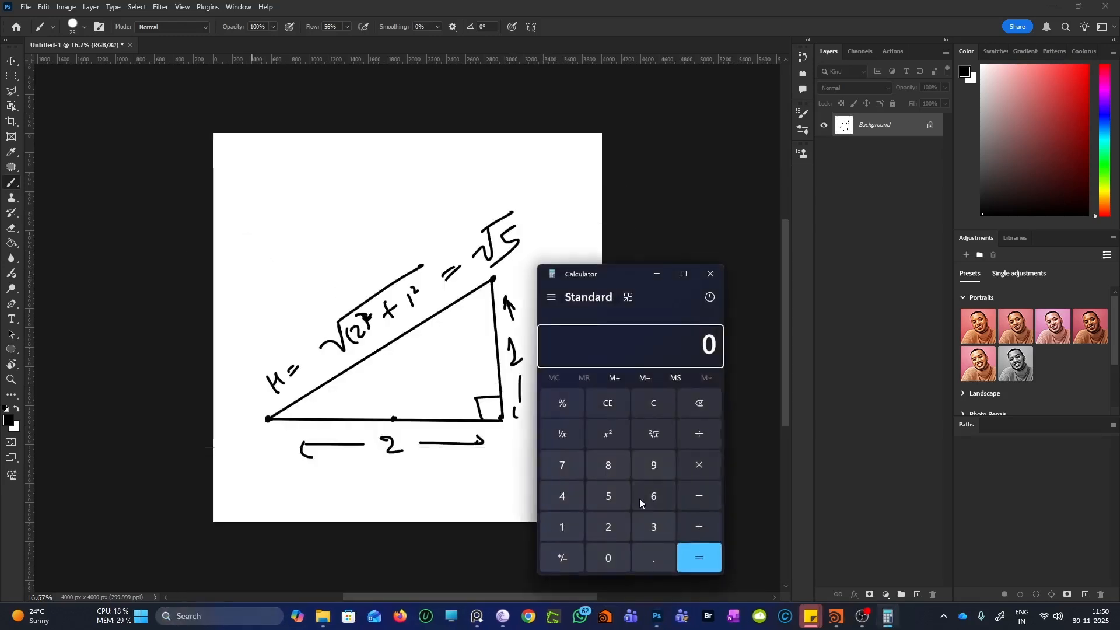
click(621, 489)
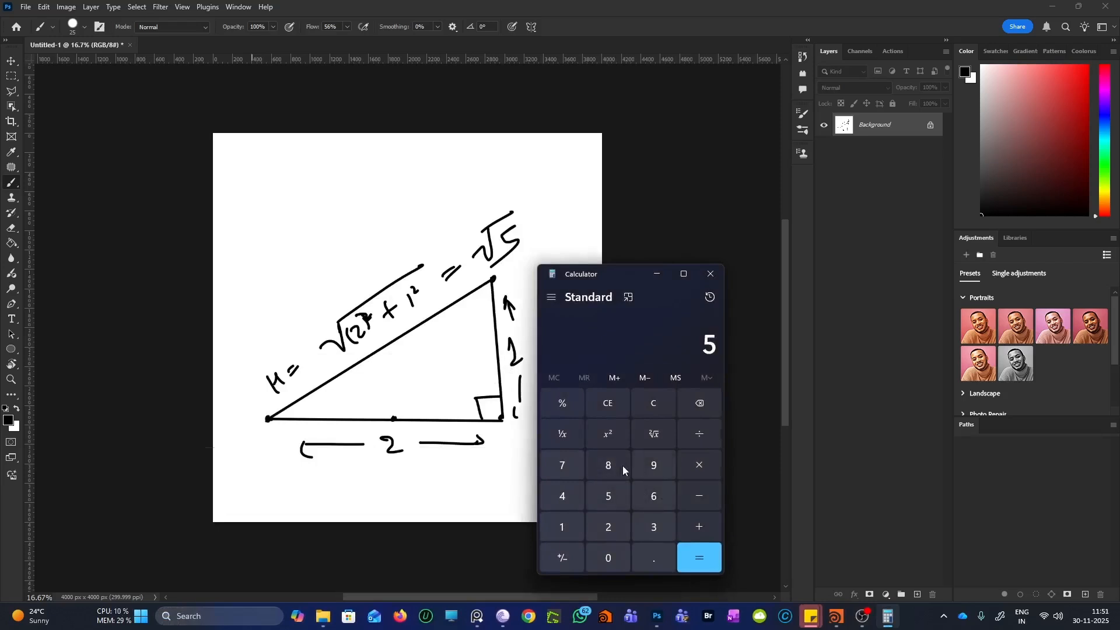
click(654, 426)
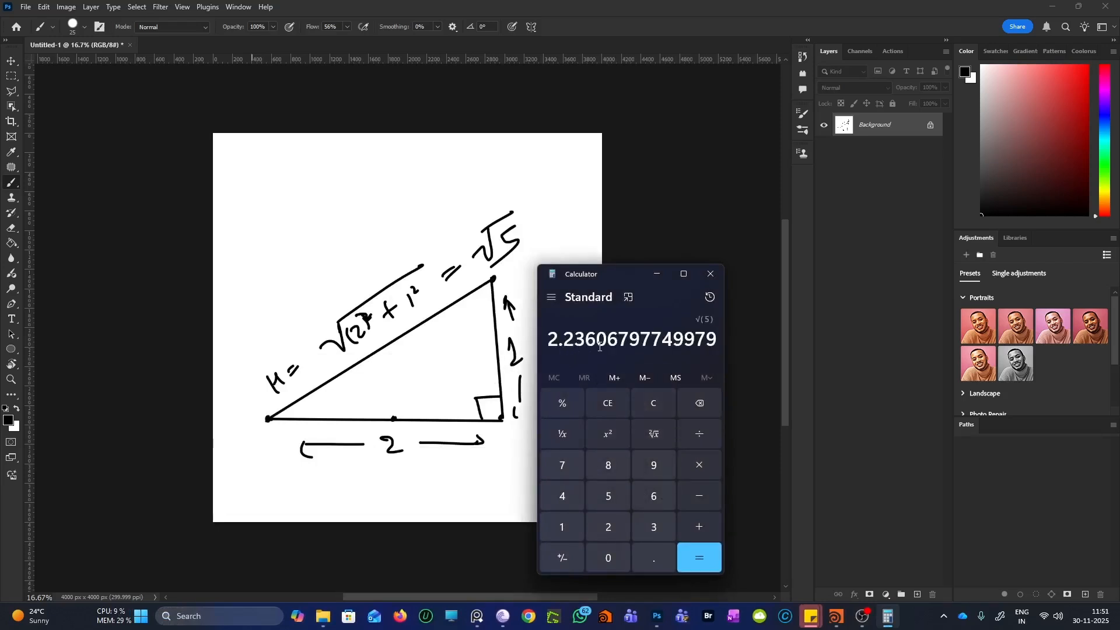
click(1053, 6)
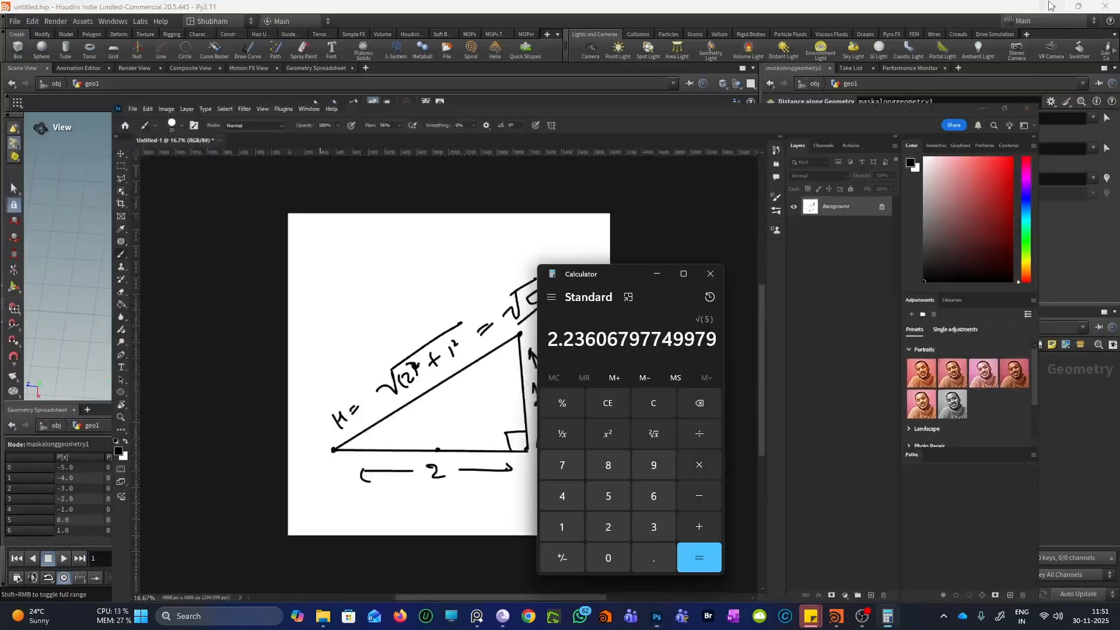
Back in Houdini, pan the grid view and set Distance Metric to Heat Geodesic
click(423, 224)
scroll(432, 204, up, 4)
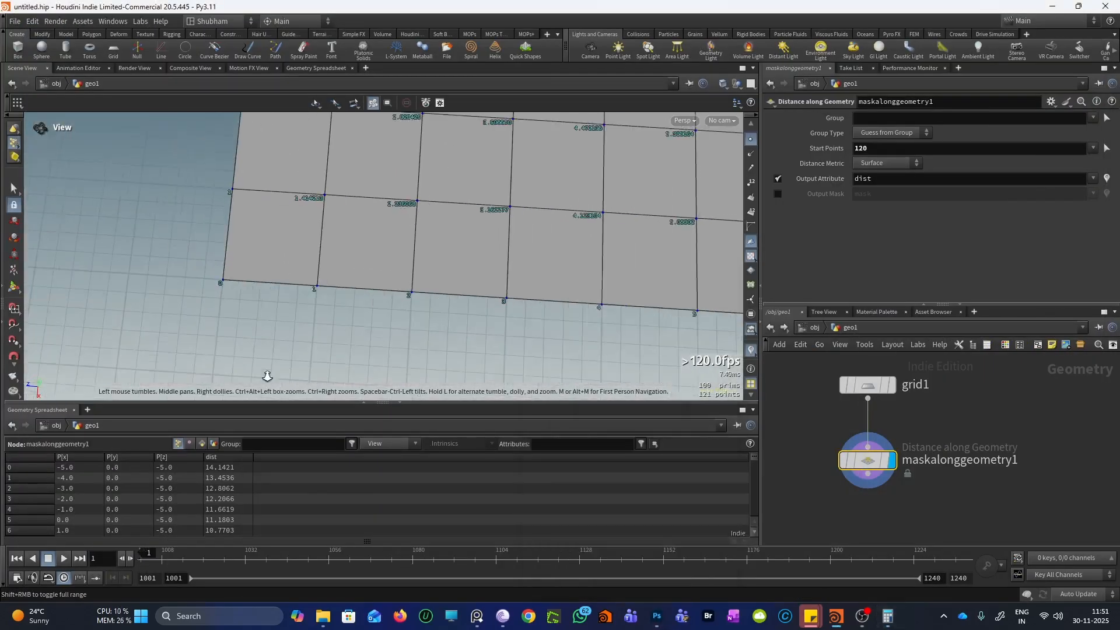
scroll(411, 210, down, 5)
middle_drag(323, 262, 263, 315)
scroll(263, 314, down, 2)
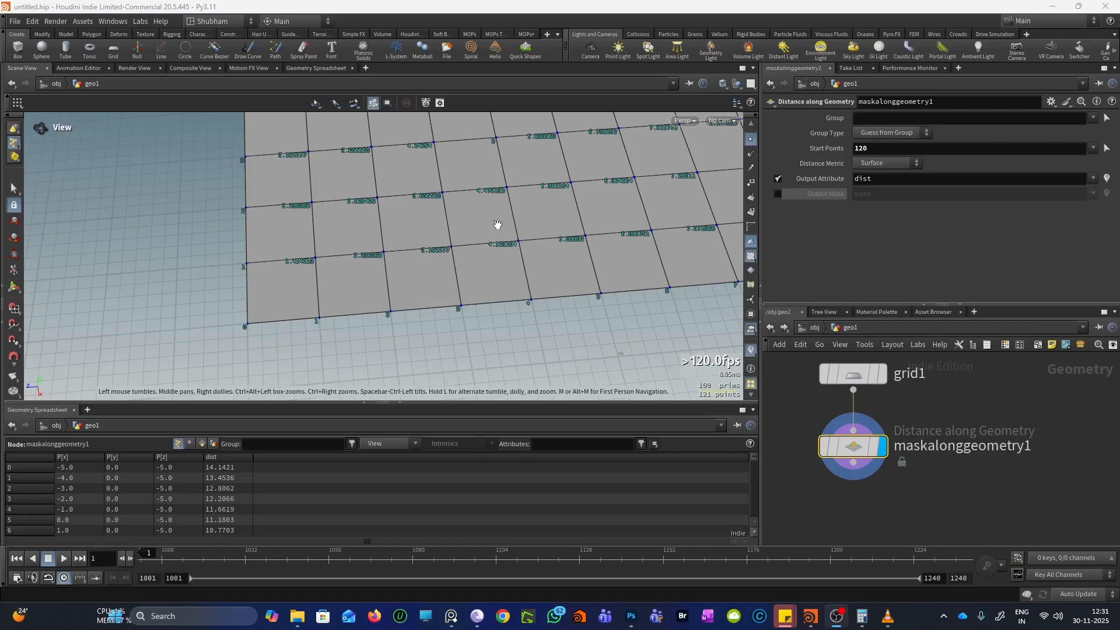
click(878, 163)
click(879, 198)
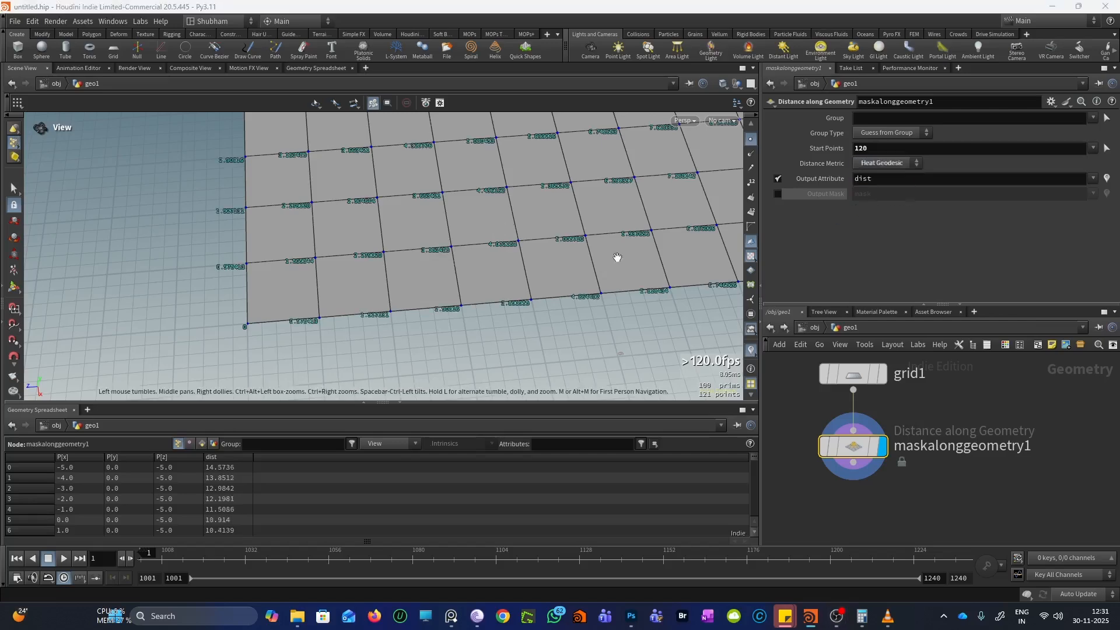
drag(612, 255, 431, 263)
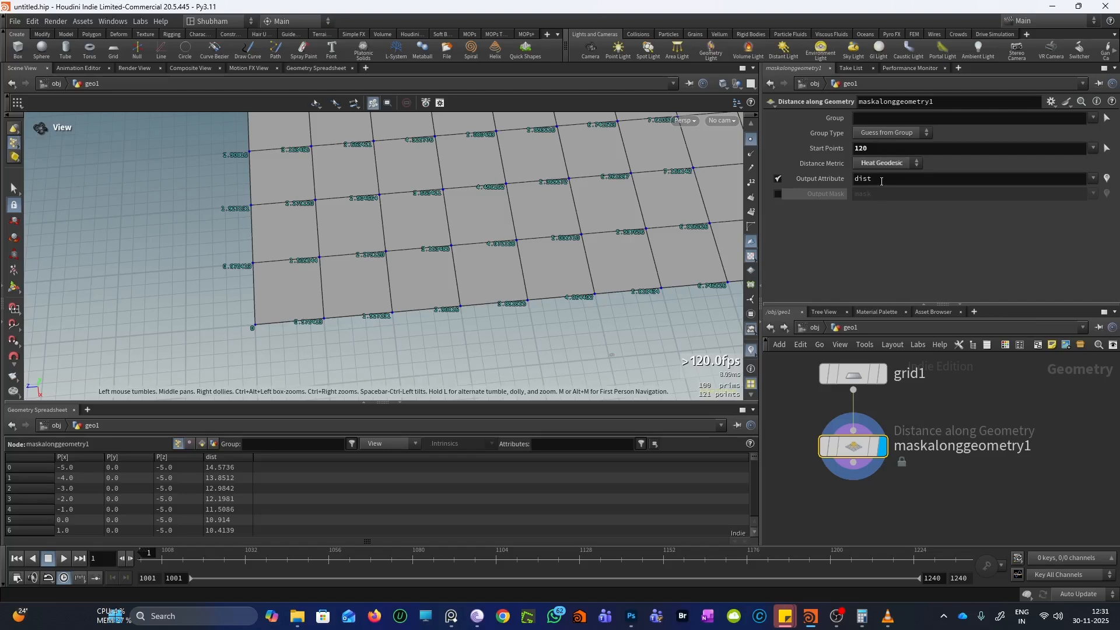
drag(462, 280, 441, 240)
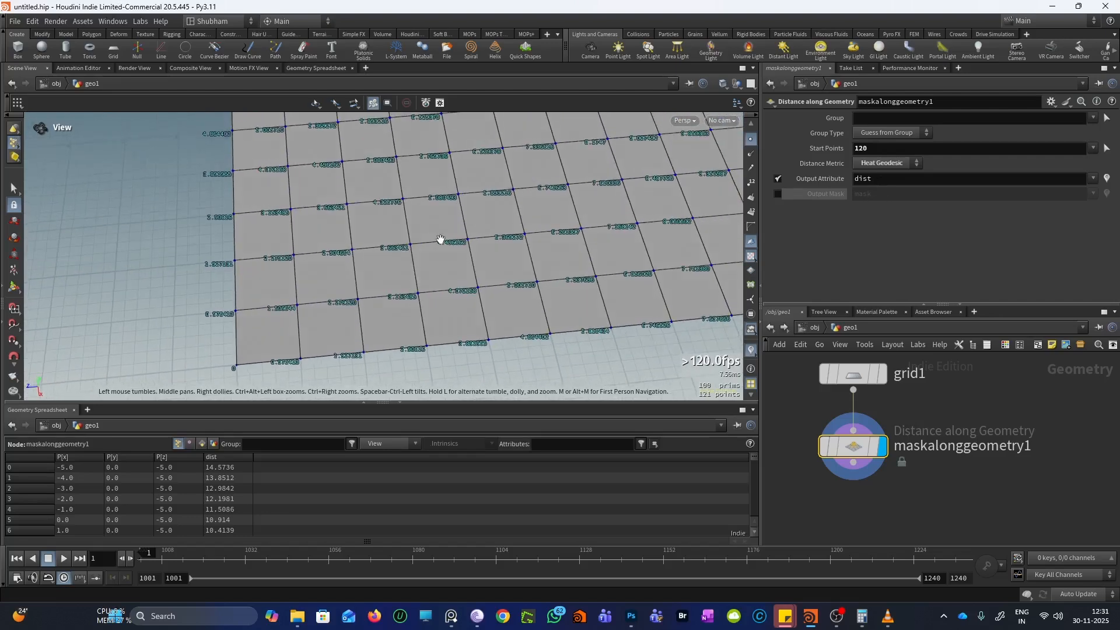
drag(269, 348, 319, 311)
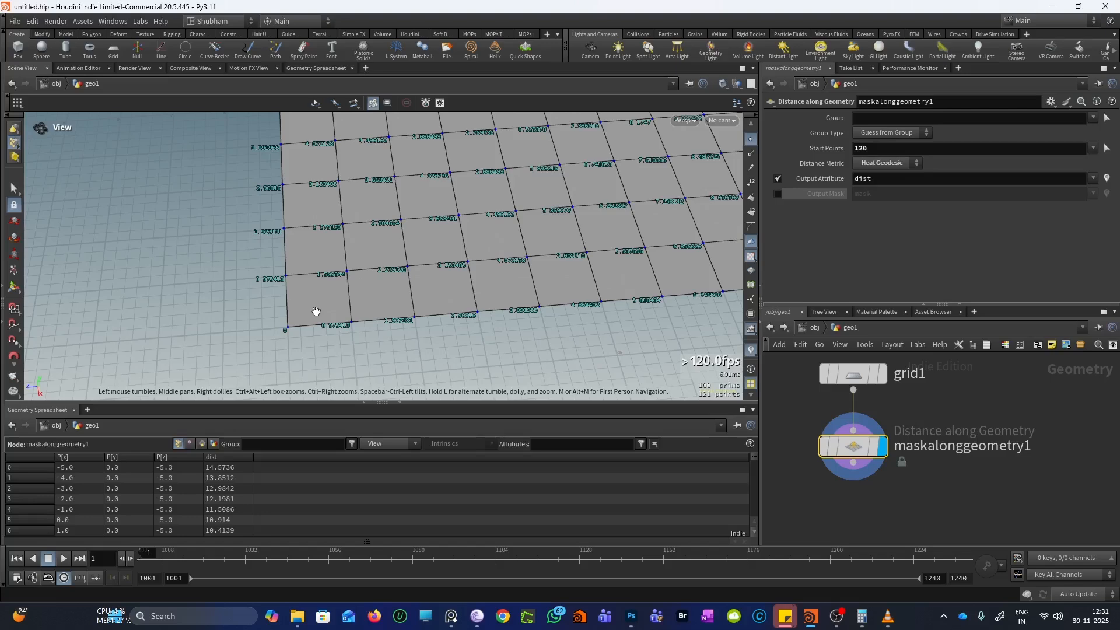
scroll(316, 311, up, 3)
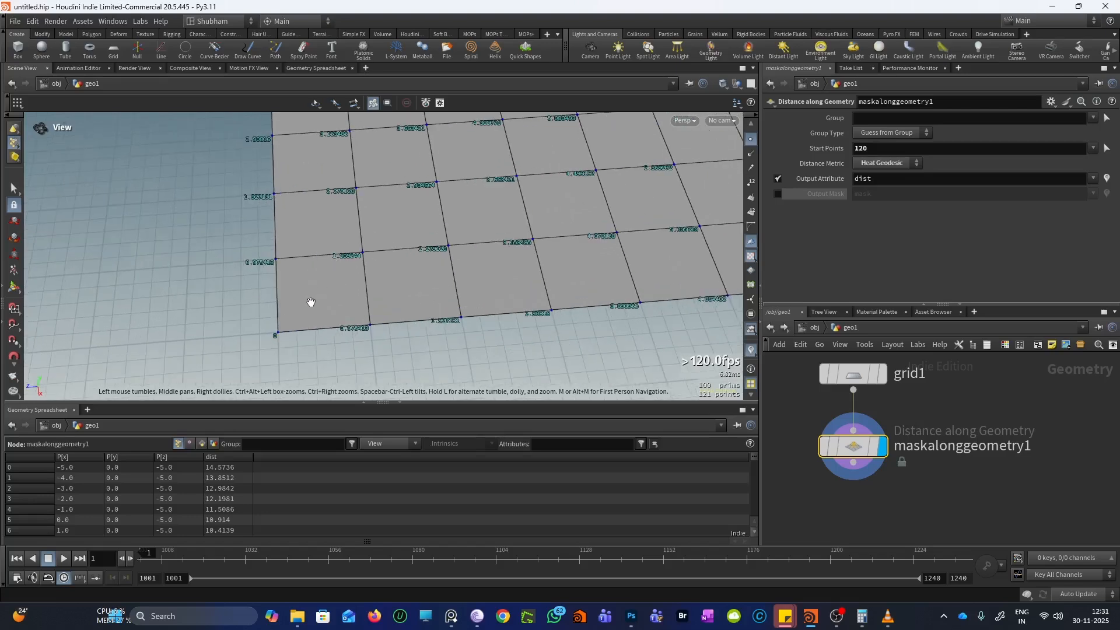
drag(275, 327, 247, 332)
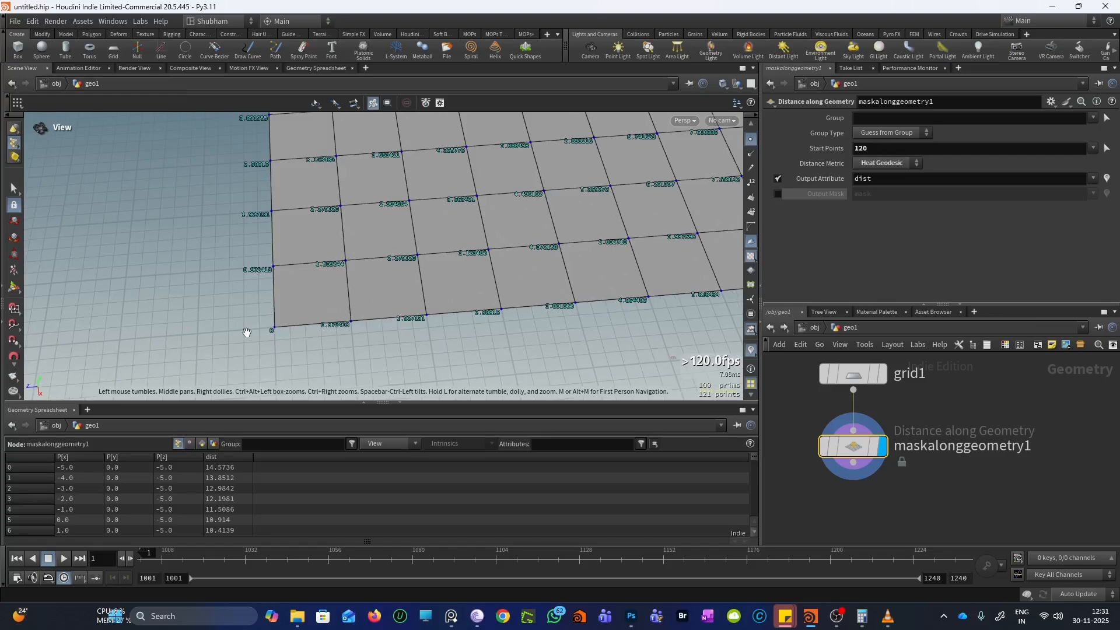
drag(248, 253, 270, 225)
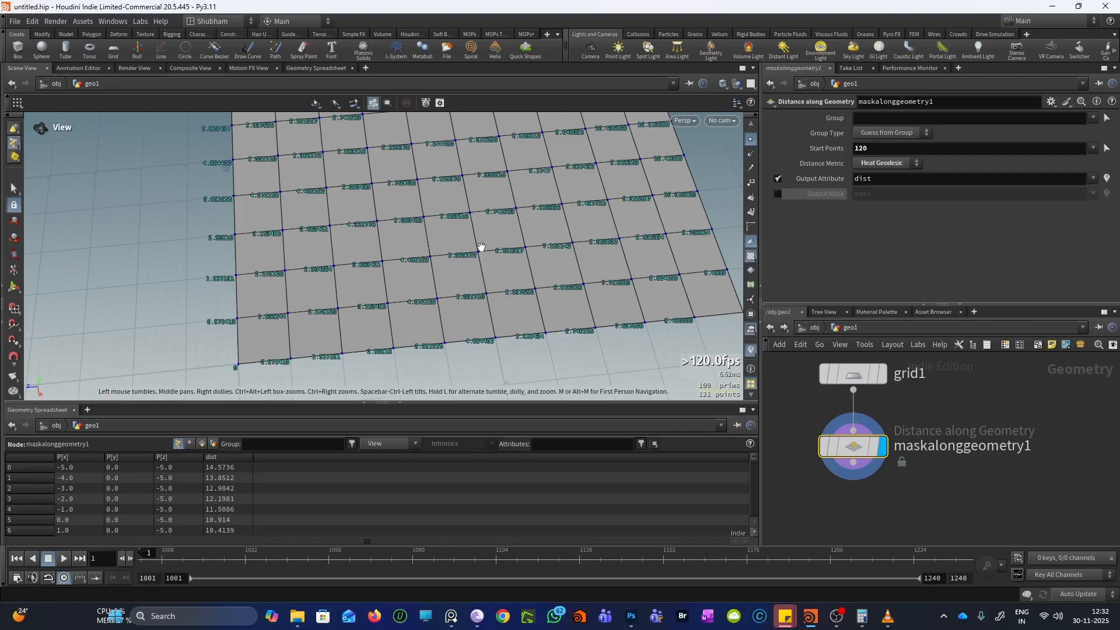
drag(366, 236, 402, 267)
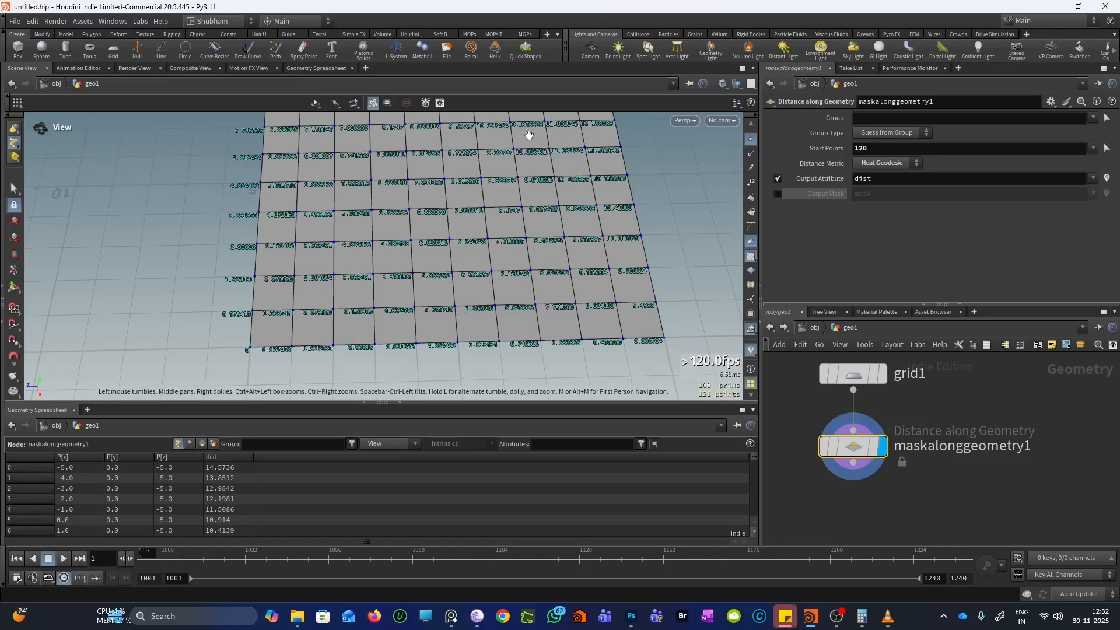
scroll(303, 357, up, 5)
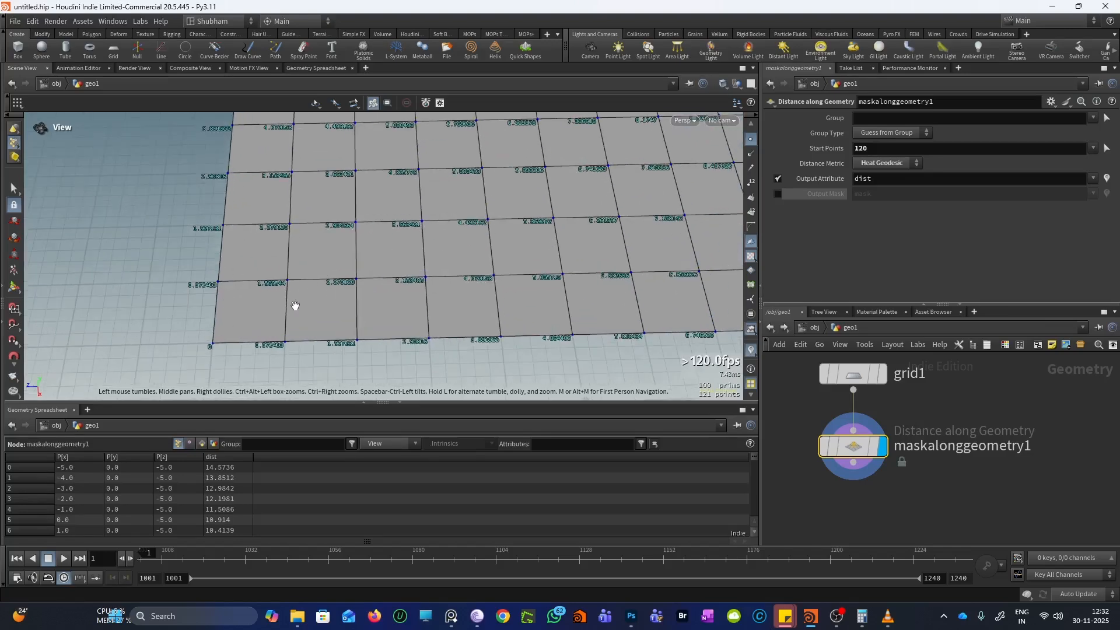
scroll(314, 288, down, 5)
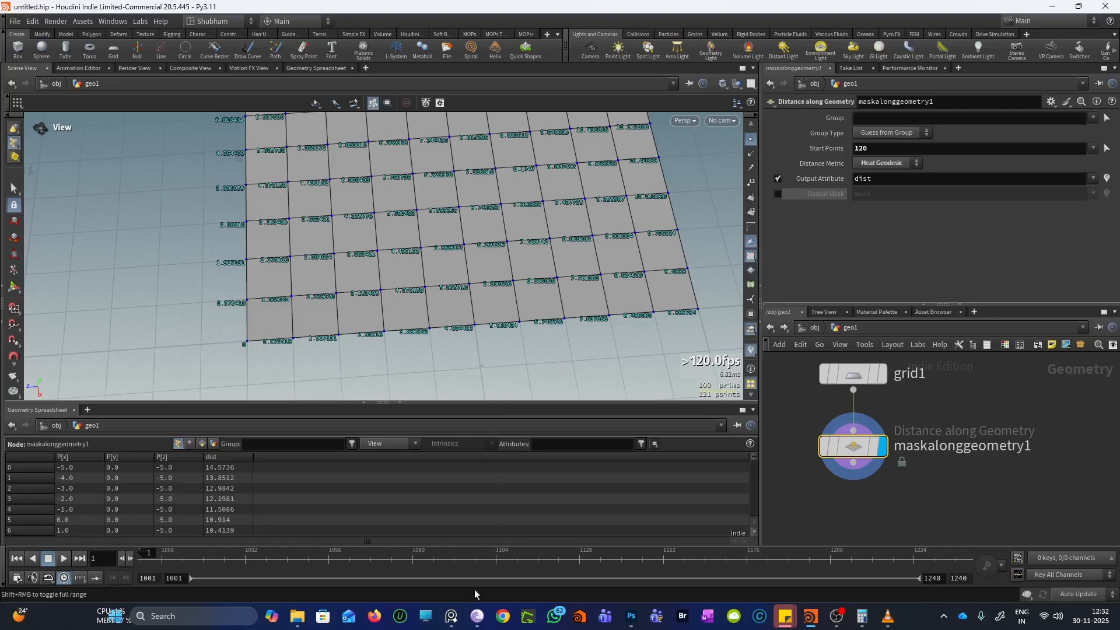
Zoom in and out on the Heat Method bunny reference image, then minimize the viewer
click(451, 616)
scroll(453, 432, down, 3)
scroll(358, 429, up, 4)
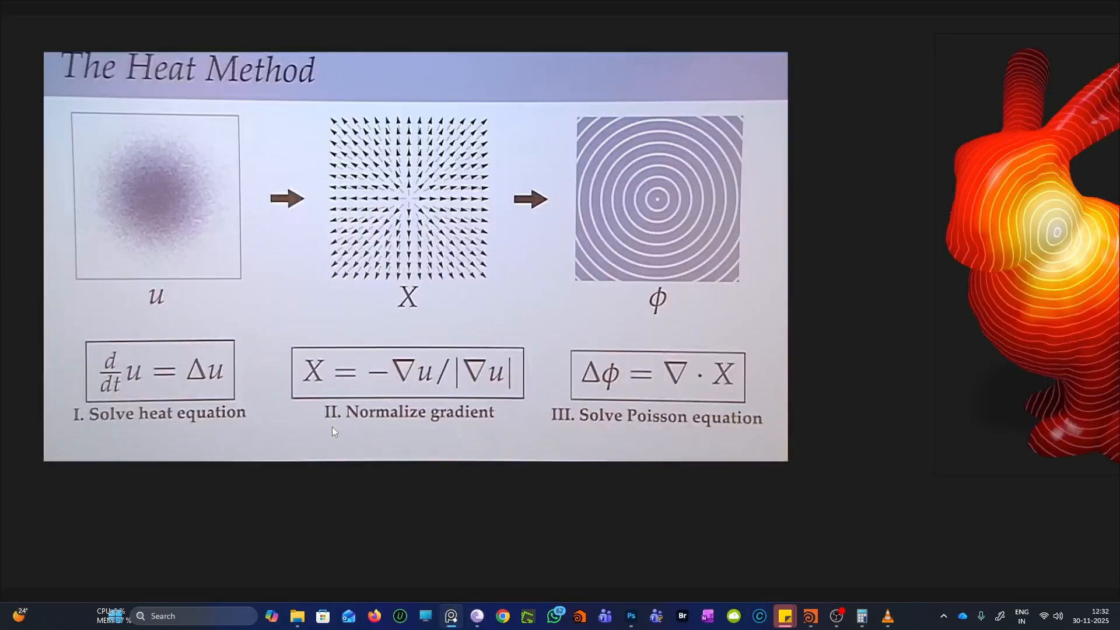
scroll(332, 425, down, 3)
scroll(822, 299, up, 3)
scroll(822, 299, down, 2)
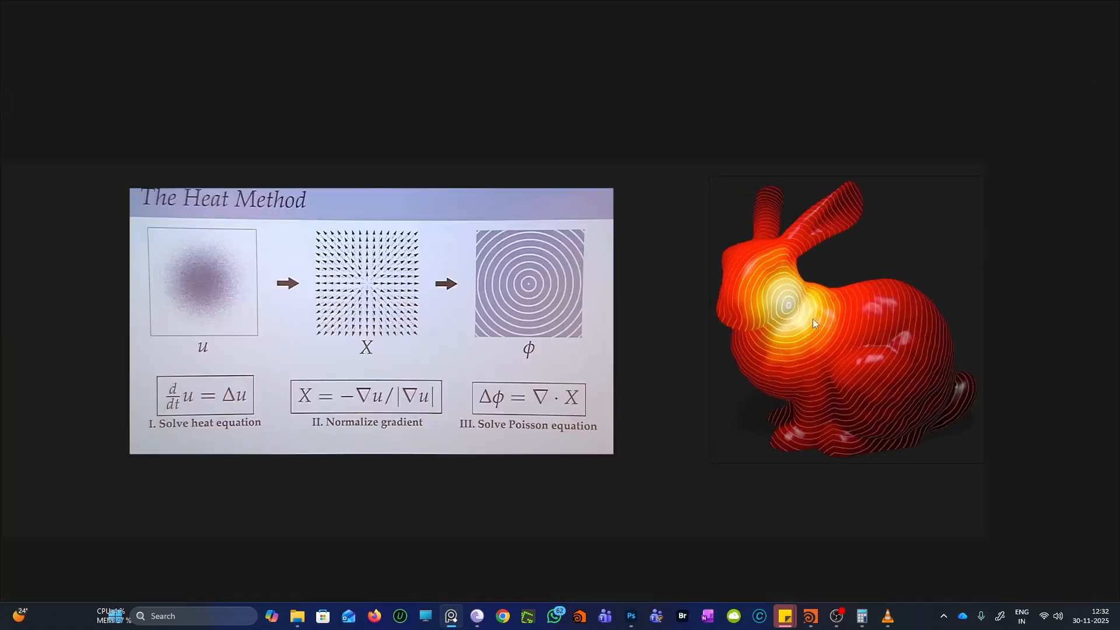
scroll(813, 319, up, 2)
scroll(785, 321, down, 3)
scroll(723, 285, up, 4)
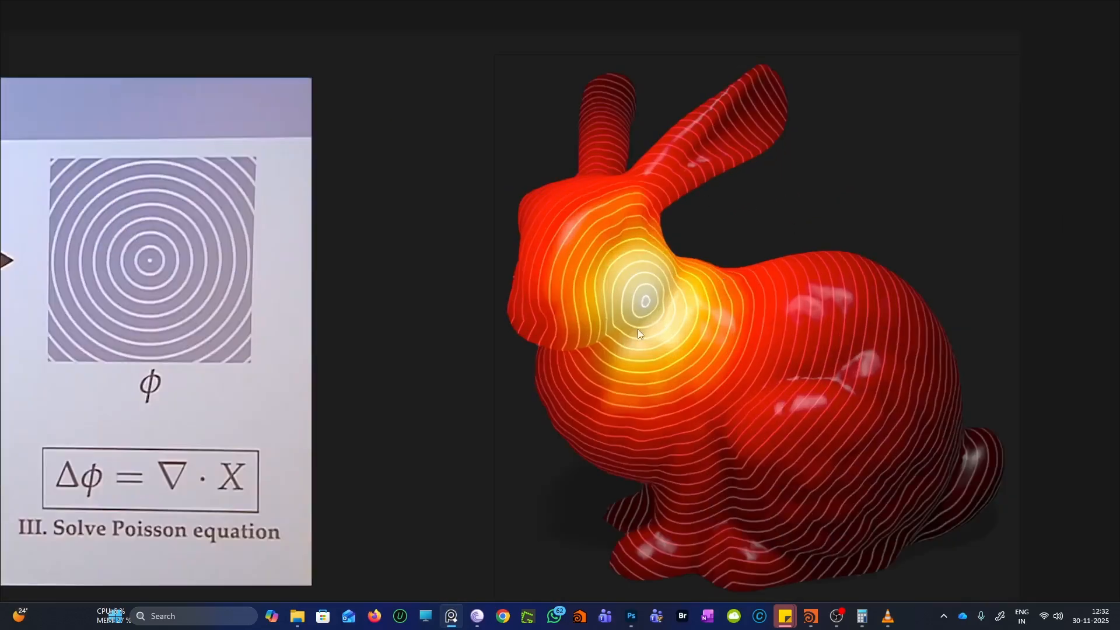
scroll(635, 320, up, 2)
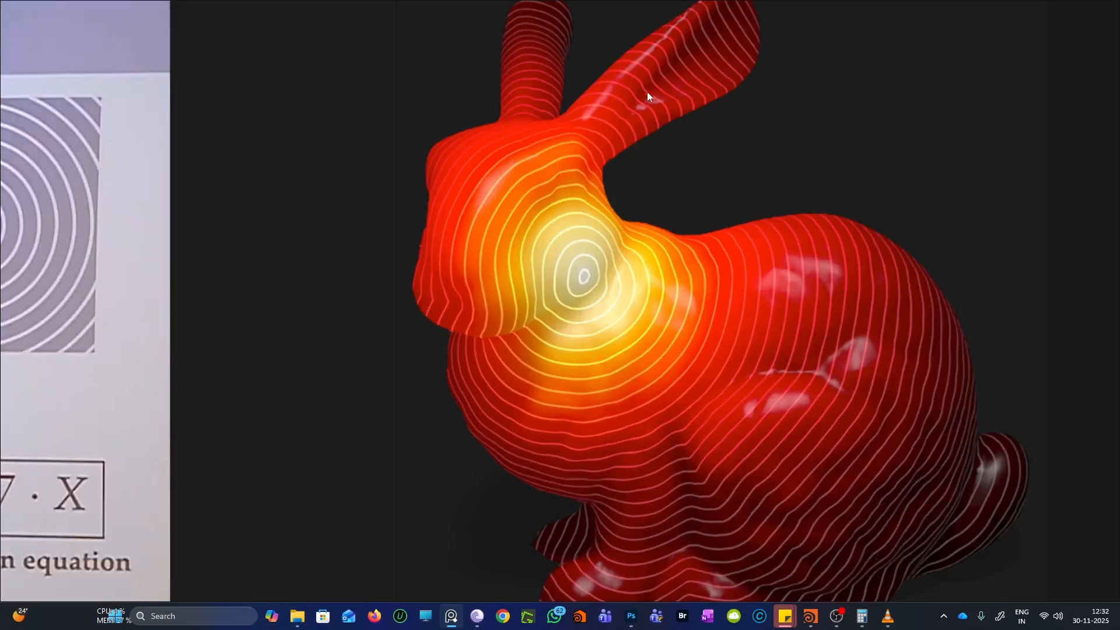
scroll(602, 379, down, 1)
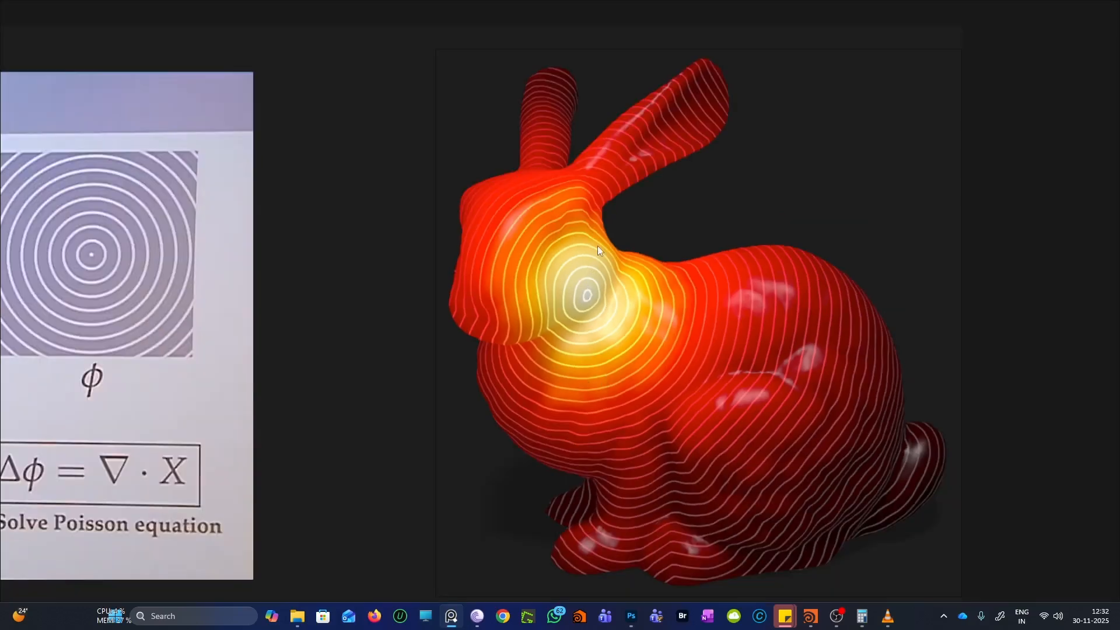
scroll(672, 153, up, 2)
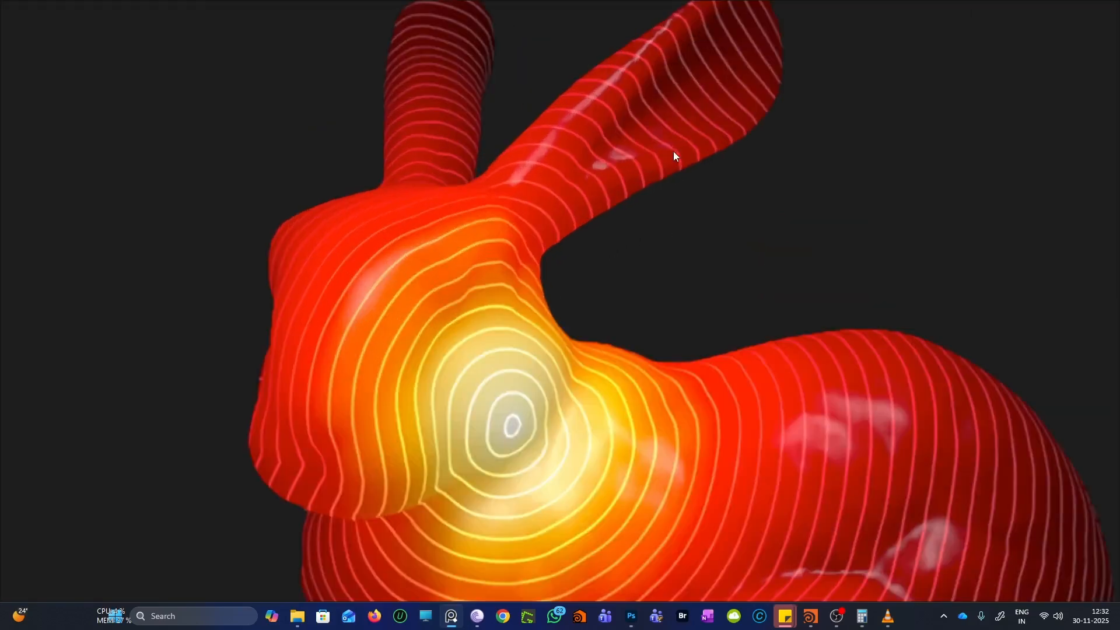
scroll(671, 155, down, 1)
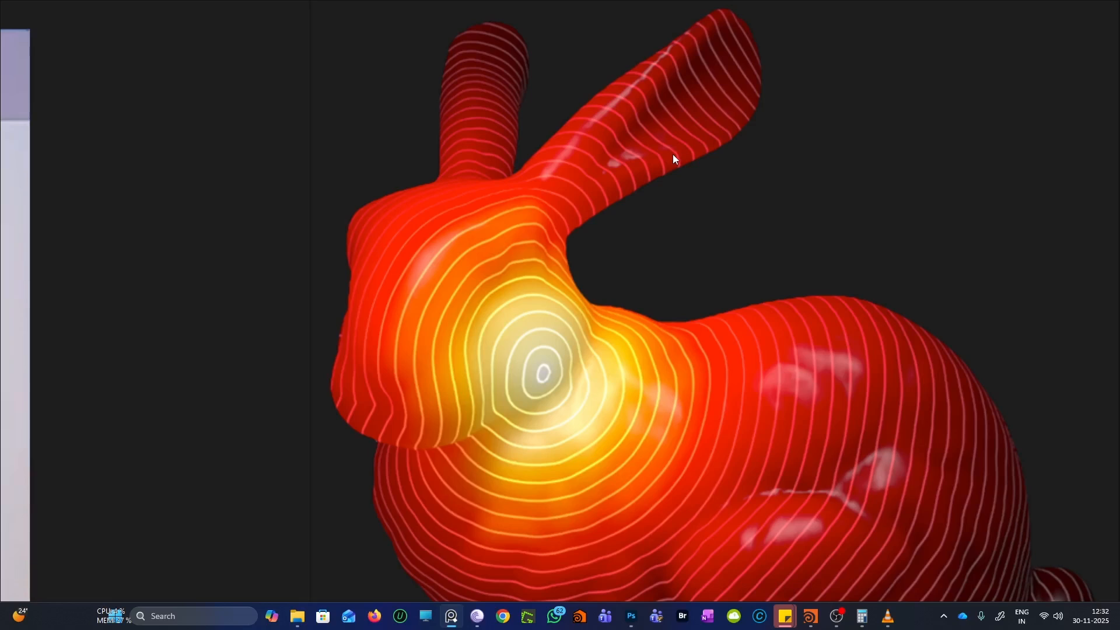
scroll(677, 153, up, 1)
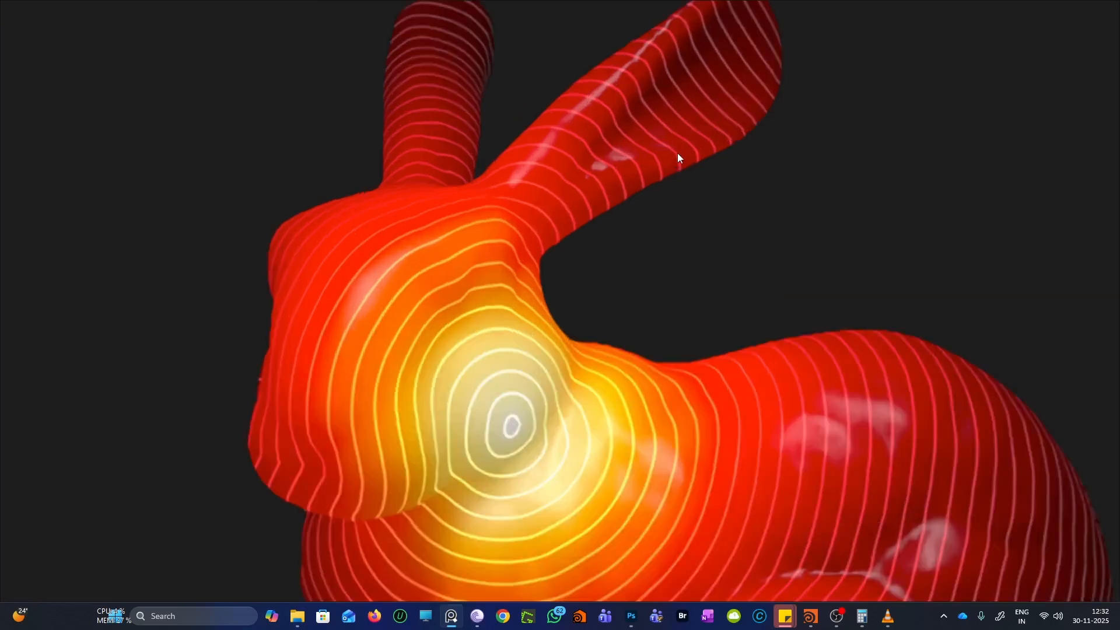
scroll(560, 348, down, 1)
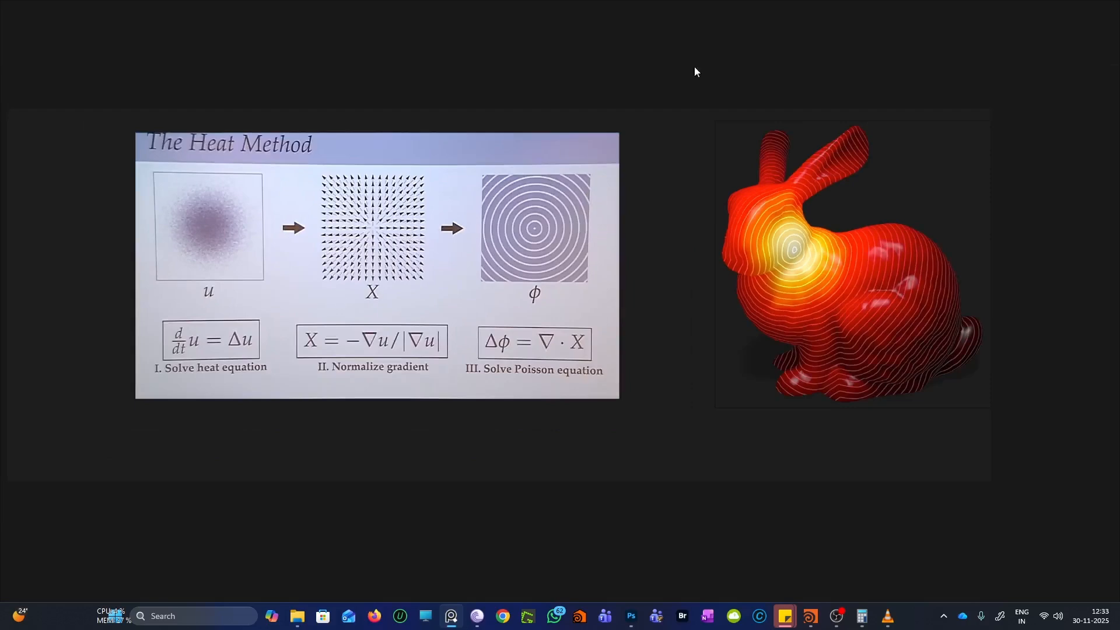
click(1076, 12)
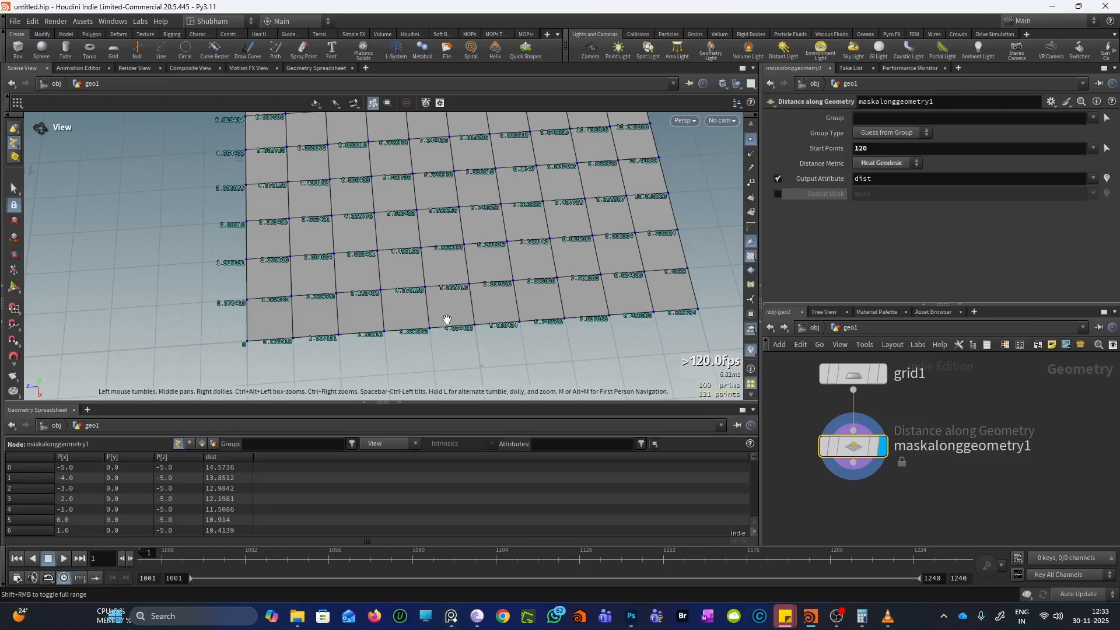
Confirm the Distance Metric stays on Heat Geodesic
drag(444, 318, 420, 292)
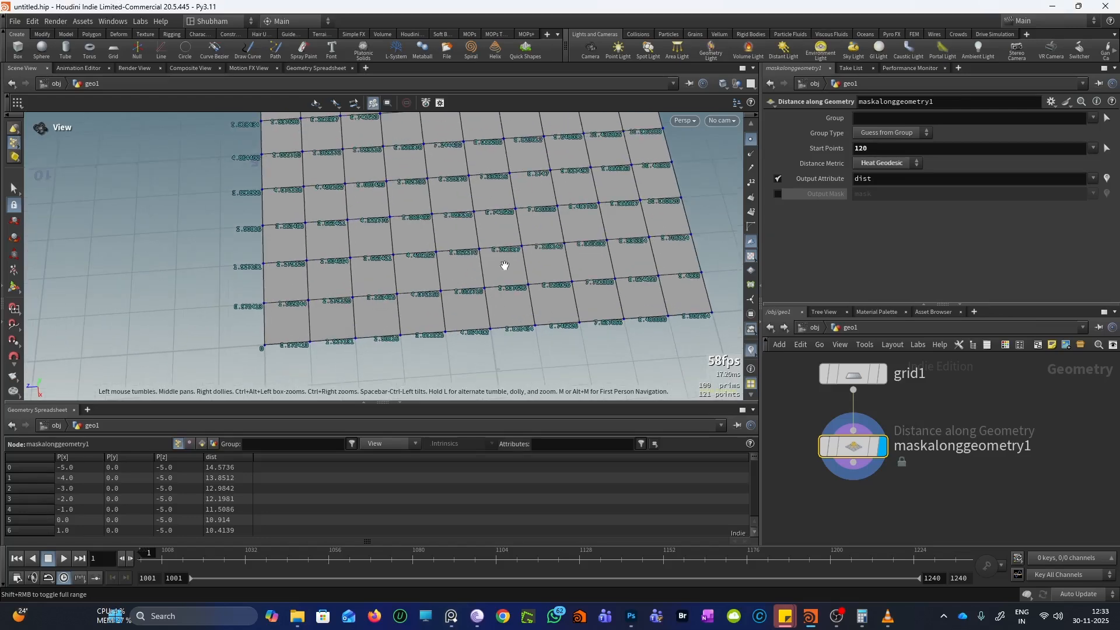
click(875, 163)
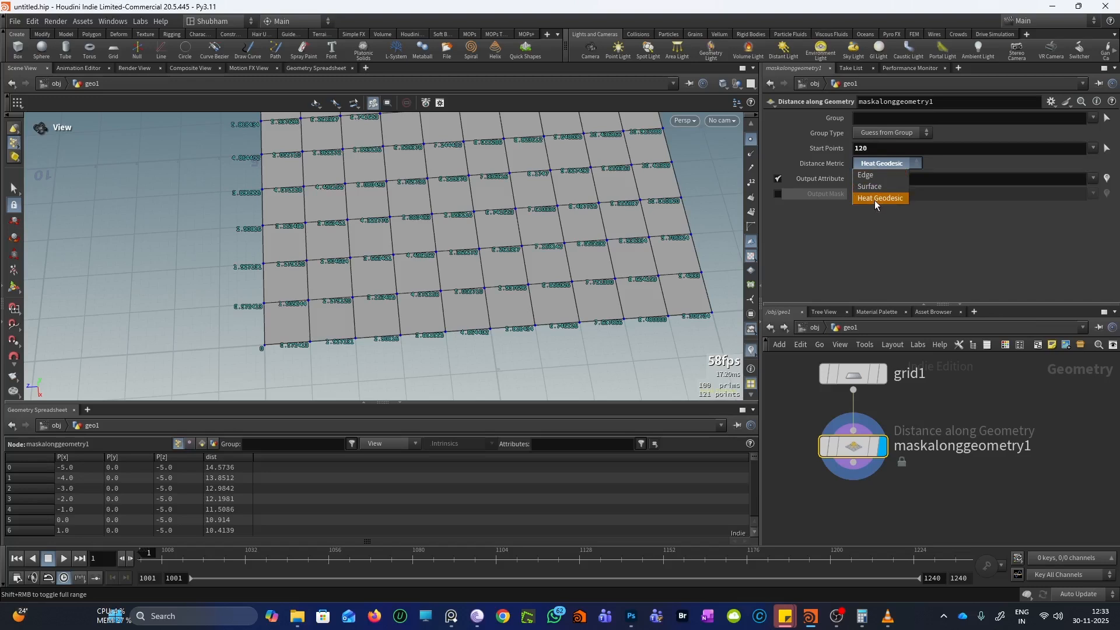
click(873, 236)
scroll(327, 331, up, 2)
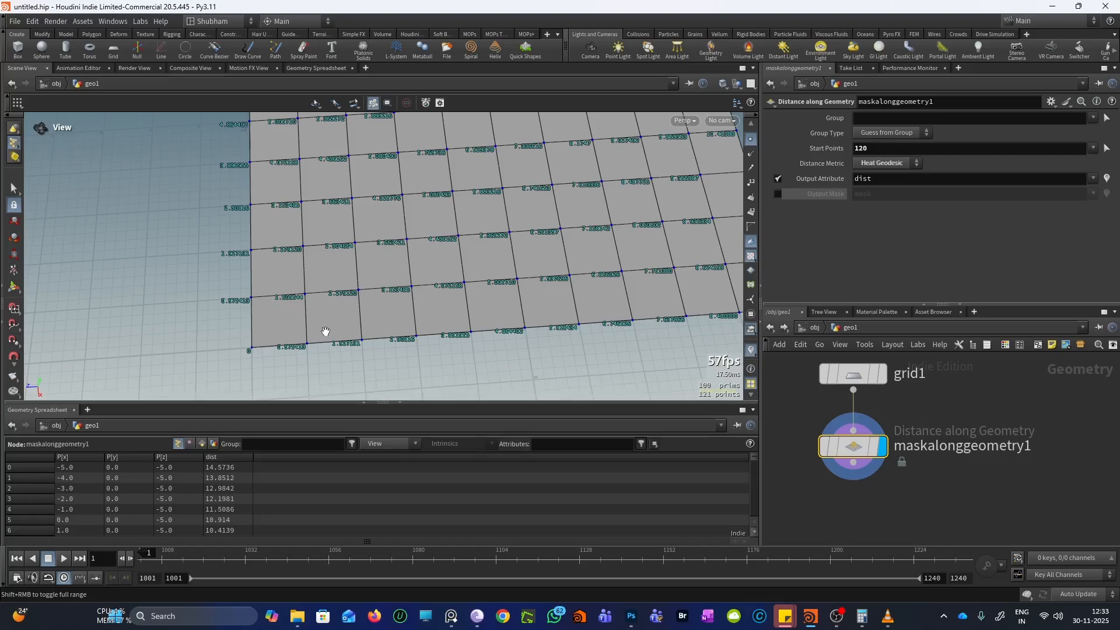
Enable Output Mask so maskalonggeometry1 writes a mask attribute alongside dist
drag(326, 332, 412, 268)
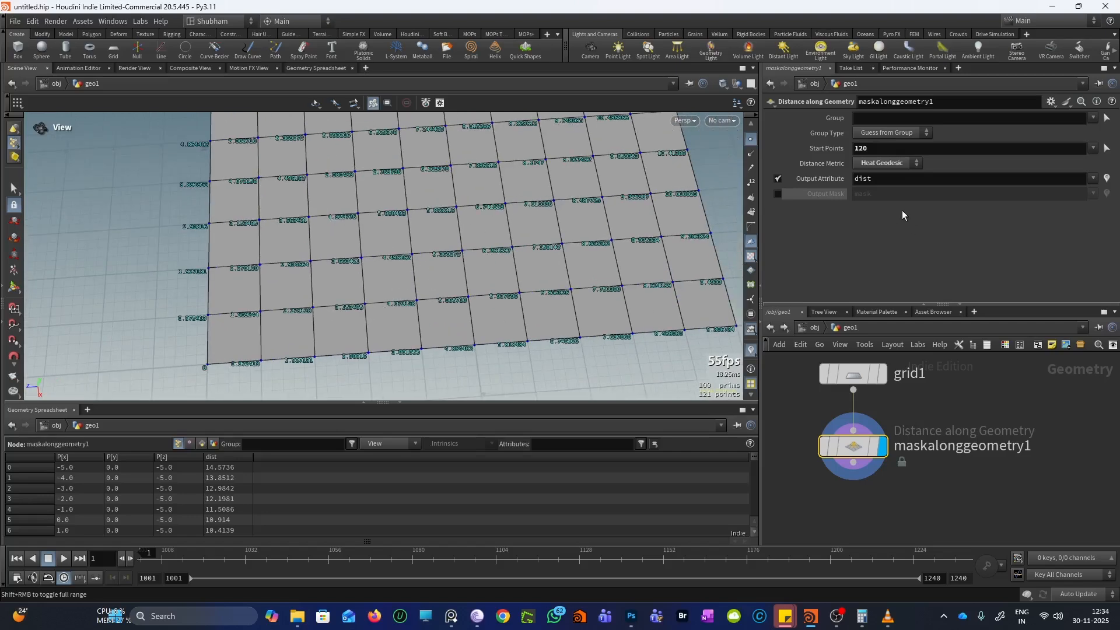
drag(572, 253, 470, 257)
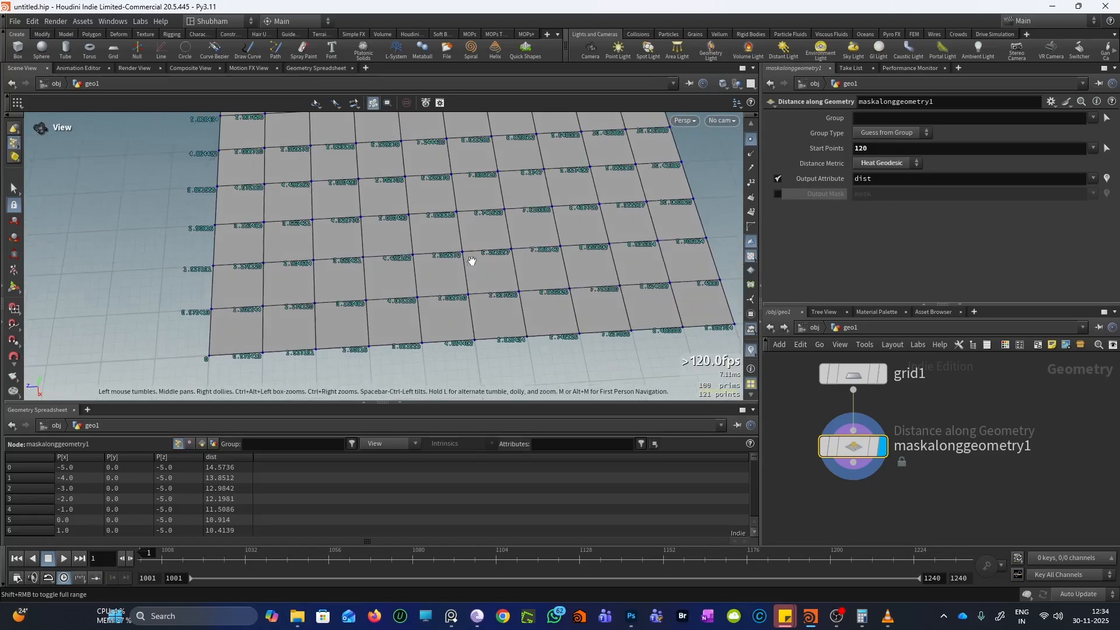
click(778, 194)
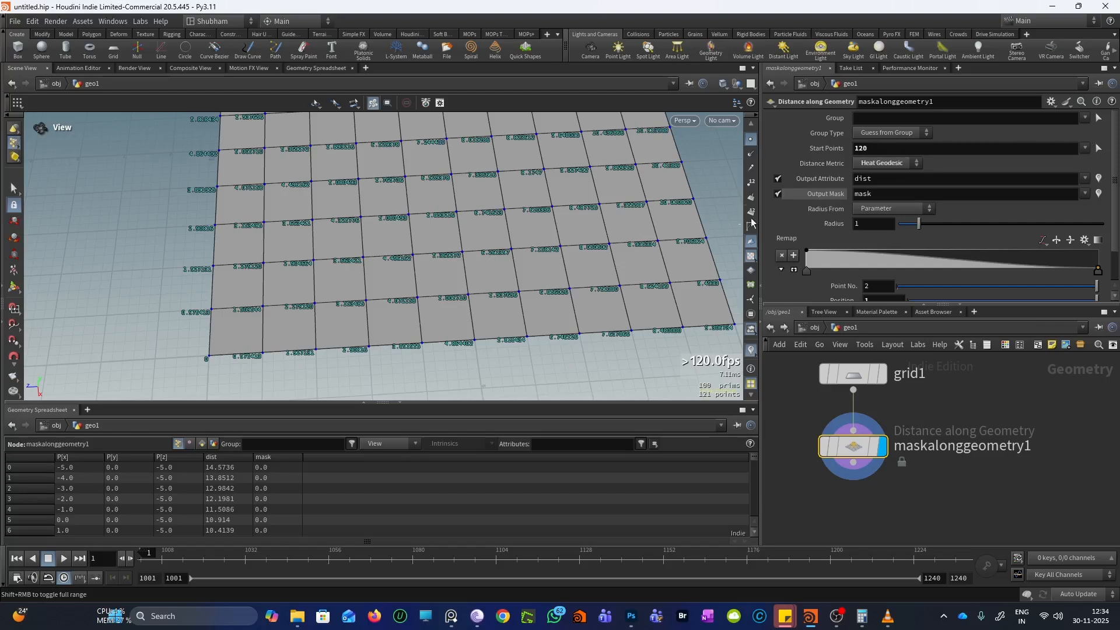
Change the dist visualizer's Type to Color
click(751, 349)
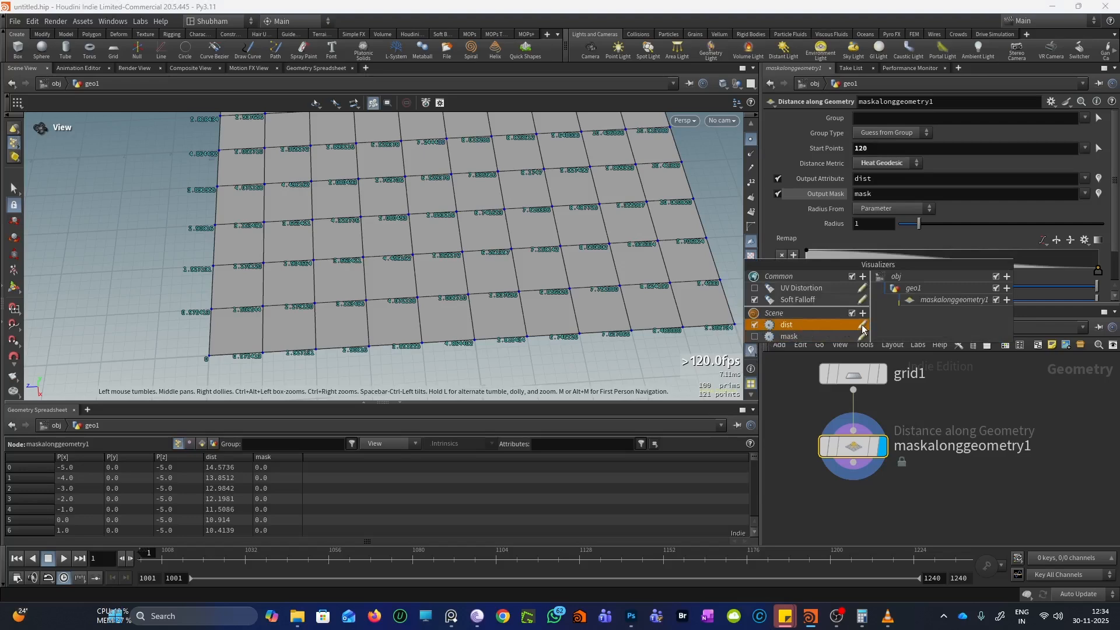
click(862, 325)
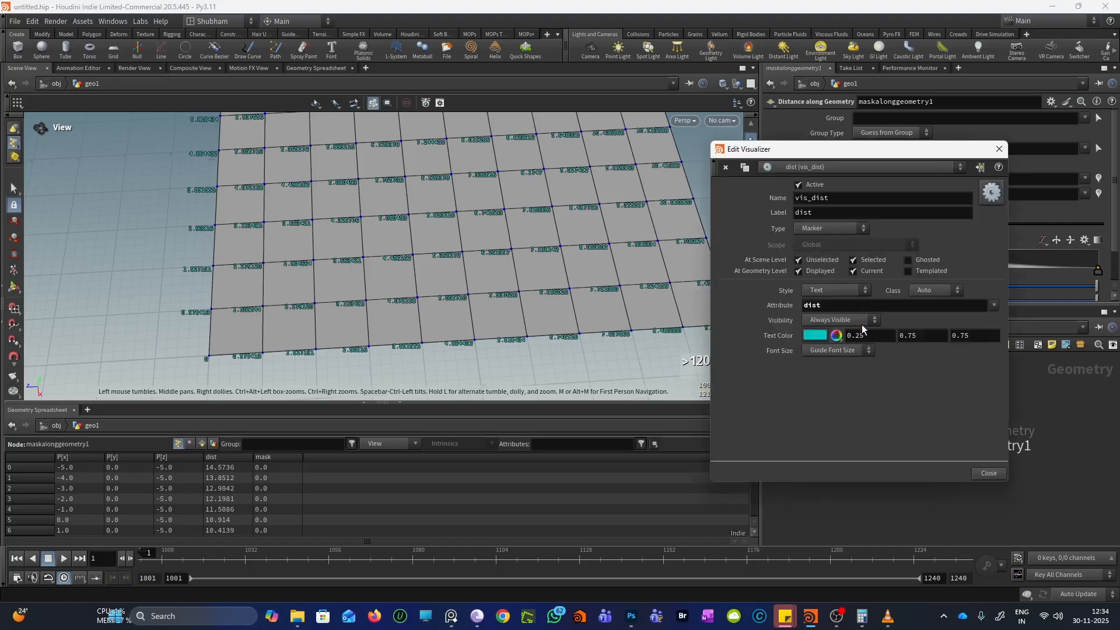
click(827, 229)
click(816, 251)
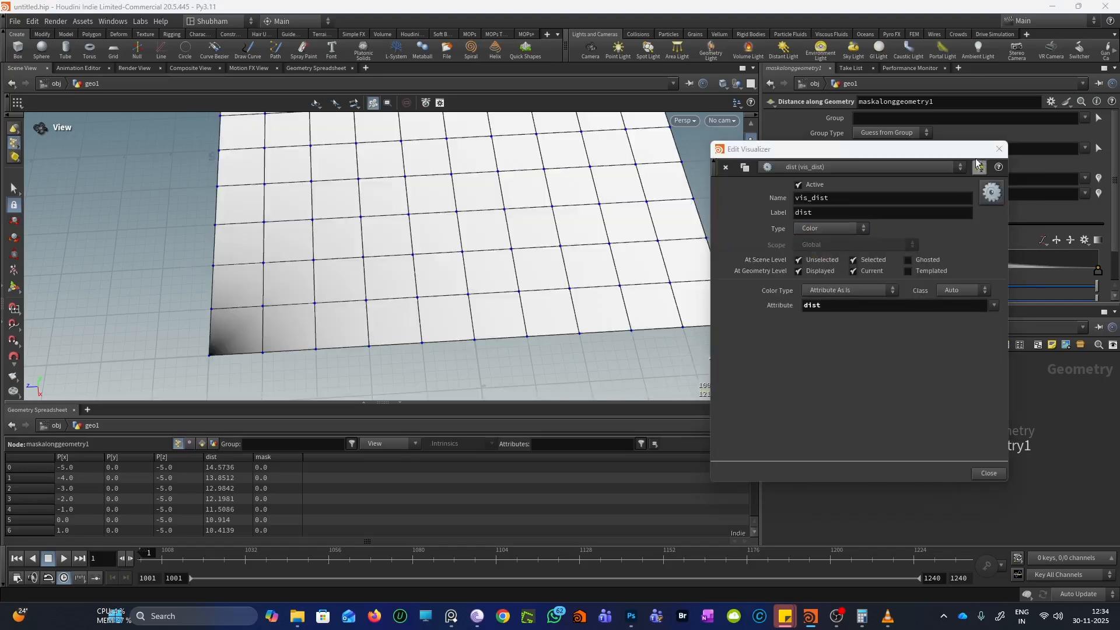
click(999, 149)
Re-enable the dist colour display, view the grid diagonally from above, and show the mask attribute
scroll(427, 268, down, 1)
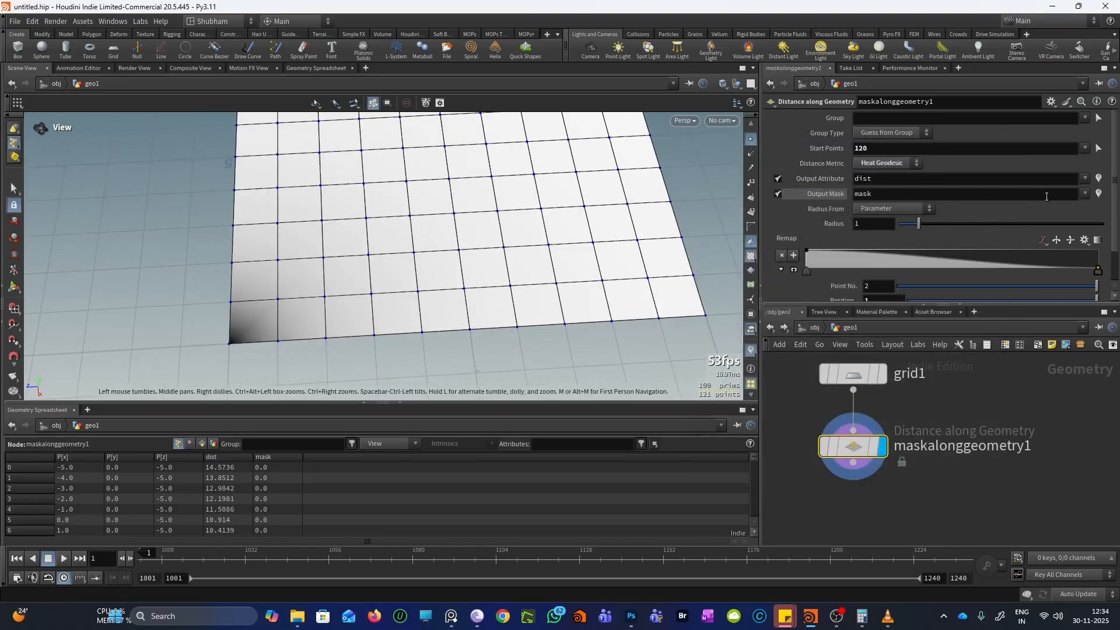
click(1097, 180)
click(1097, 181)
scroll(382, 298, down, 1)
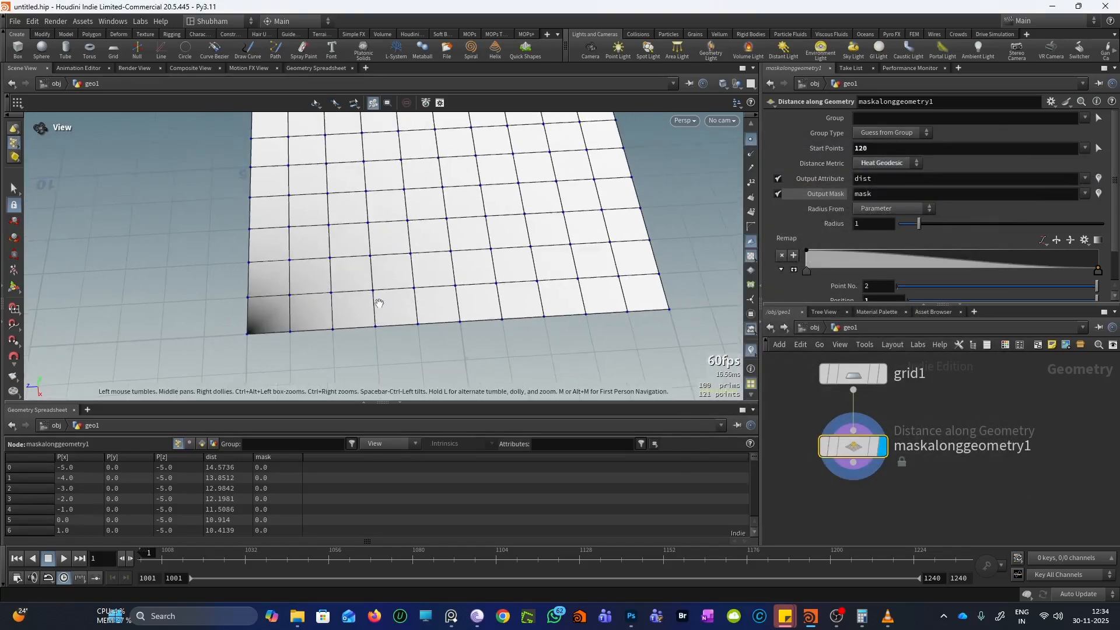
scroll(430, 182, down, 4)
middle_drag(430, 233, 420, 279)
drag(420, 279, 287, 352)
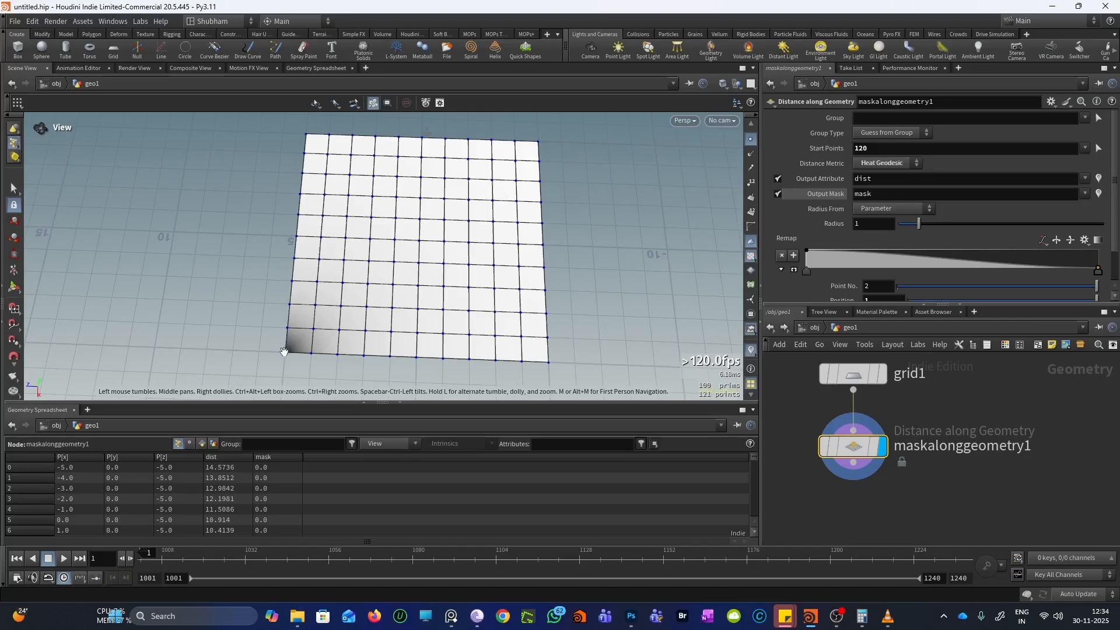
drag(439, 194, 408, 275)
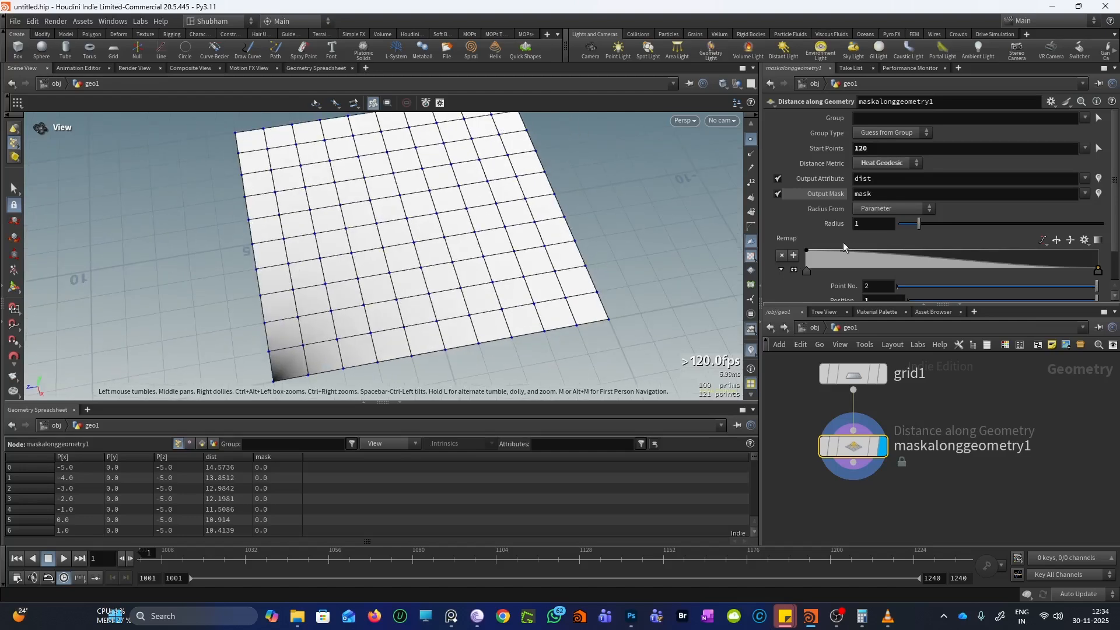
click(1099, 193)
Scroll the spreadsheet and adjust the mask Radius, leaving it at 0.77 so only the corner glows
drag(559, 274, 495, 275)
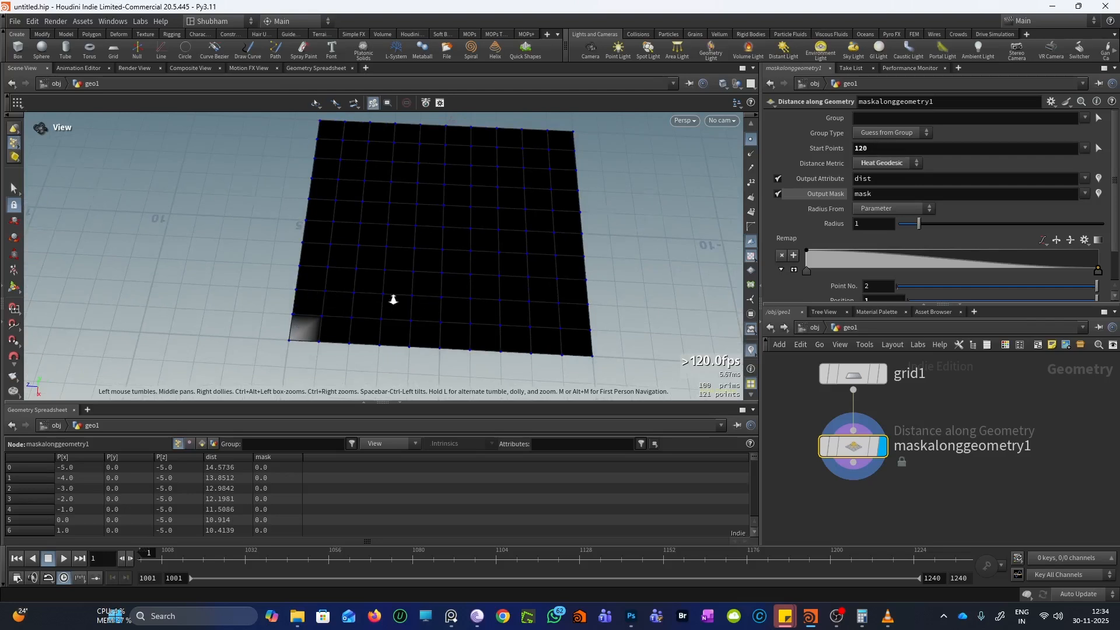
drag(392, 298, 443, 286)
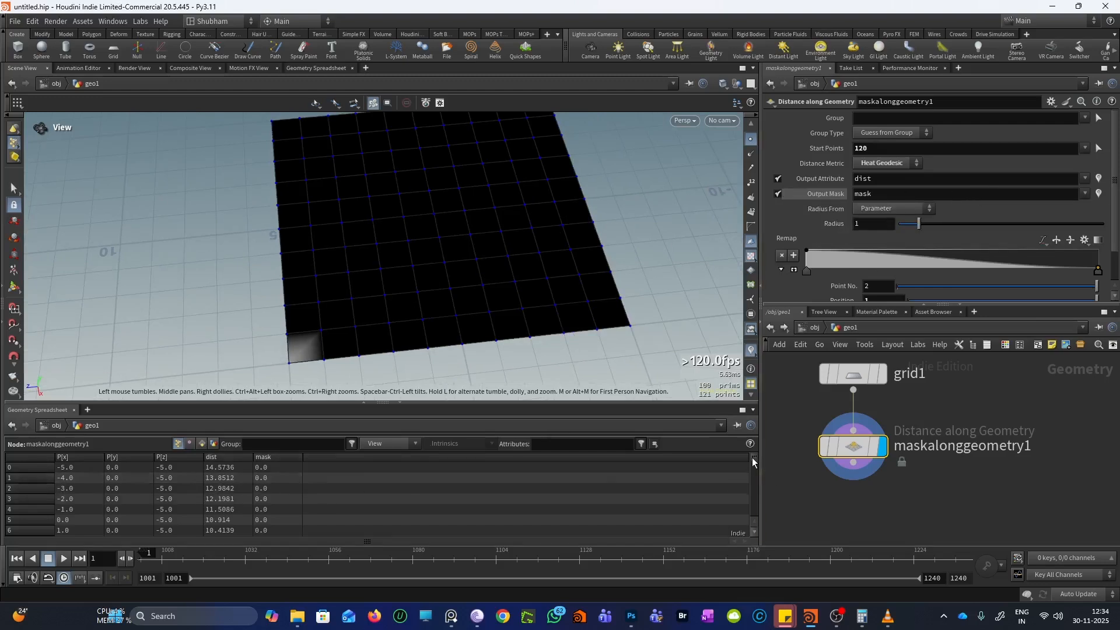
drag(752, 458, 757, 516)
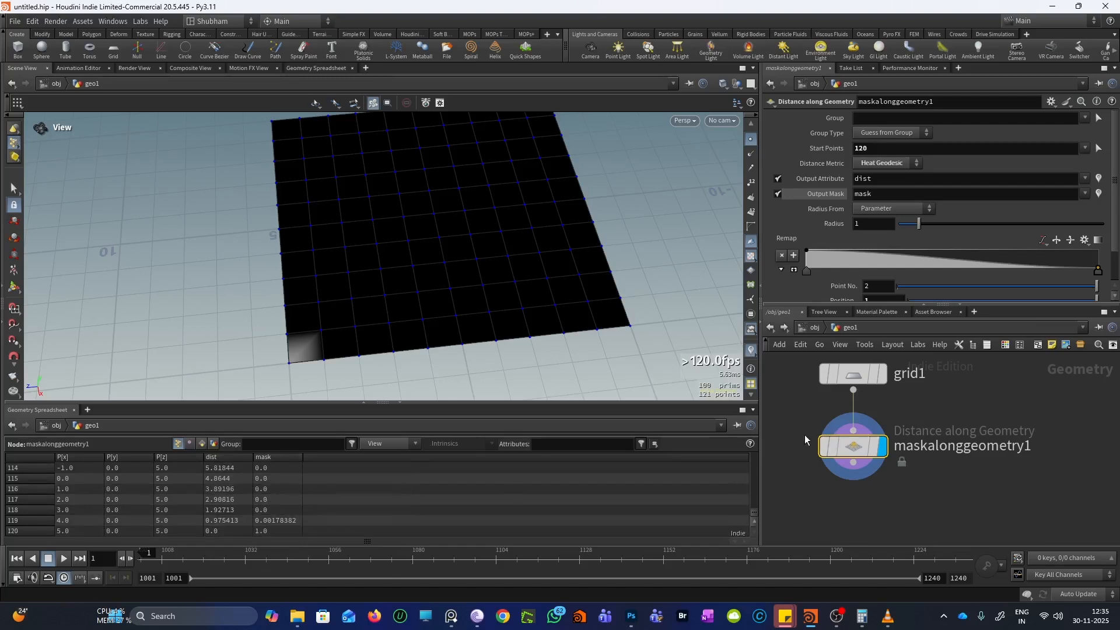
scroll(808, 432, up, 1)
scroll(416, 348, up, 2)
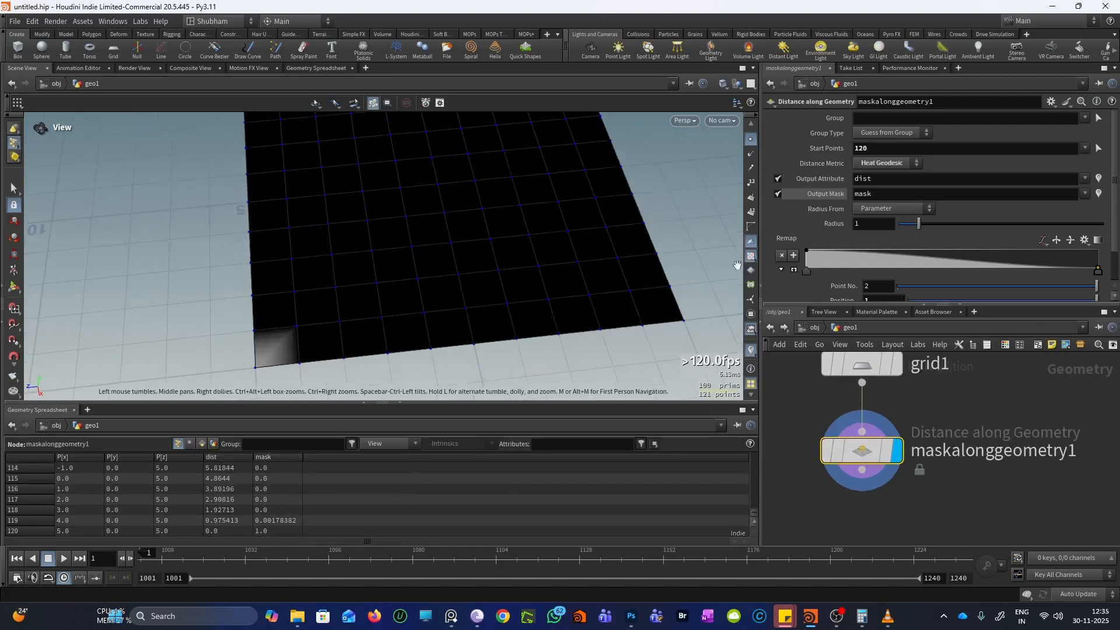
scroll(528, 273, up, 1)
drag(524, 256, 480, 255)
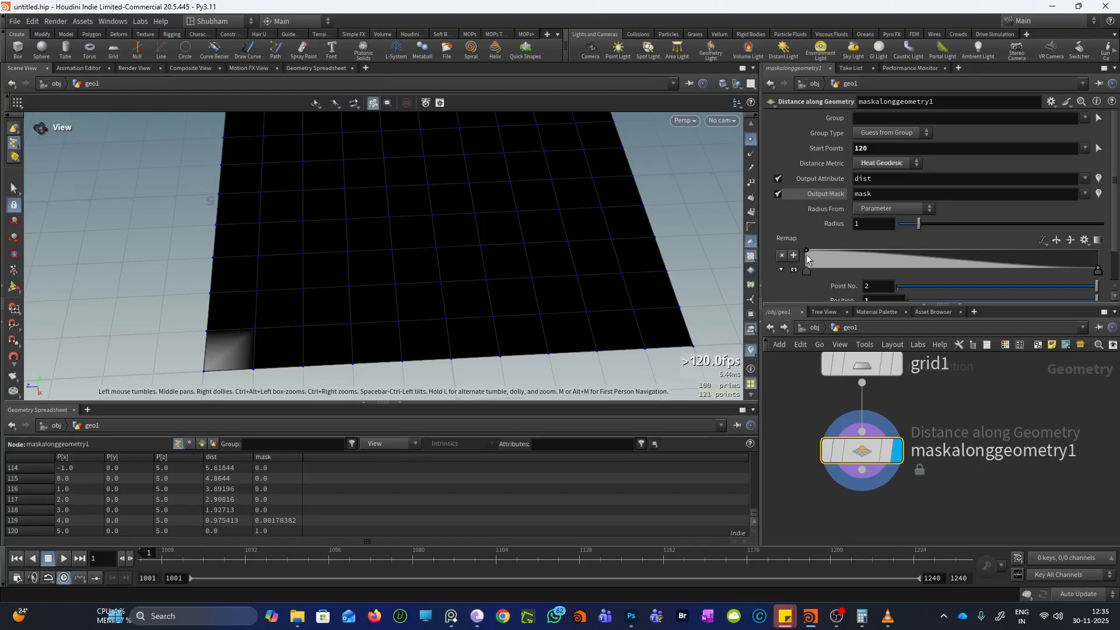
mouse_move(919, 229)
mouse_down()
mouse_move(1102, 225)
mouse_move(910, 225)
mouse_move(1112, 233)
mouse_move(921, 225)
mouse_move(1102, 225)
mouse_move(936, 225)
mouse_move(900, 245)
mouse_move(913, 225)
mouse_up()
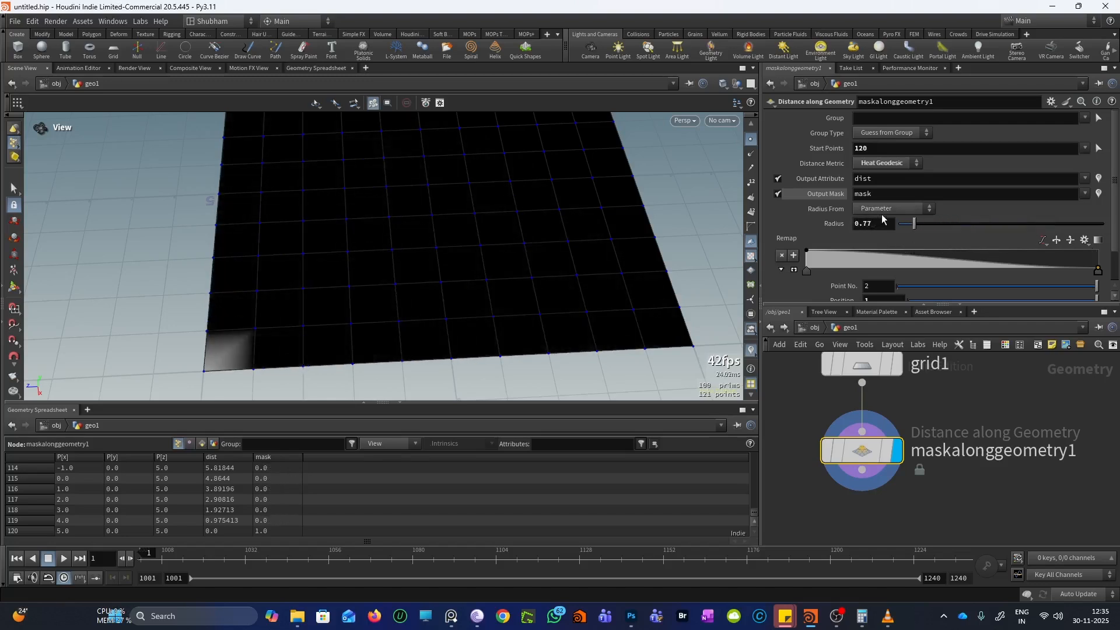
Set Radius From to Maximum Distance, inspect the grid-wide gradient, then switch to Photoshop
click(883, 210)
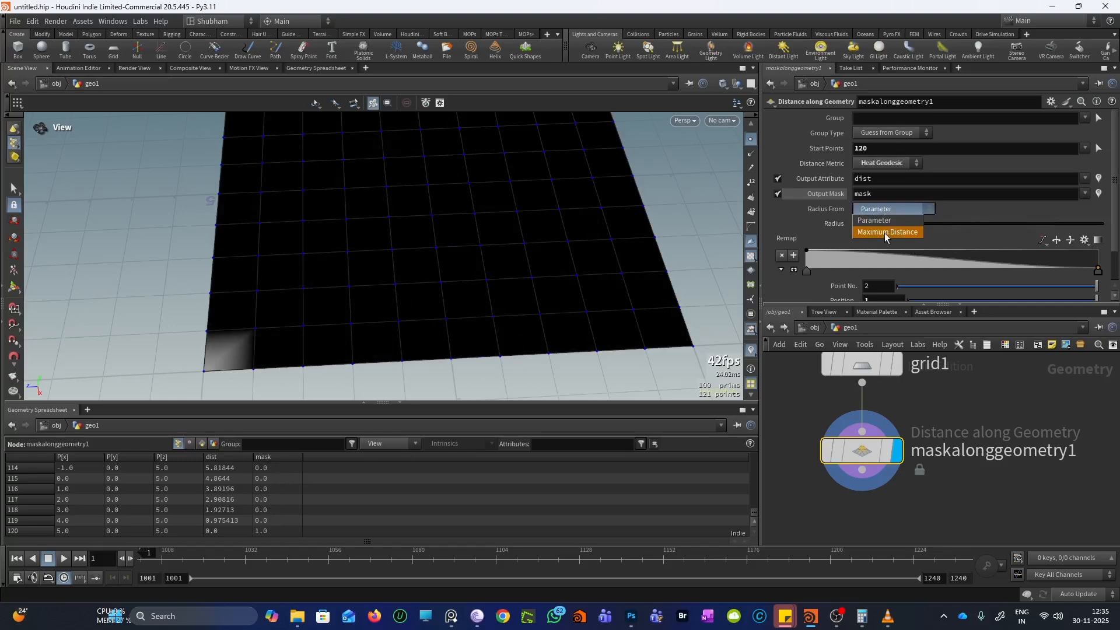
click(884, 232)
mouse_move(443, 268)
mouse_down()
mouse_move(501, 274)
mouse_move(474, 207)
mouse_move(495, 255)
mouse_move(517, 245)
mouse_move(499, 278)
mouse_move(499, 257)
mouse_up()
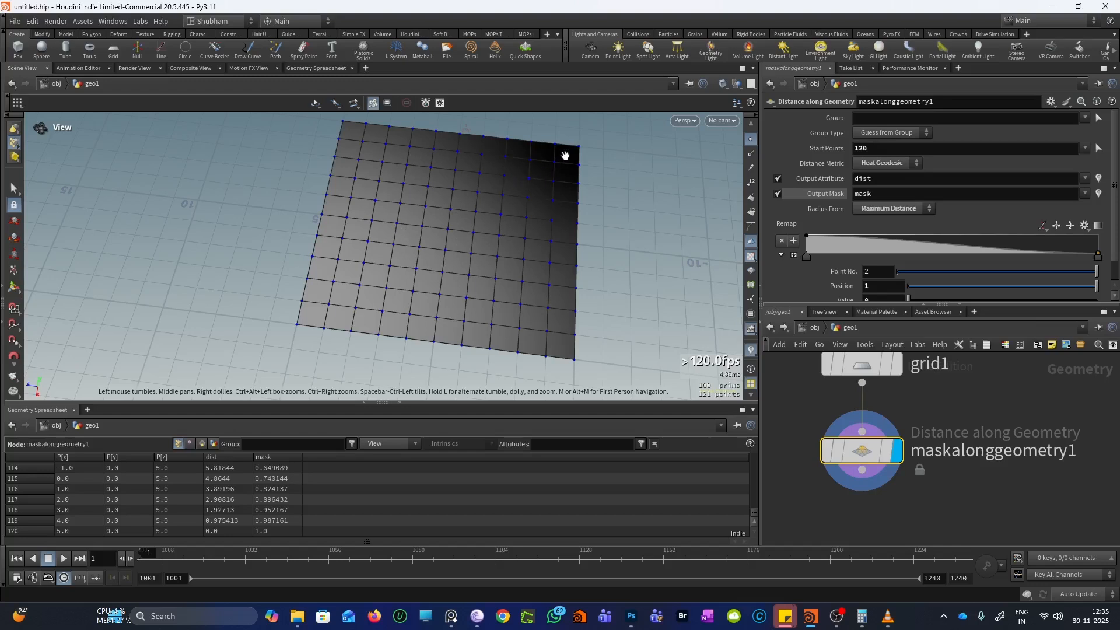
drag(564, 157, 597, 132)
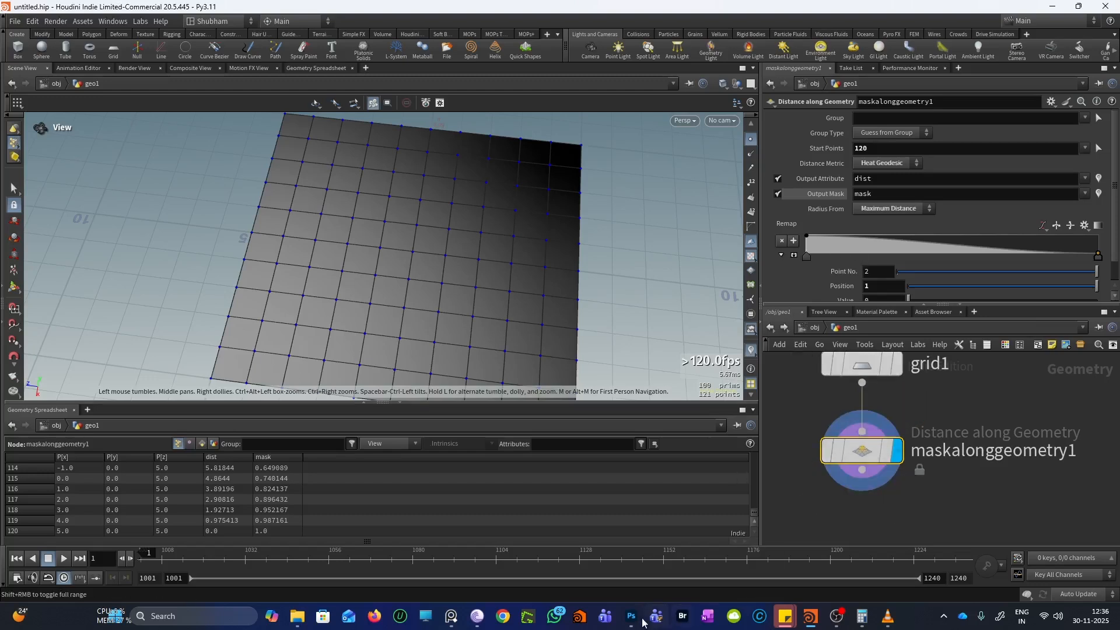
mouse_move(632, 625)
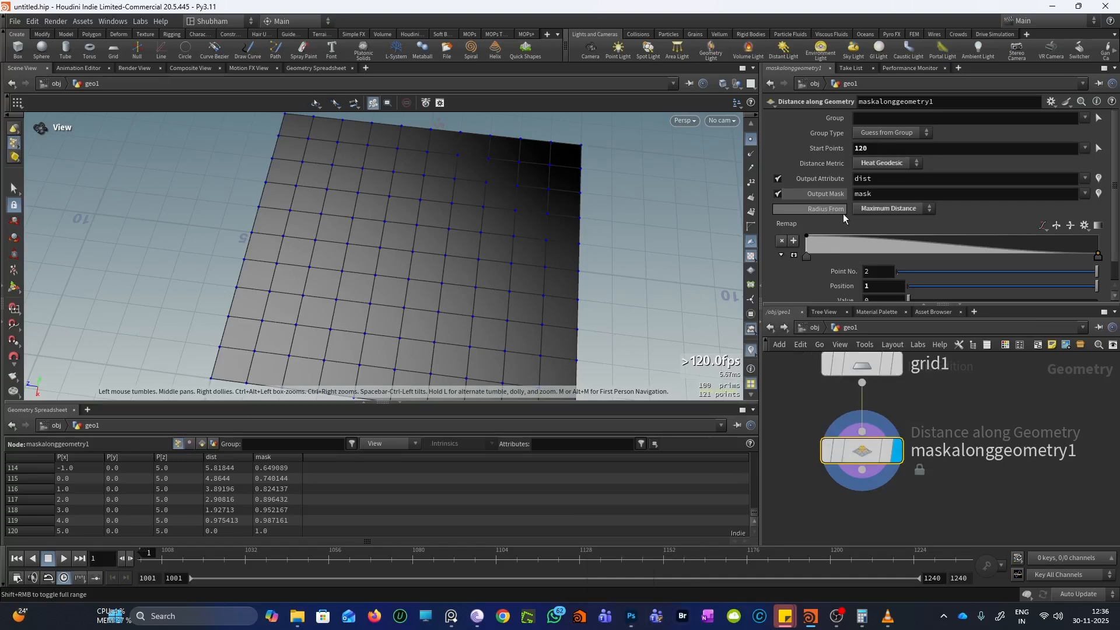
click(631, 617)
Undo the last stroke and add Layer 1 filled white to cover the old sketch
key(ctrl+z)
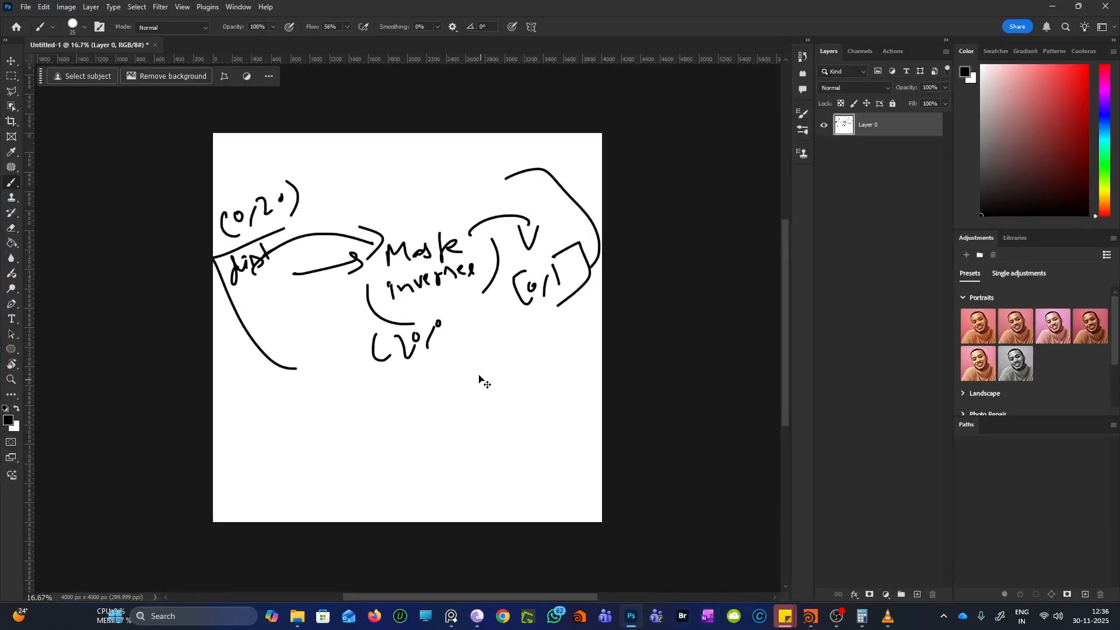
key(ctrl+shift+n)
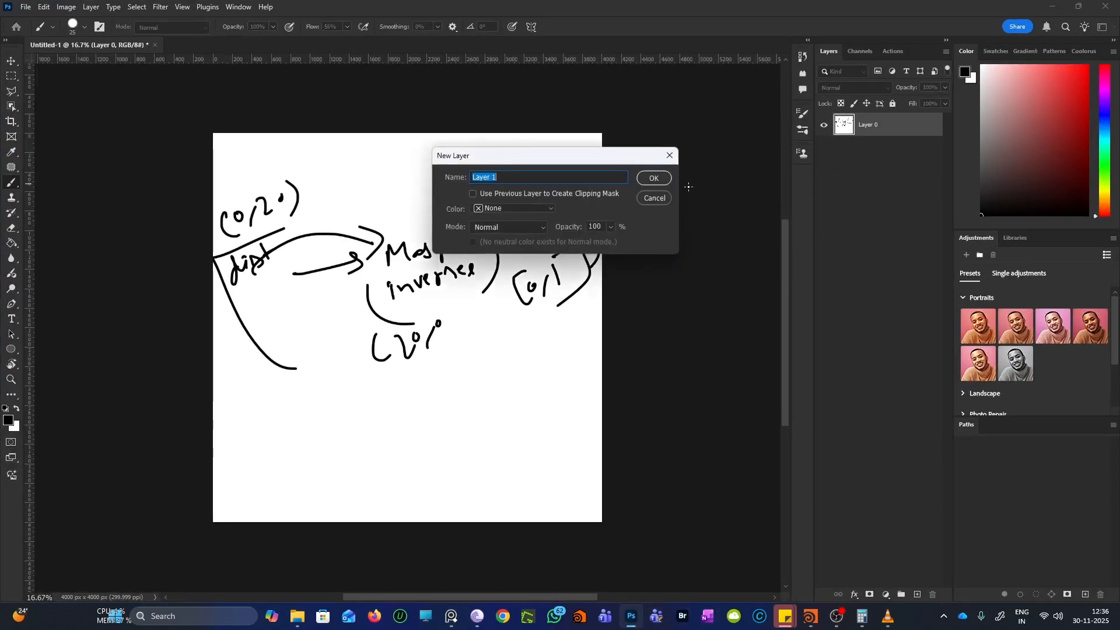
click(647, 180)
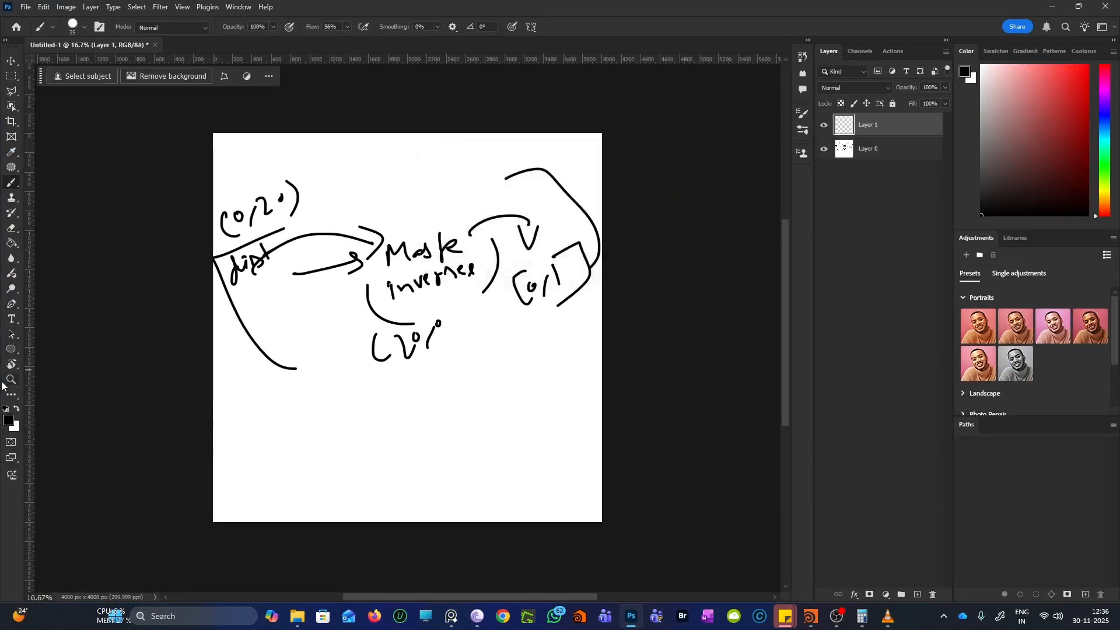
click(10, 245)
key(x)
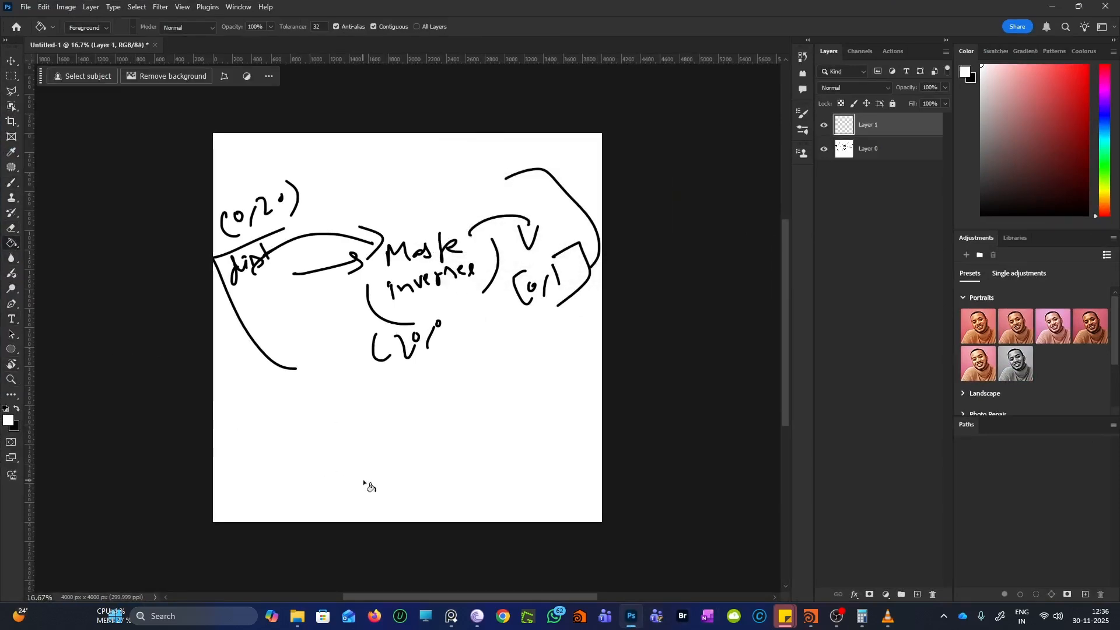
click(367, 483)
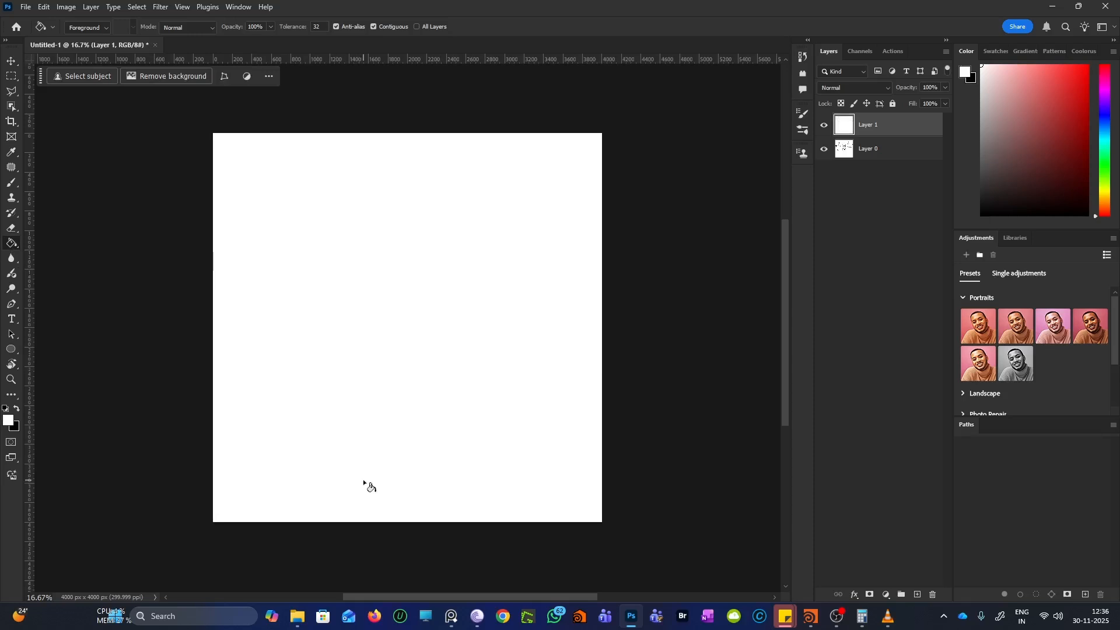
With a black brush, hand-write dist (0/20) with an arrow
click(12, 183)
key(x)
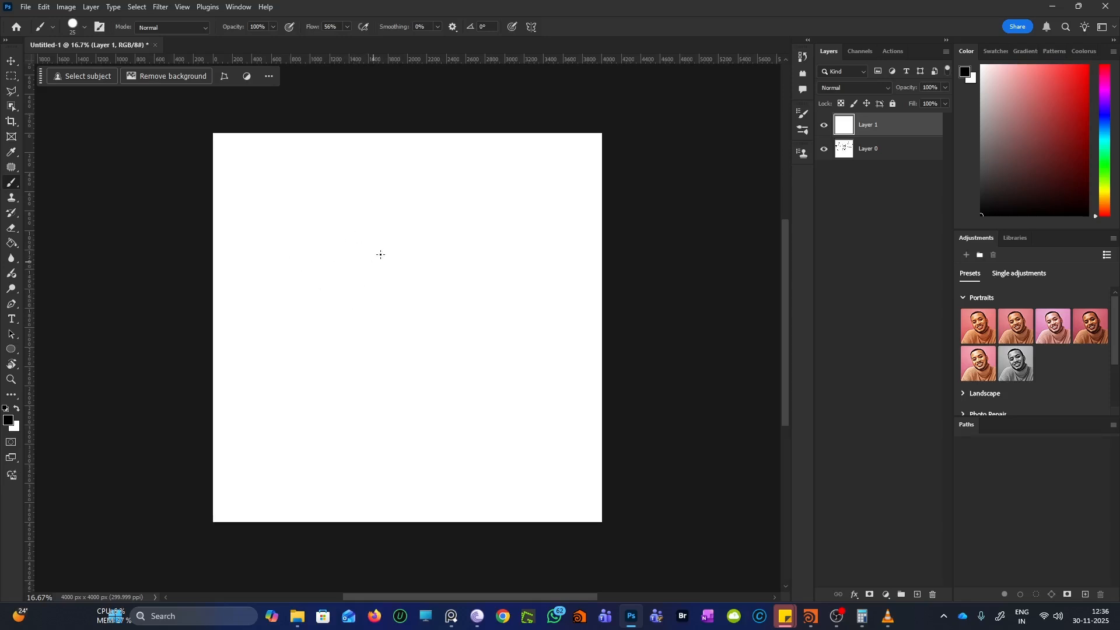
drag(377, 256, 393, 268)
mouse_move(266, 257)
mouse_down()
mouse_move(295, 252)
mouse_move(327, 270)
mouse_up()
mouse_move(263, 235)
mouse_down()
mouse_move(256, 226)
mouse_move(280, 233)
mouse_move(300, 203)
mouse_move(314, 212)
mouse_up()
mouse_move(330, 186)
mouse_down()
mouse_move(337, 204)
mouse_move(357, 165)
mouse_move(369, 183)
mouse_up()
drag(368, 159, 390, 180)
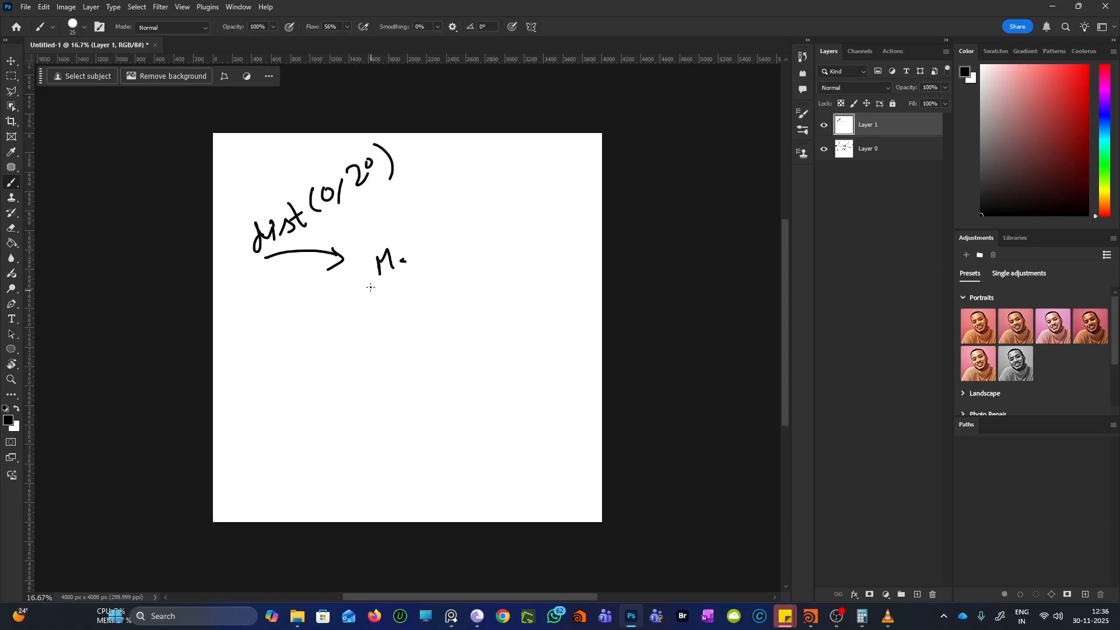
Write M (20/0) with a curved arrow to [0,1], then minimise Photoshop
mouse_move(380, 283)
mouse_down()
mouse_move(379, 310)
mouse_move(403, 285)
mouse_move(410, 296)
mouse_up()
drag(416, 278, 424, 296)
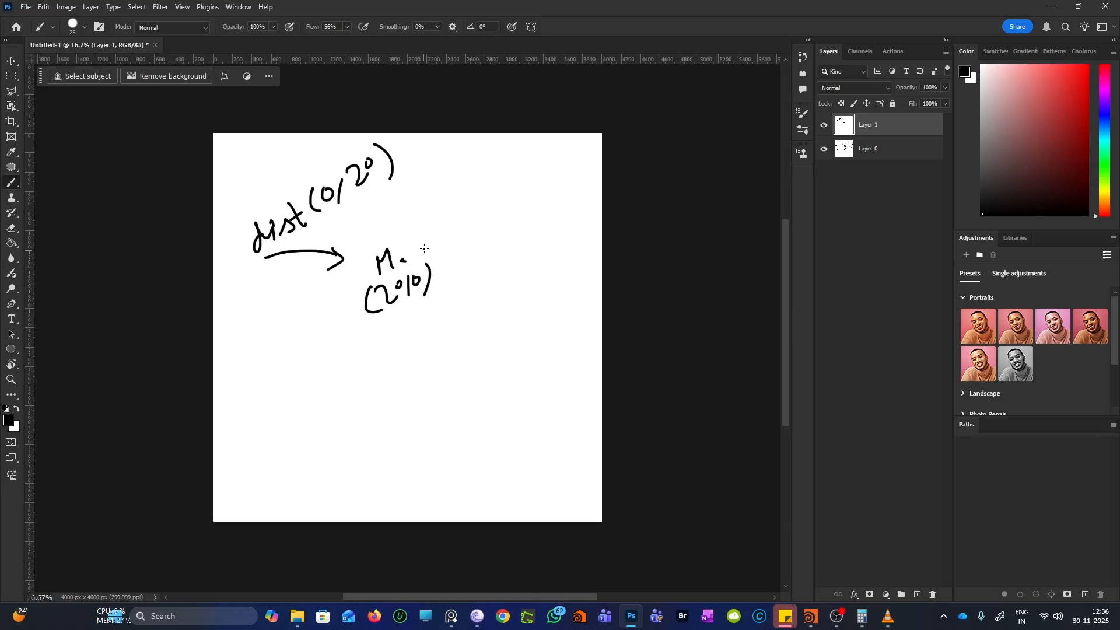
drag(436, 234, 461, 219)
mouse_move(453, 217)
mouse_down()
mouse_move(462, 234)
mouse_move(474, 222)
mouse_move(489, 232)
mouse_up()
drag(494, 210, 510, 220)
drag(518, 186, 546, 216)
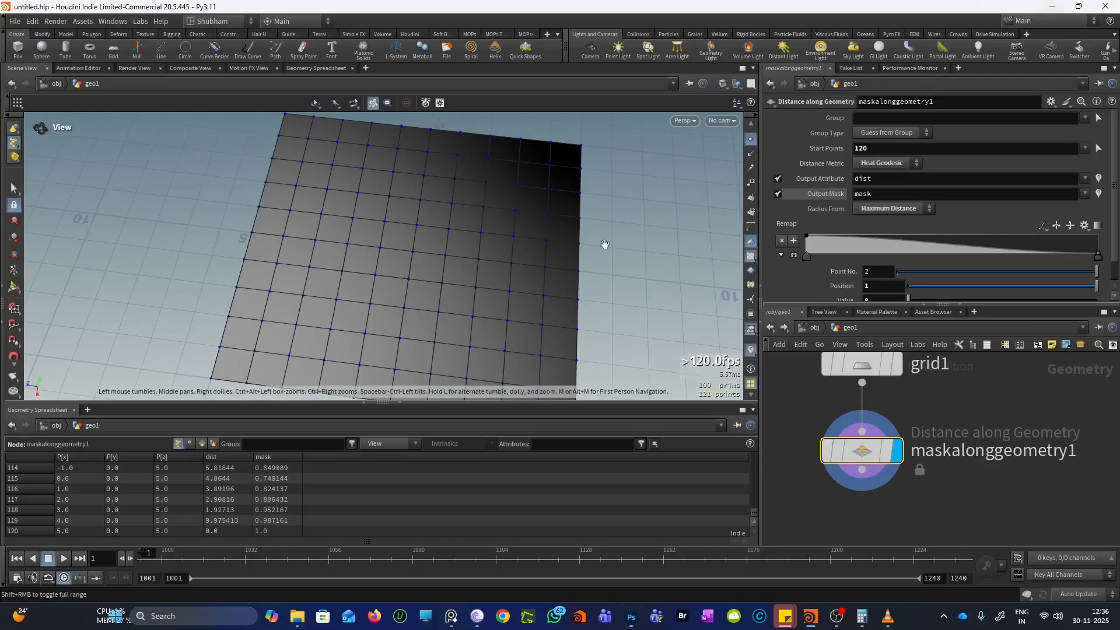
click(1052, 6)
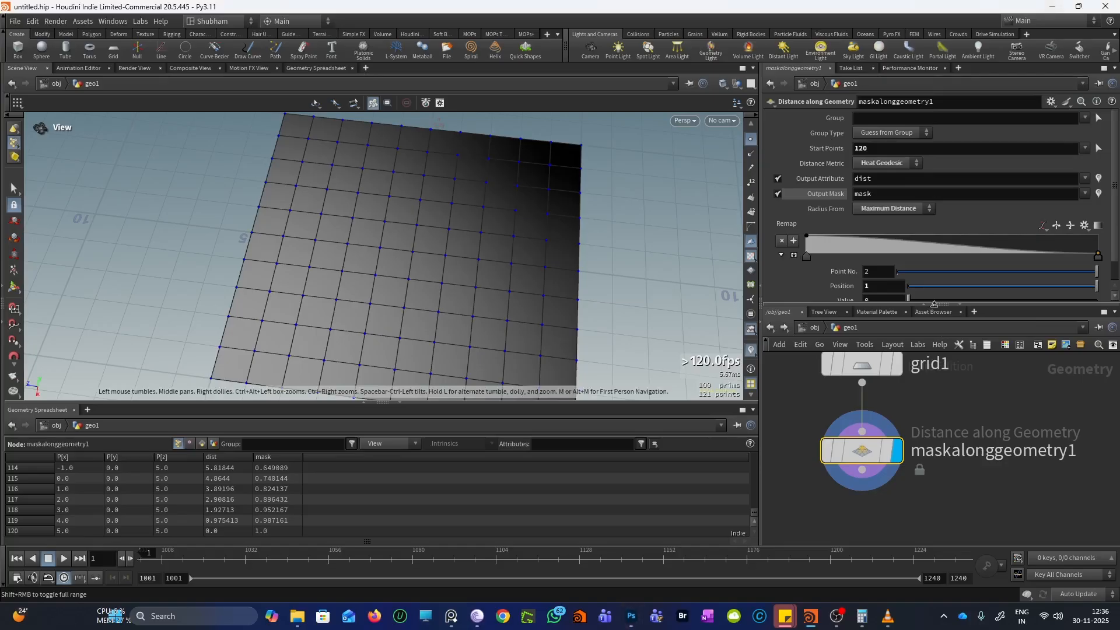
Set Radius From to Parameter and briefly recheck the Photoshop sketch
click(875, 209)
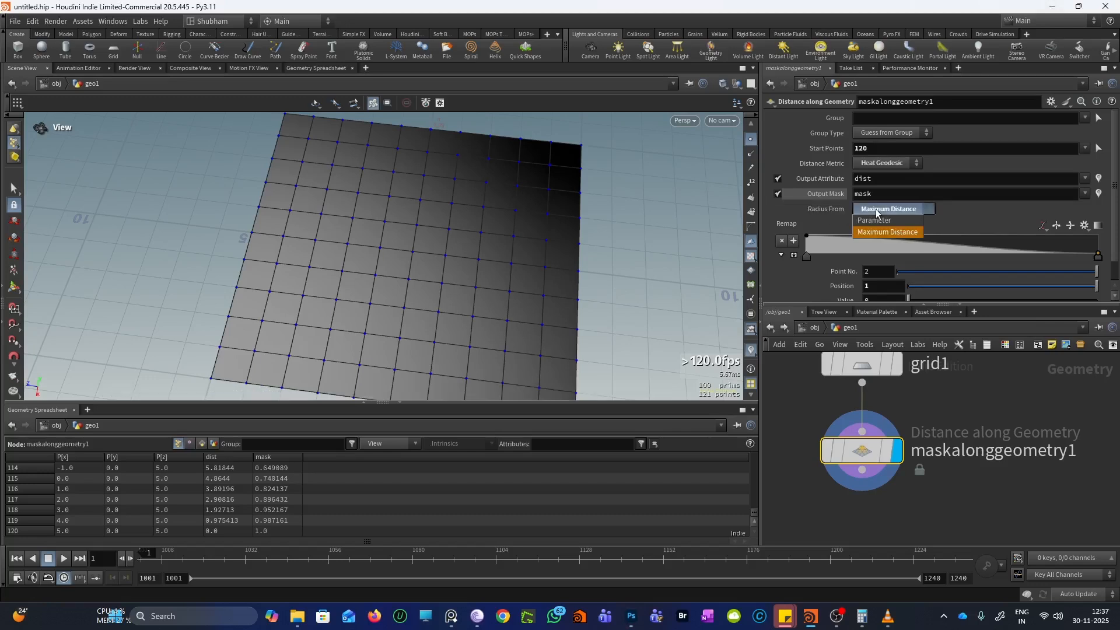
click(879, 223)
drag(369, 190, 505, 284)
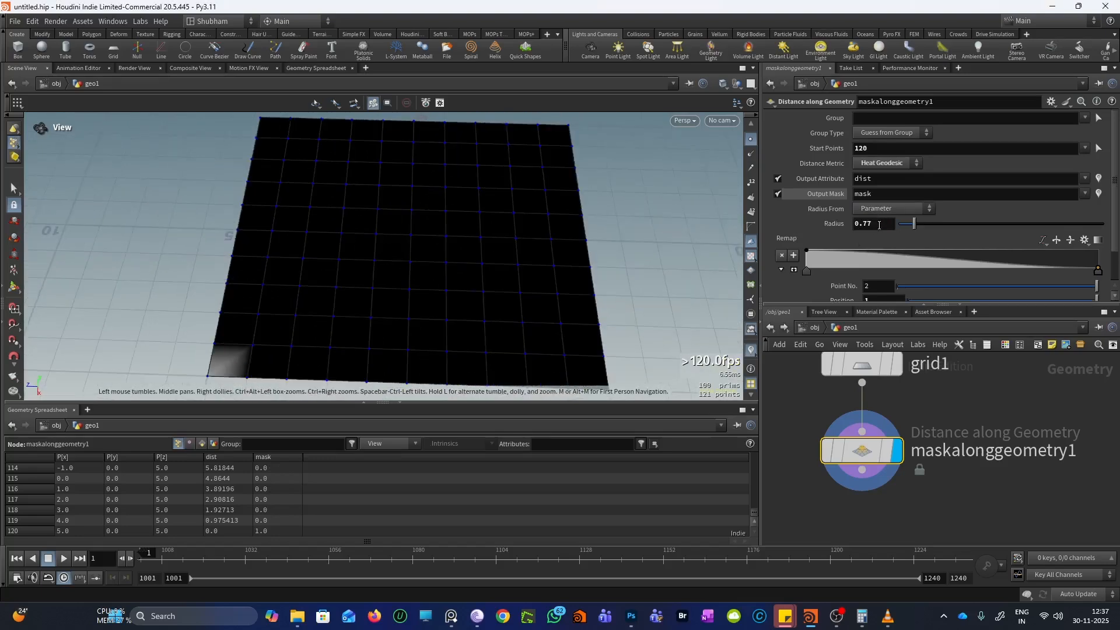
click(631, 616)
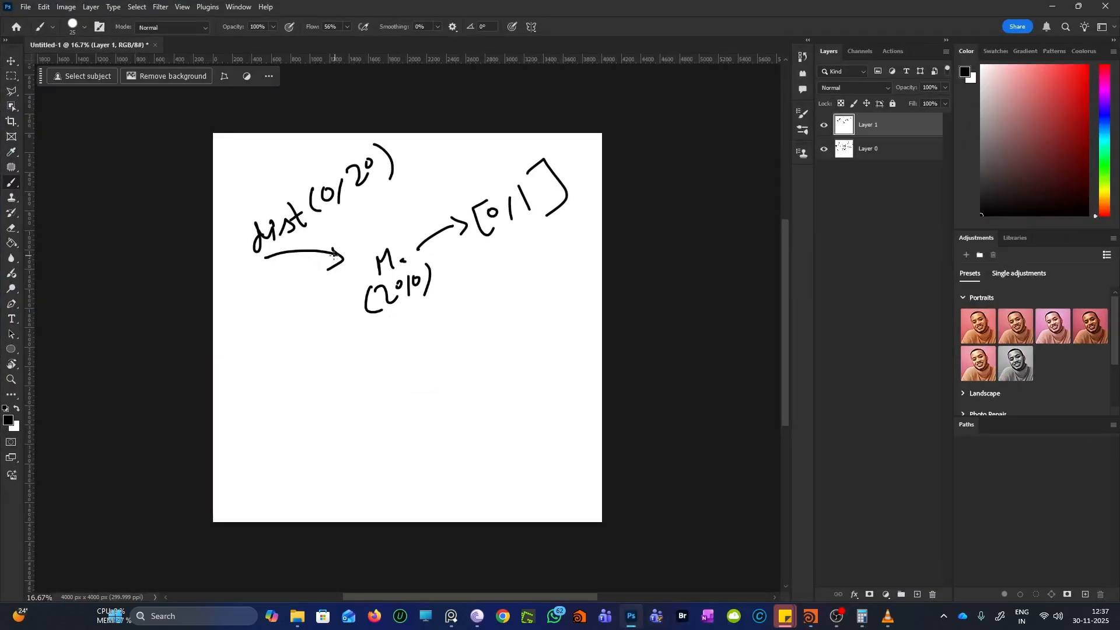
click(1053, 10)
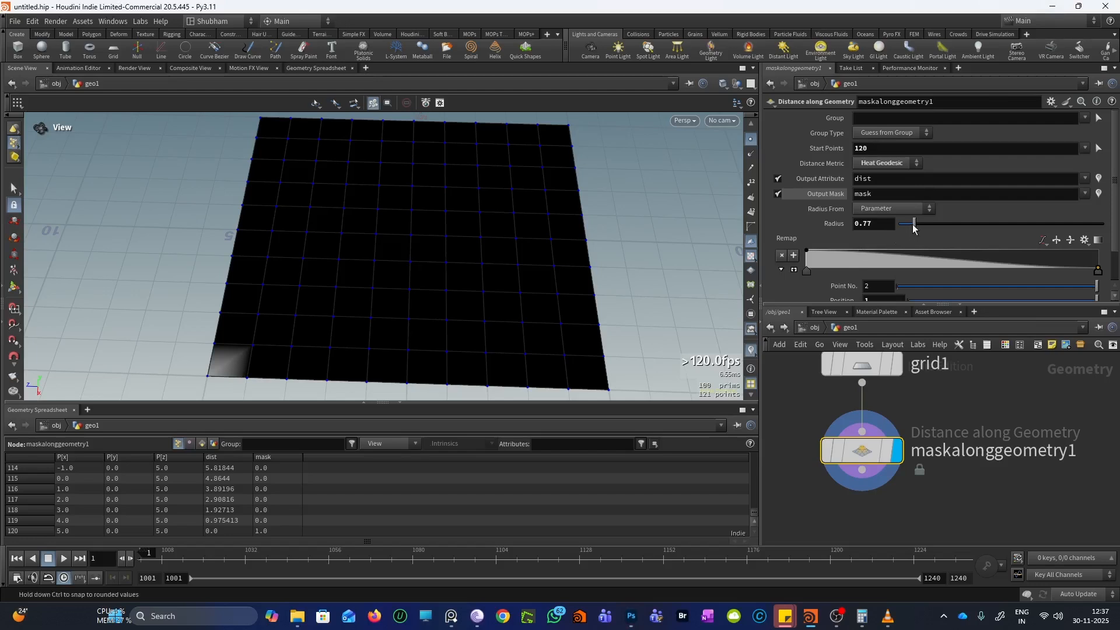
Raise the mask Radius to 10, keeping Radius From on Parameter
drag(915, 230, 975, 232)
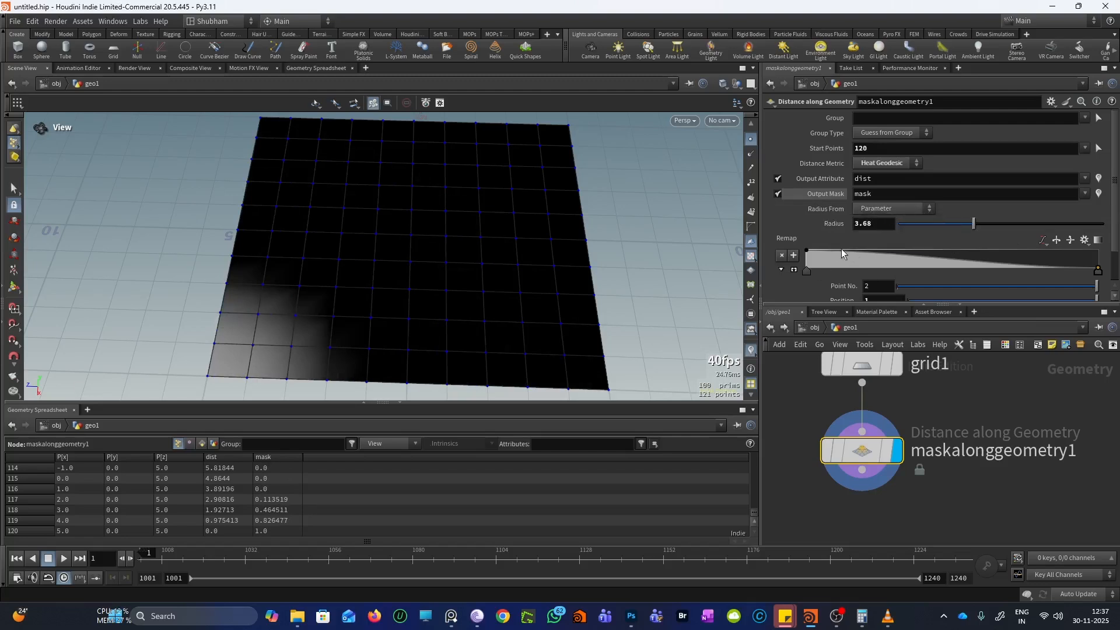
click(885, 211)
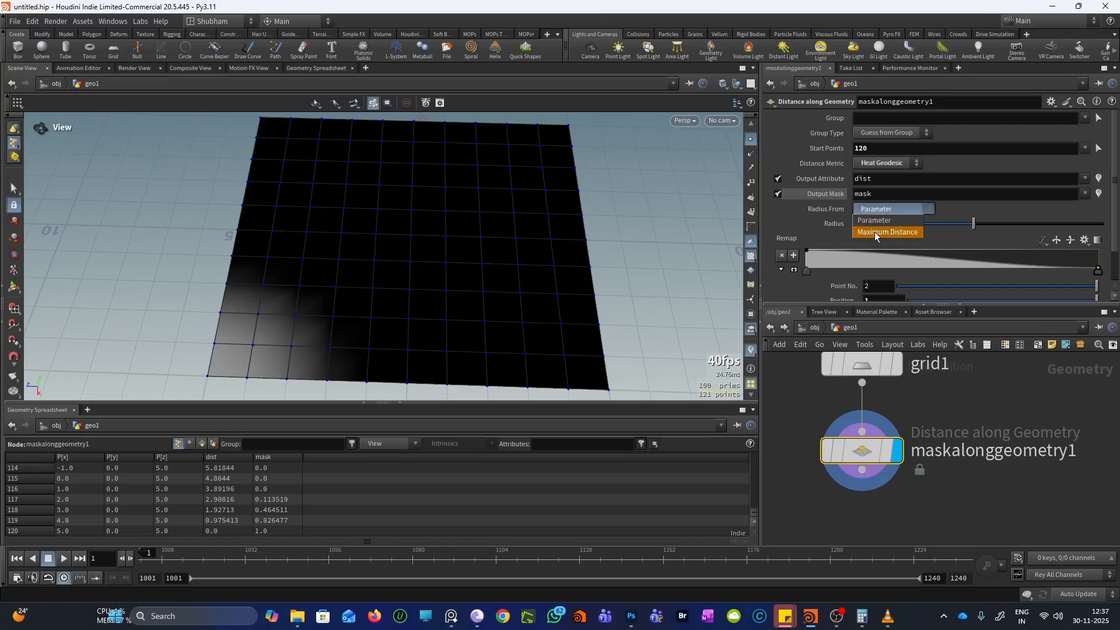
click(875, 224)
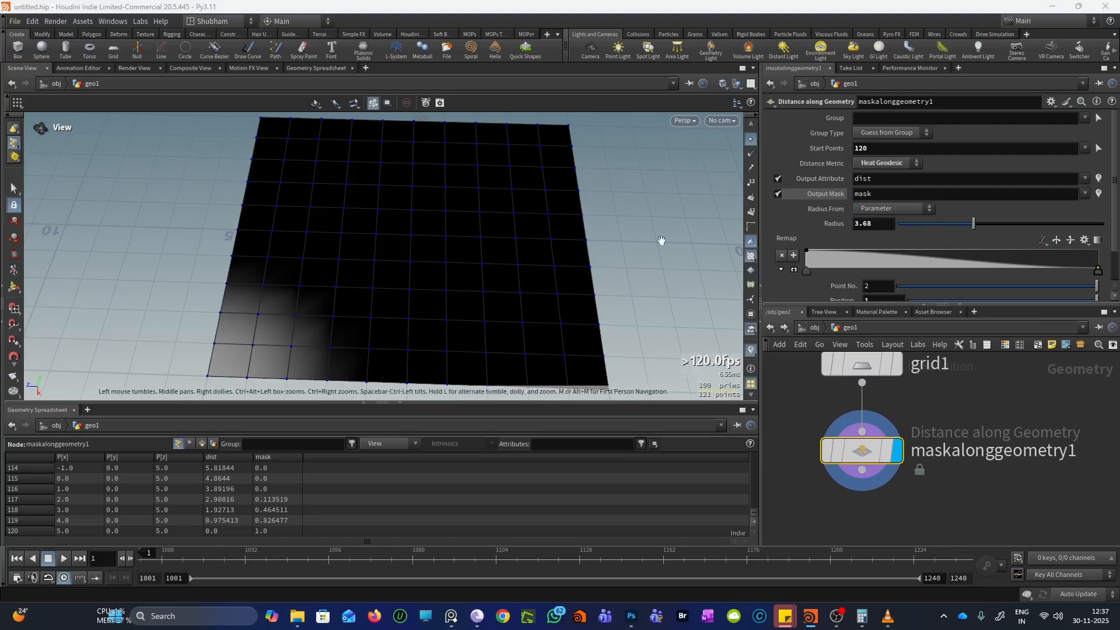
right_drag(467, 187, 447, 264)
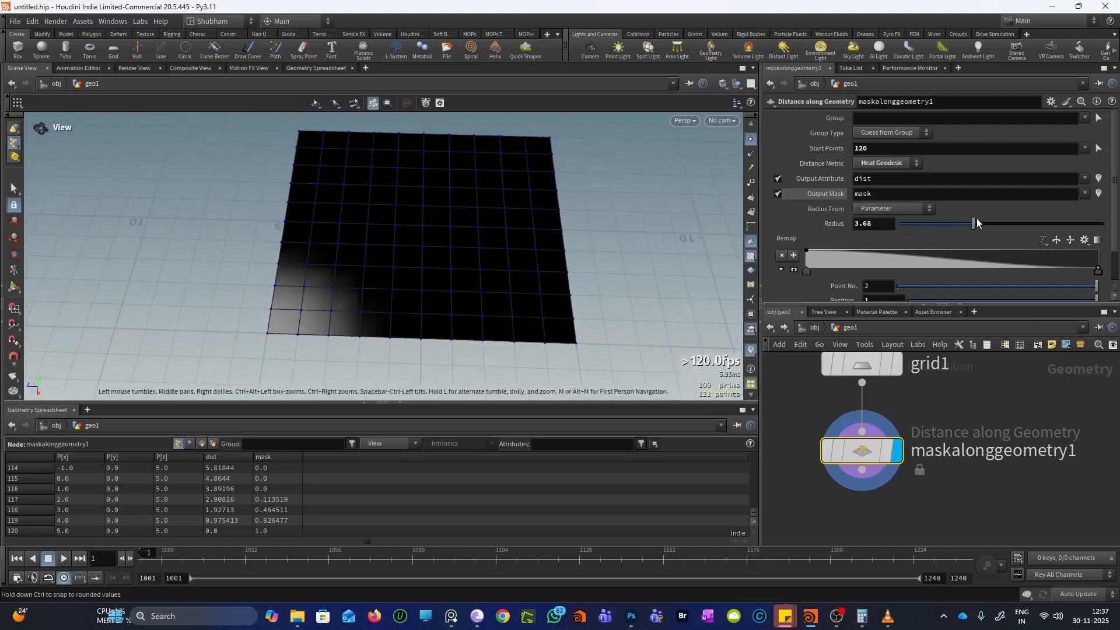
drag(975, 223, 1105, 224)
scroll(439, 239, up, 2)
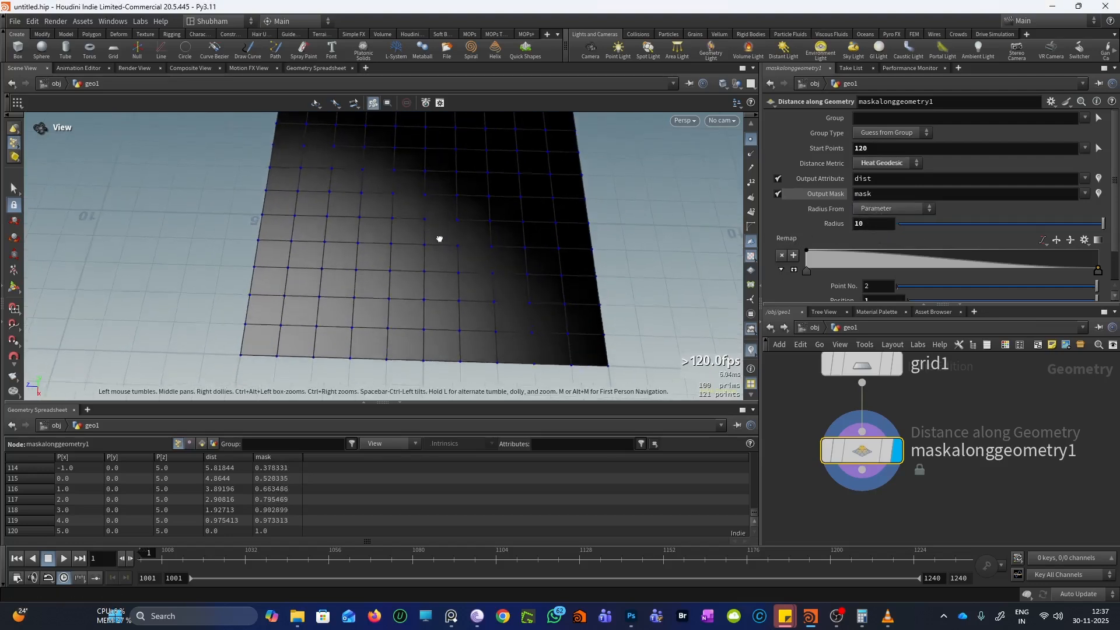
Expand the mask Remap ramp and drag points into four alternating dips and peaks
click(794, 269)
drag(712, 241, 421, 250)
scroll(909, 222, down, 3)
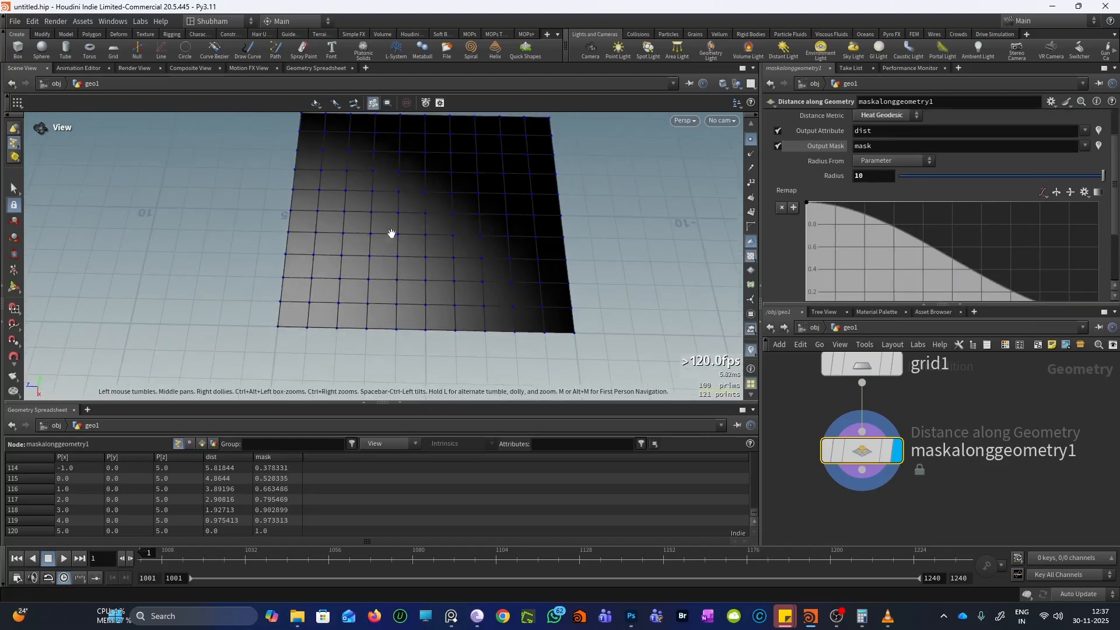
drag(806, 203, 943, 218)
right_drag(461, 198, 459, 251)
scroll(961, 243, down, 2)
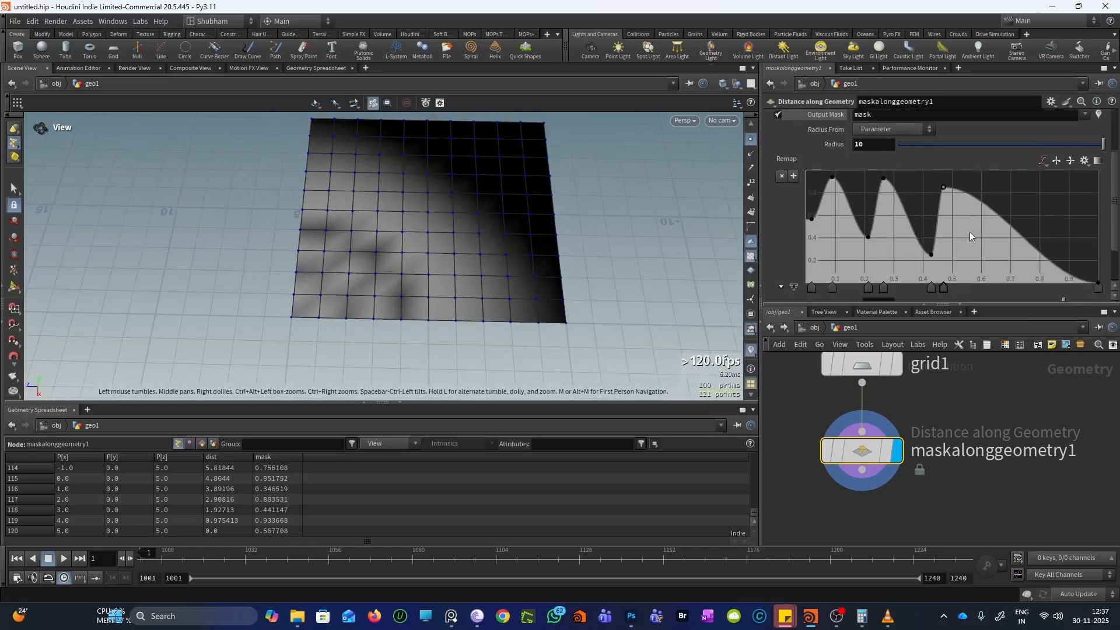
drag(982, 204, 1012, 187)
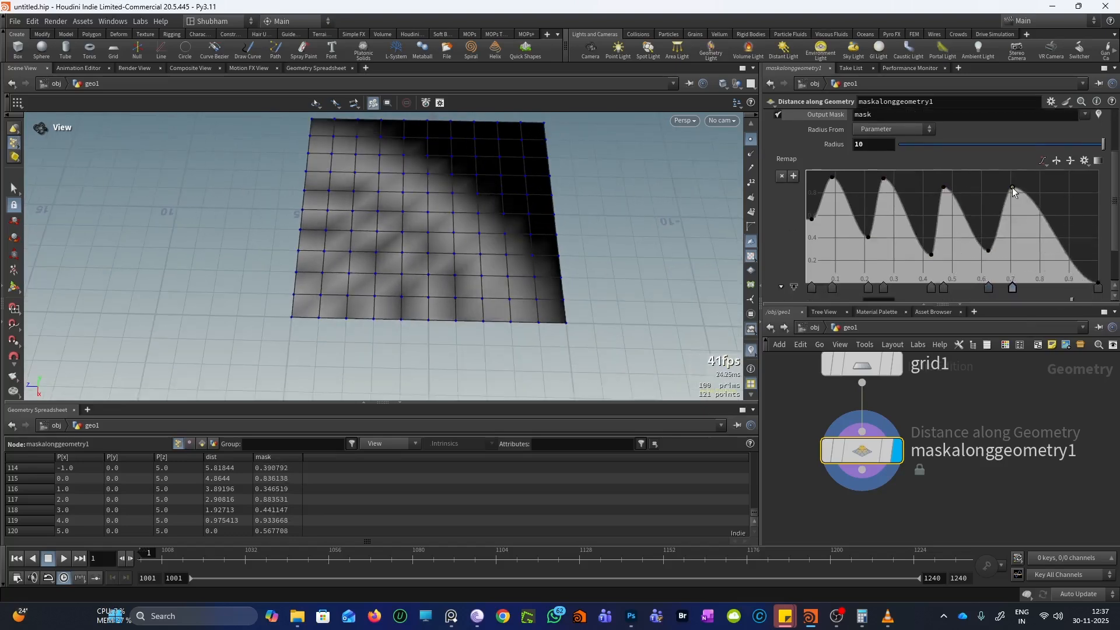
Orbit and zoom around the grid to inspect the rippling mask bands
drag(463, 265, 415, 267)
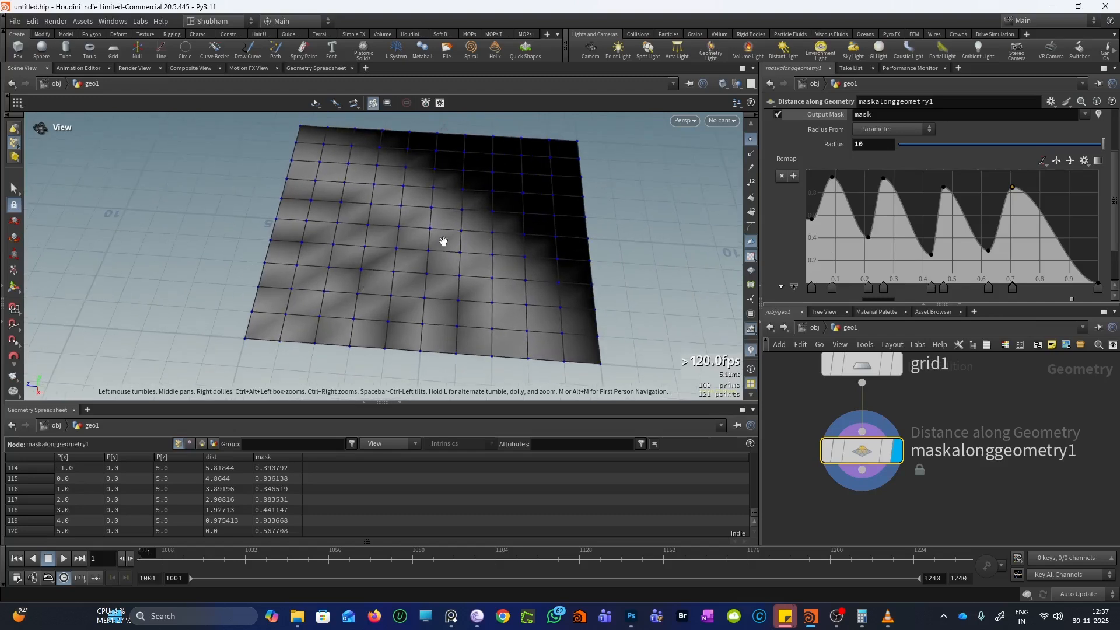
scroll(874, 245, down, 1)
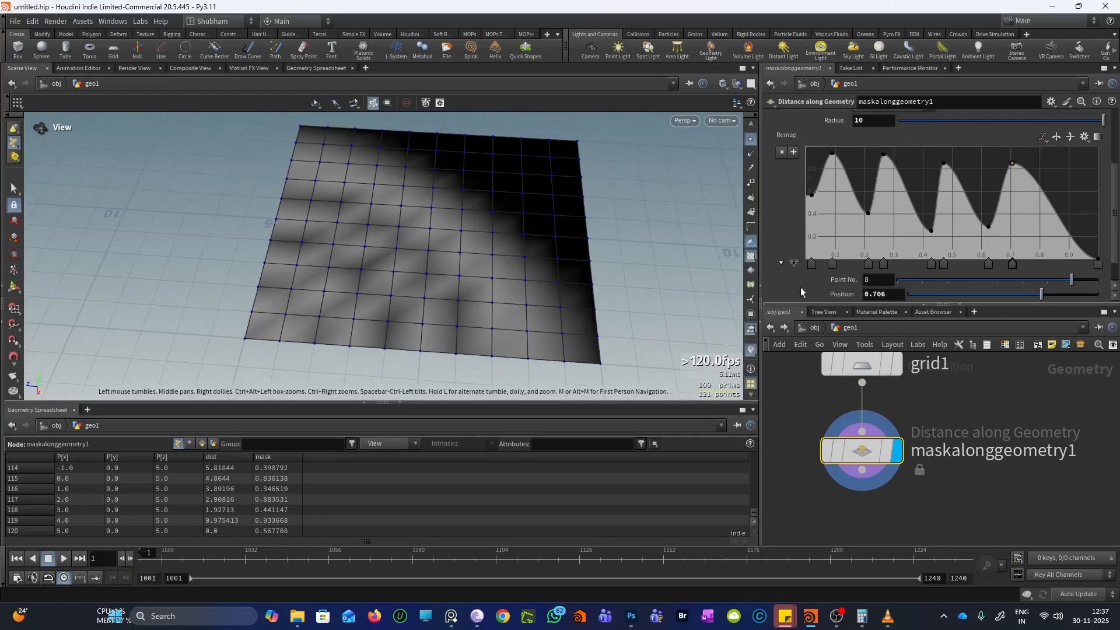
scroll(776, 261, up, 3)
scroll(782, 262, down, 4)
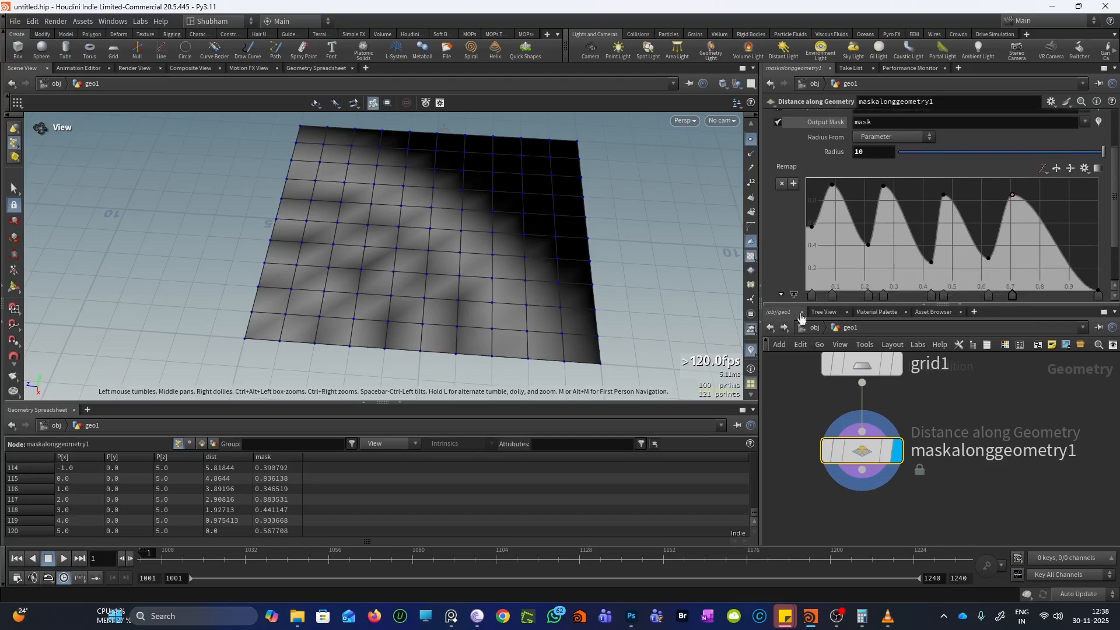
mouse_move(881, 466)
scroll(880, 467, down, 2)
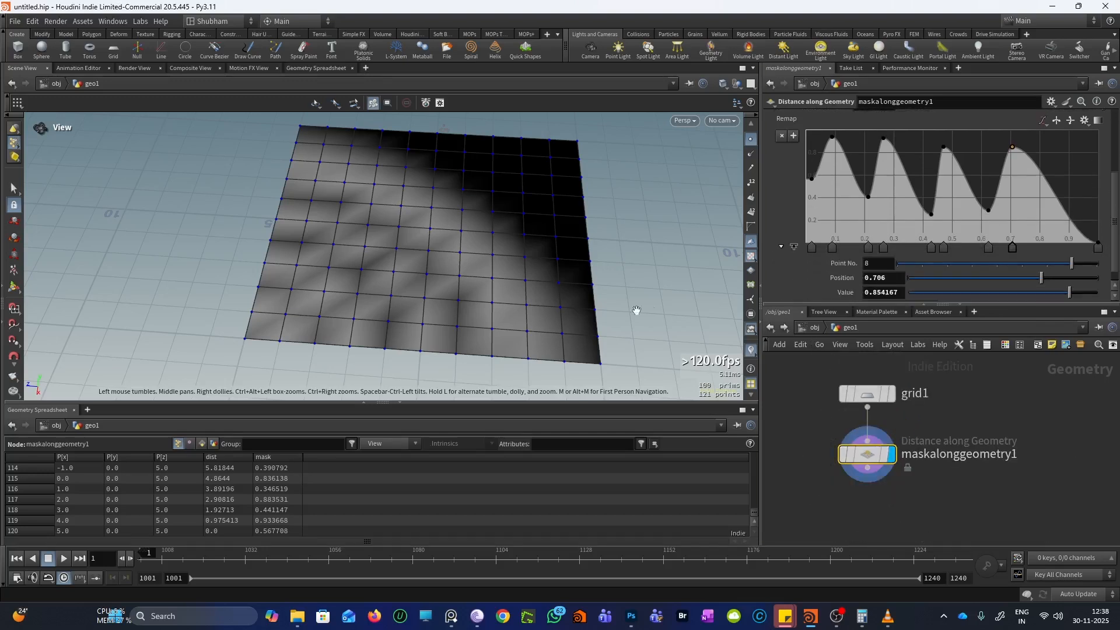
scroll(779, 248, up, 3)
scroll(779, 243, up, 2)
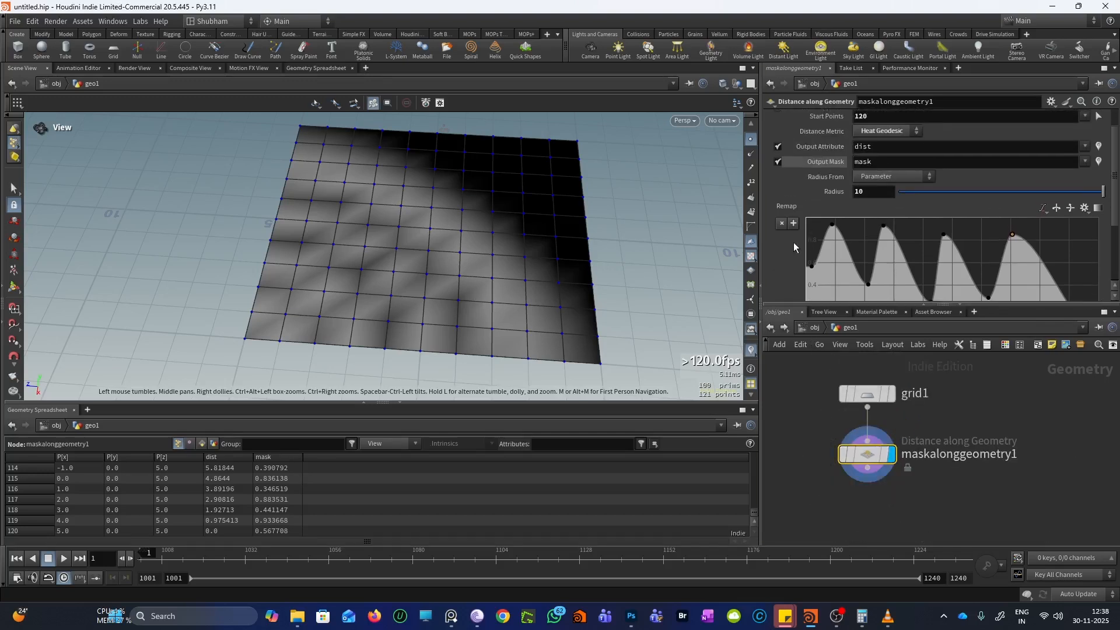
scroll(785, 246, down, 1)
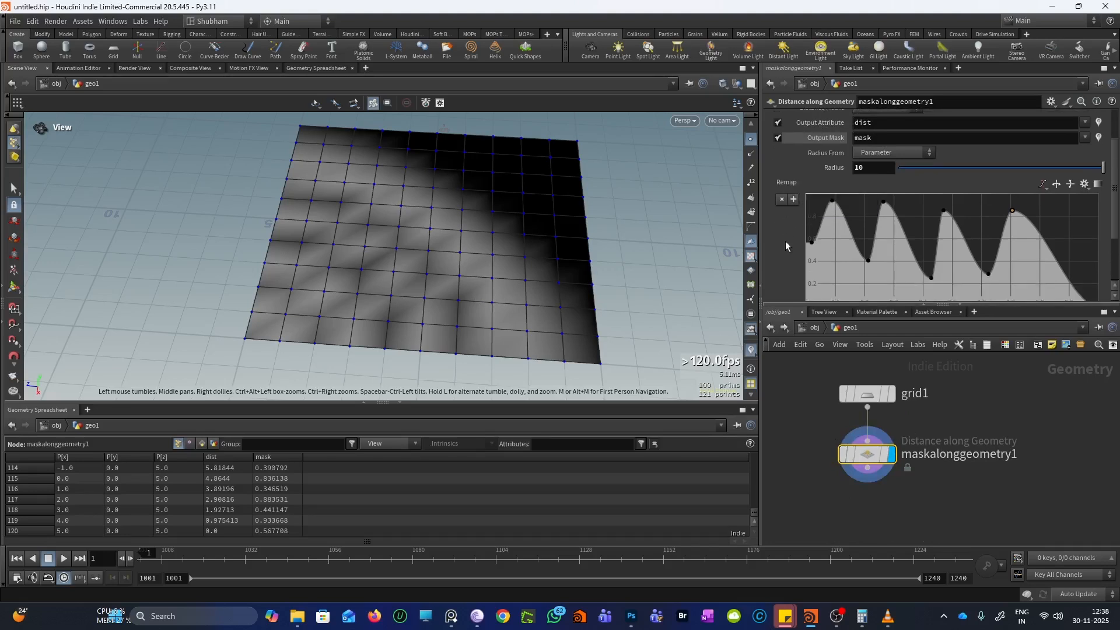
scroll(785, 246, up, 2)
drag(467, 260, 478, 219)
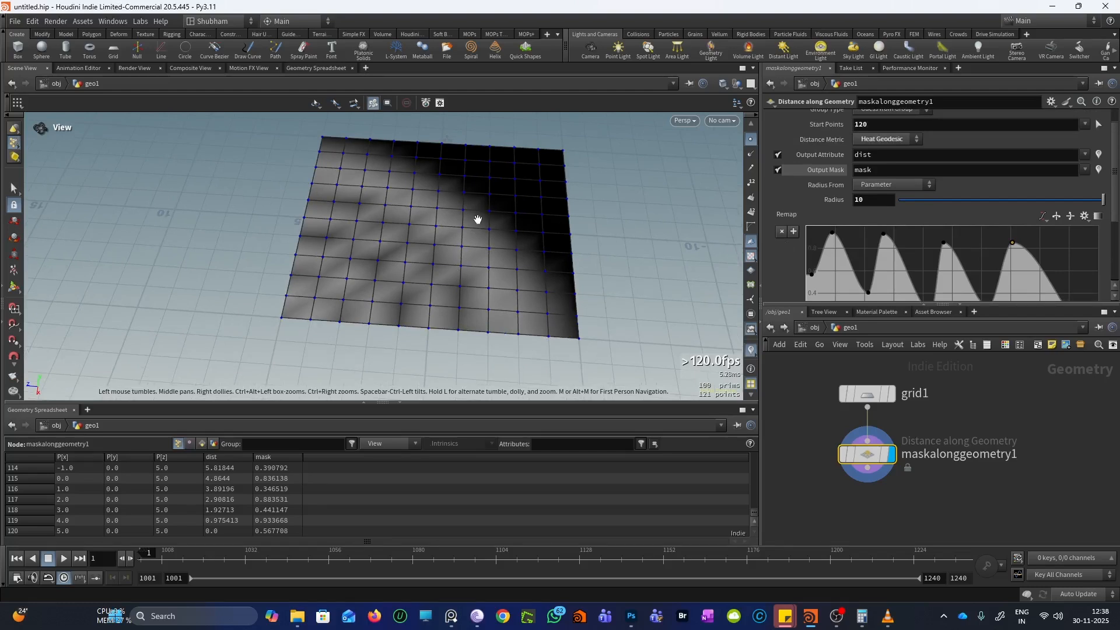
drag(477, 220, 504, 253)
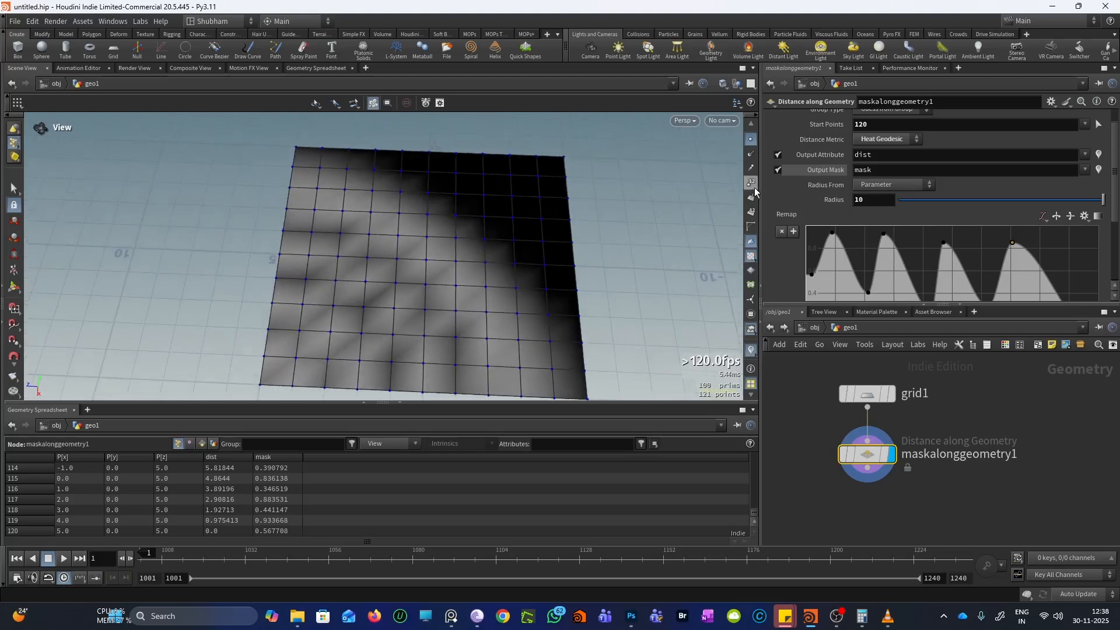
scroll(793, 212, up, 1)
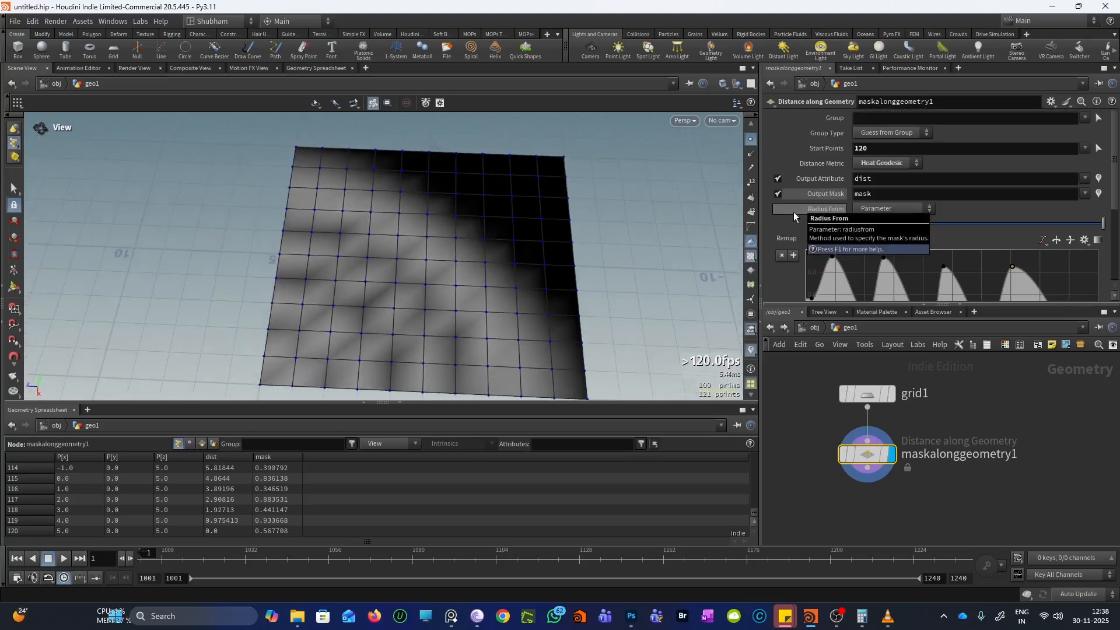